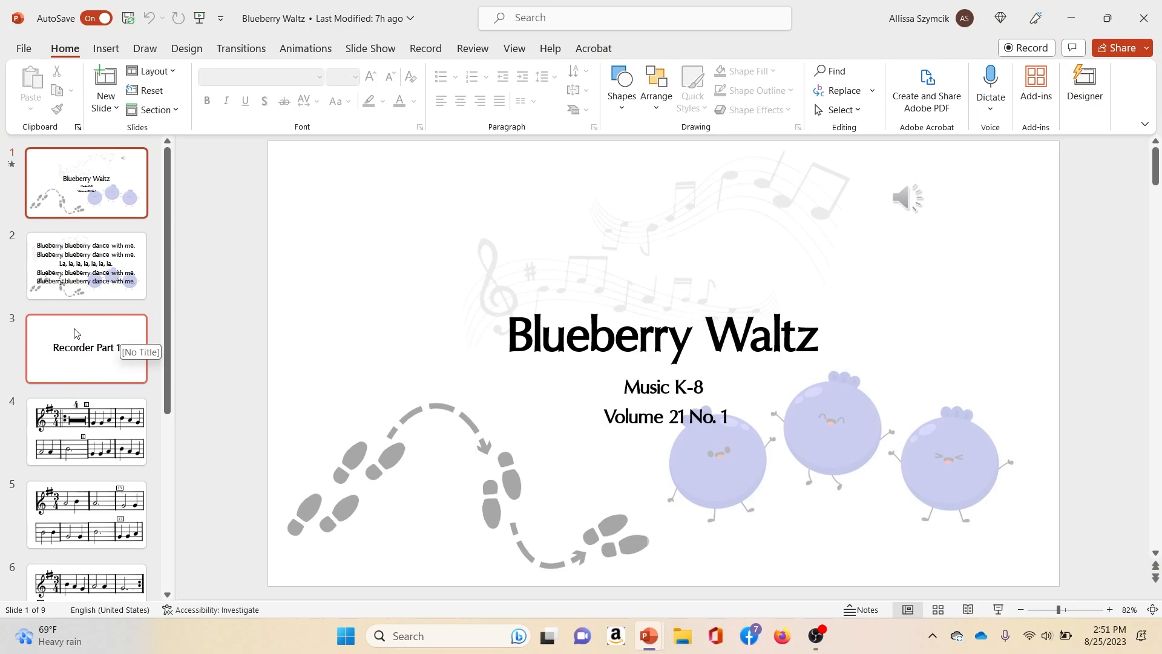
# Look through the Blueberry Waltz slides, comparing the notated Recorder Part 1 slides with the scanned Recorder 1 and Recorder 2 sheets
pyautogui.scroll(-5, 74, 332)
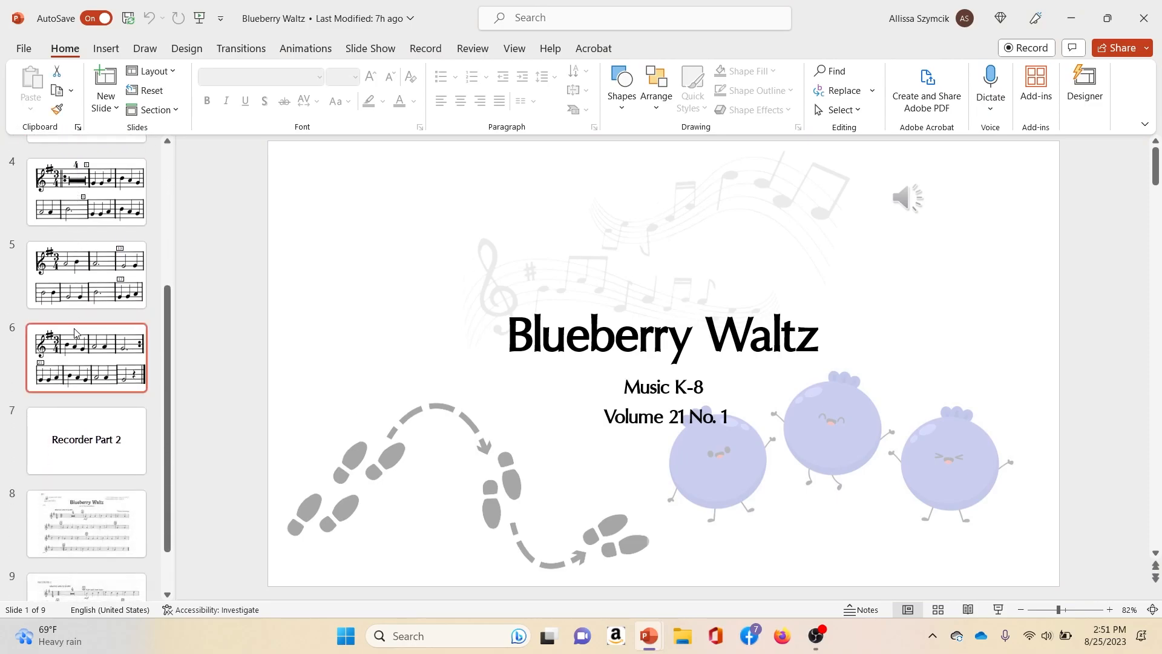
pyautogui.scroll(2, 75, 332)
pyautogui.click(84, 280)
pyautogui.click(88, 357)
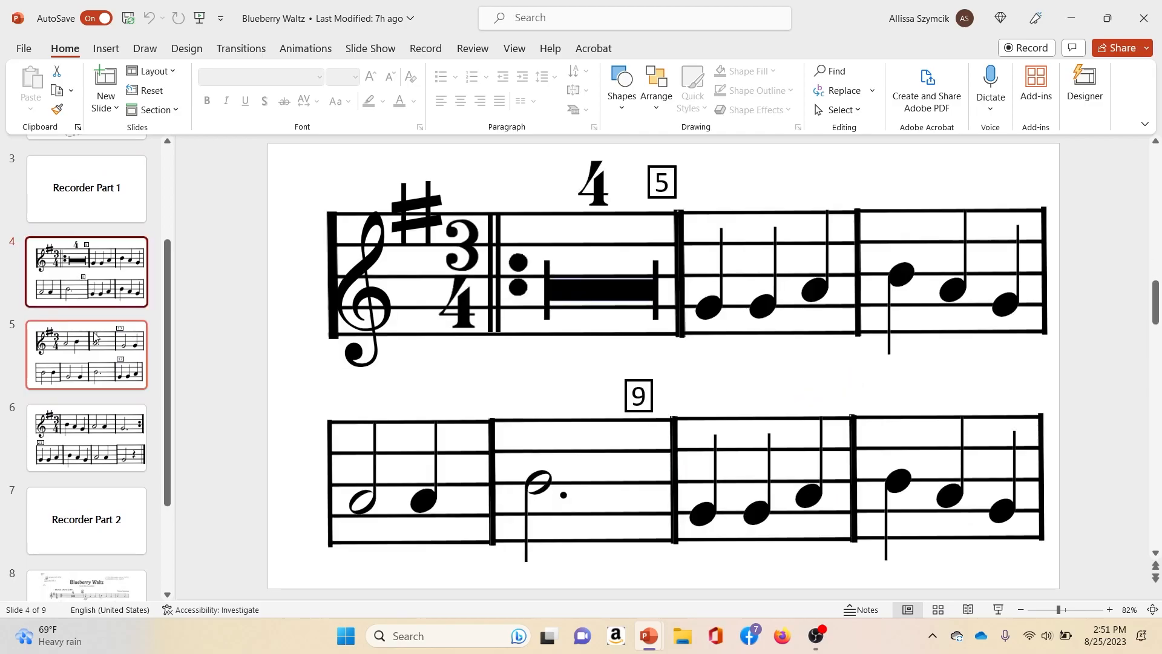
pyautogui.click(81, 420)
pyautogui.scroll(-3, 83, 412)
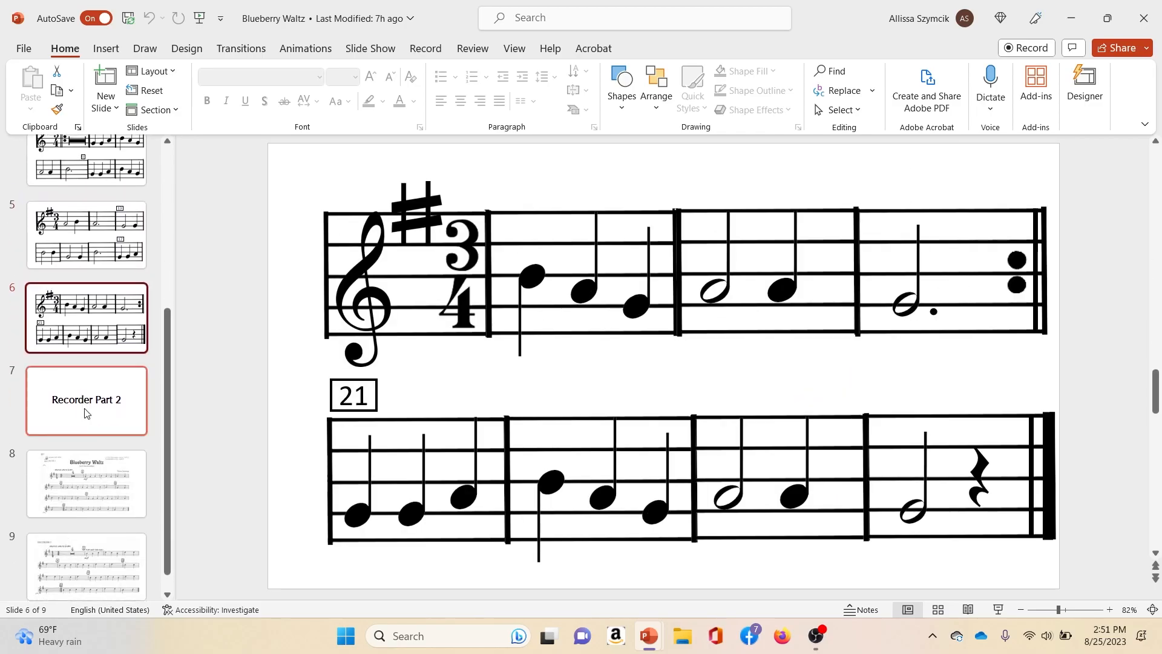
pyautogui.click(94, 367)
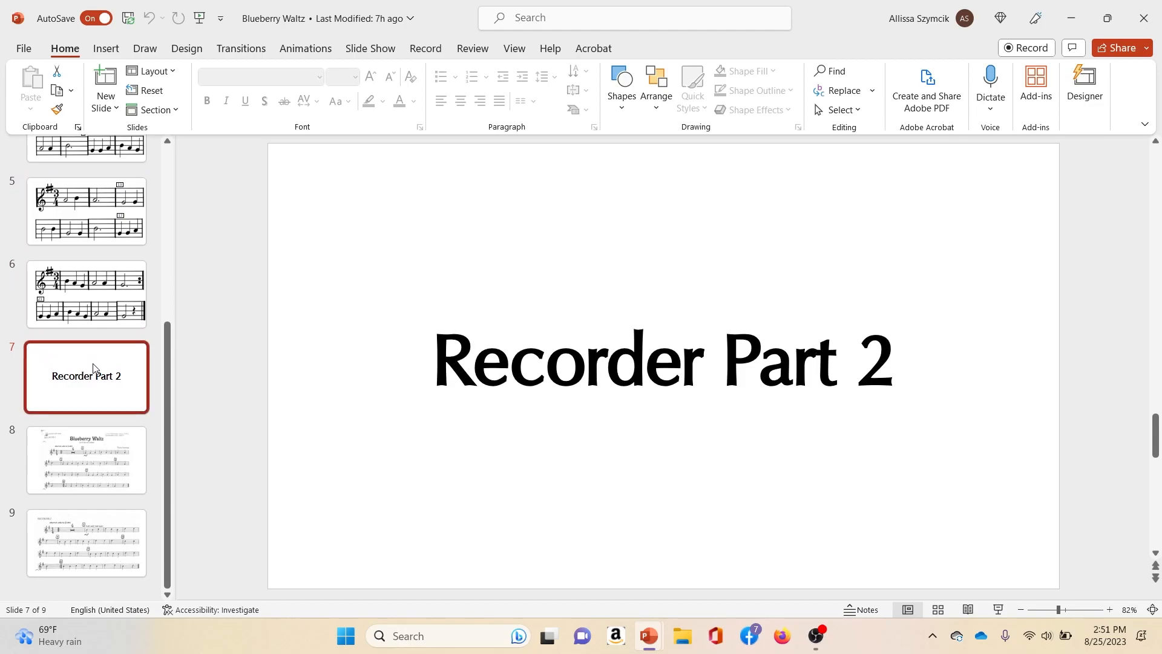
pyautogui.click(92, 445)
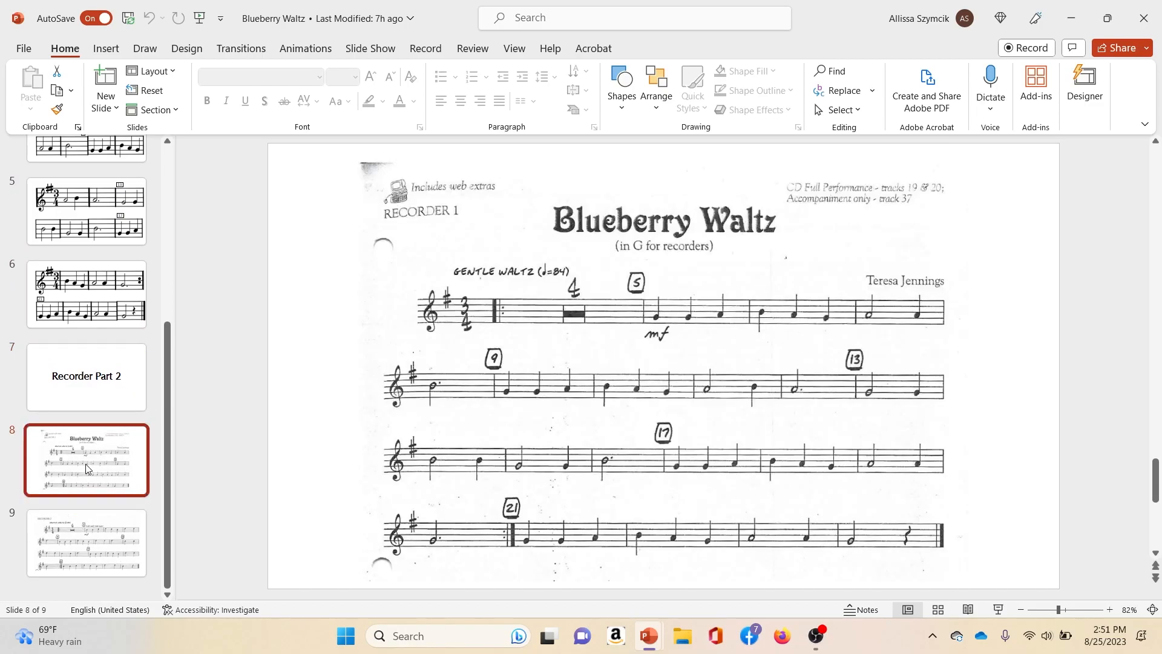
pyautogui.click(69, 540)
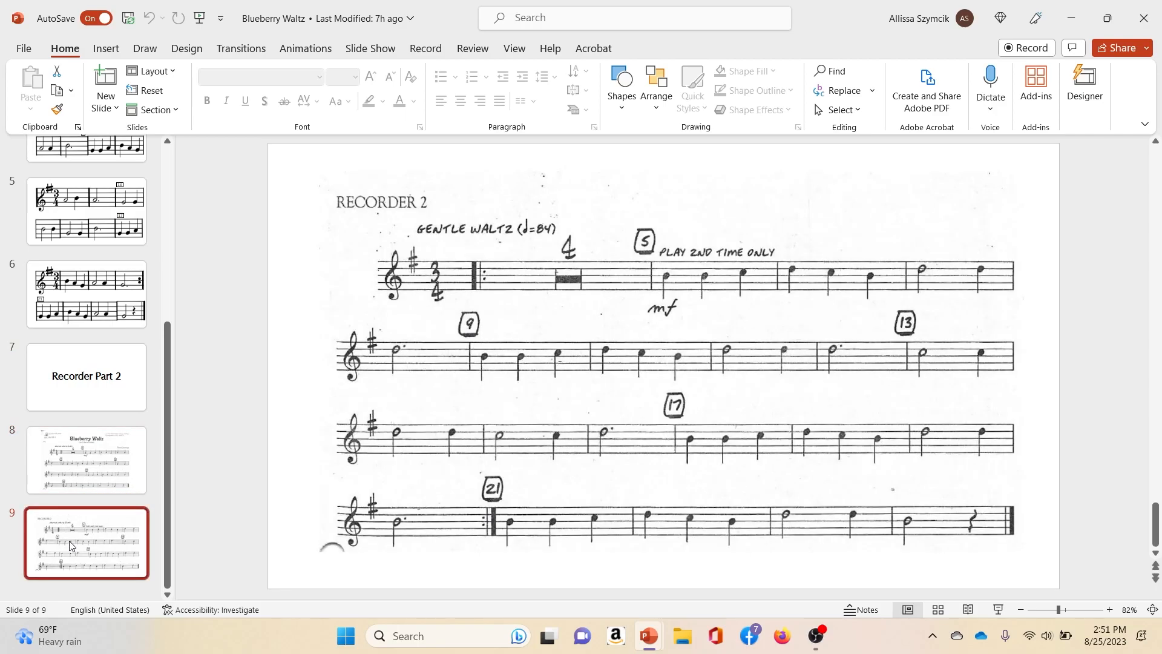
# Copy the Quick Template stave slide from the "PowerPoint as a Music Notation System" presentation and paste it after Blueberry Waltz's Recorder Part 2 slide
pyautogui.click(110, 416)
pyautogui.scroll(2, 119, 430)
pyautogui.scroll(-2, 119, 429)
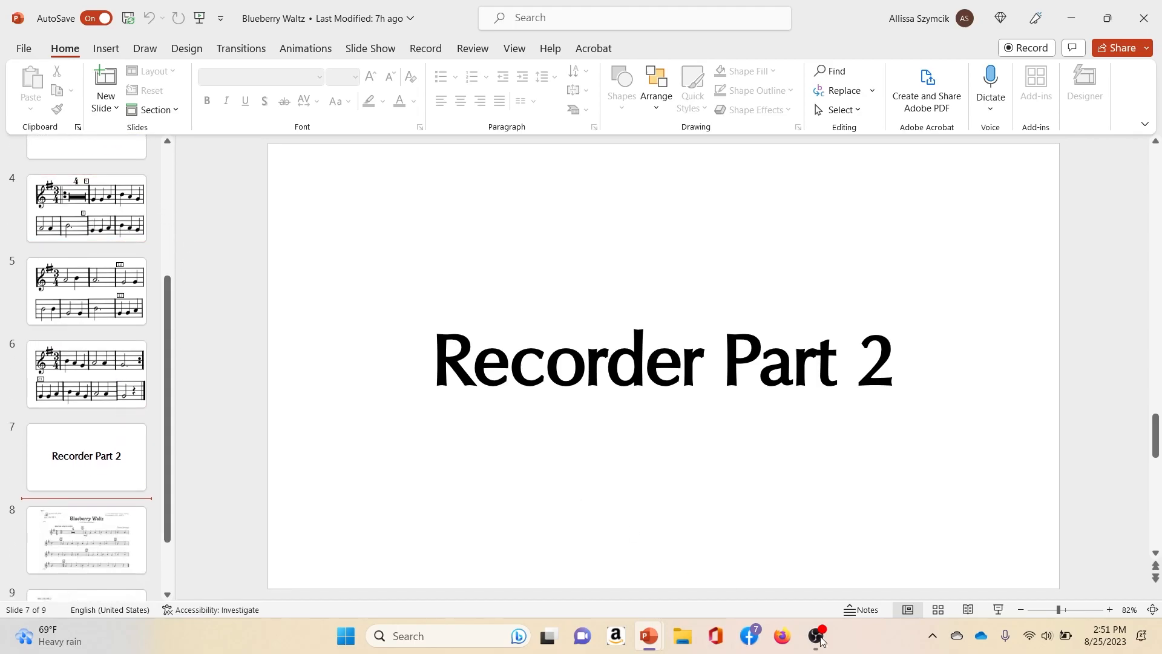
pyautogui.moveTo(649, 638)
pyautogui.click(761, 583)
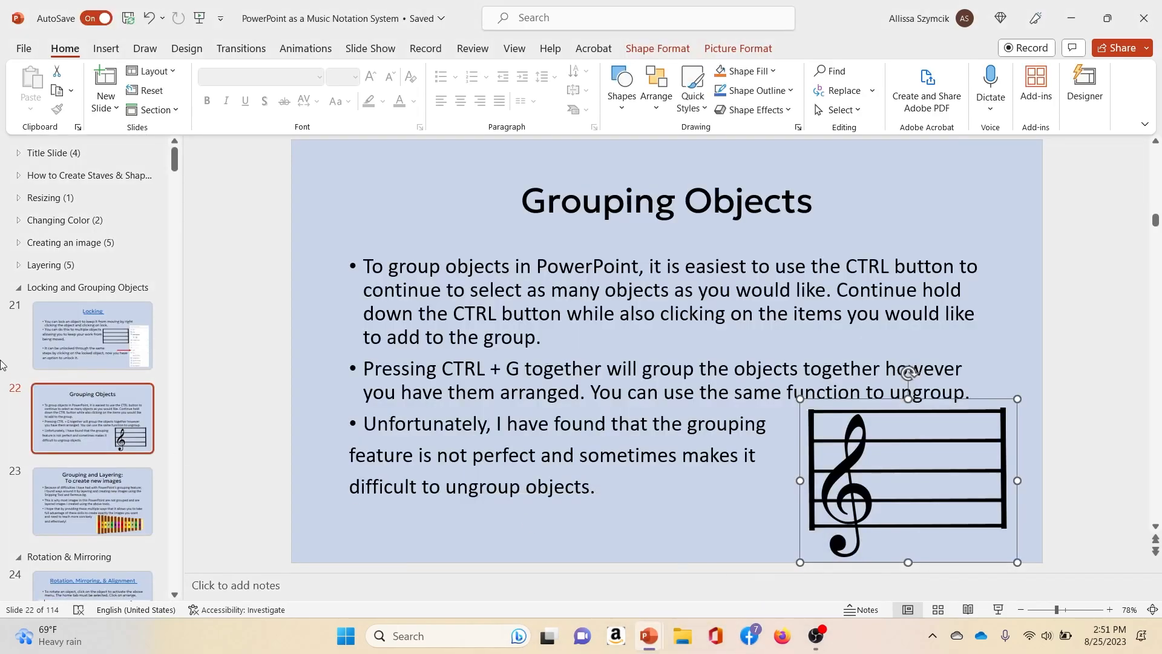
pyautogui.scroll(-10, 72, 474)
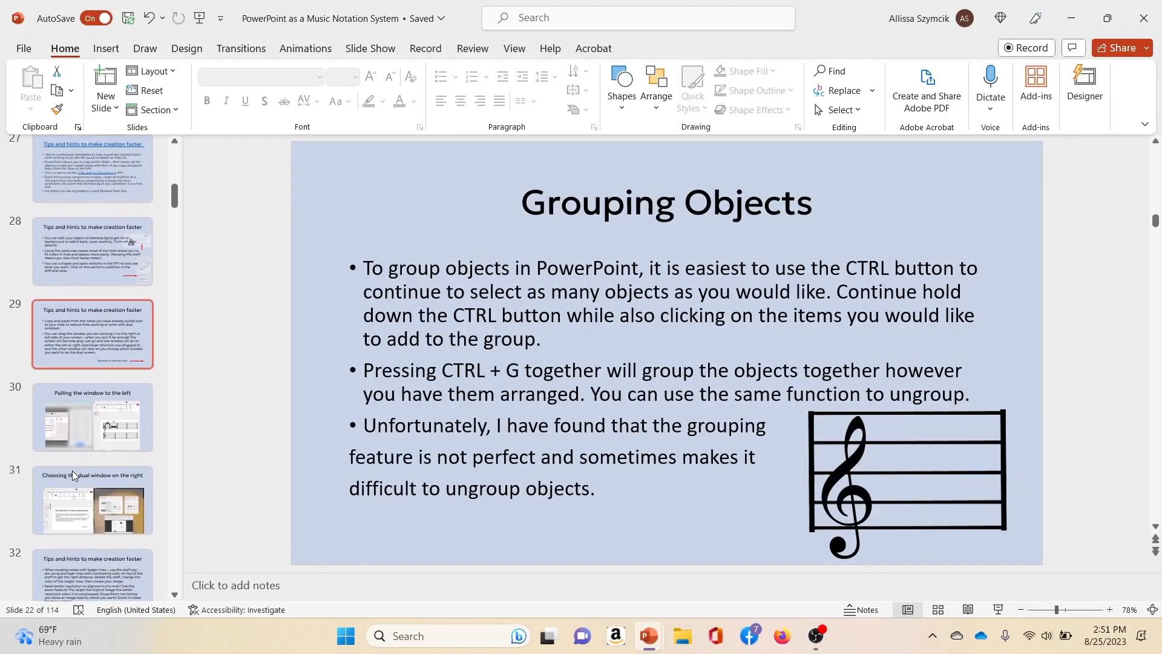
pyautogui.scroll(-3, 72, 470)
pyautogui.click(103, 501)
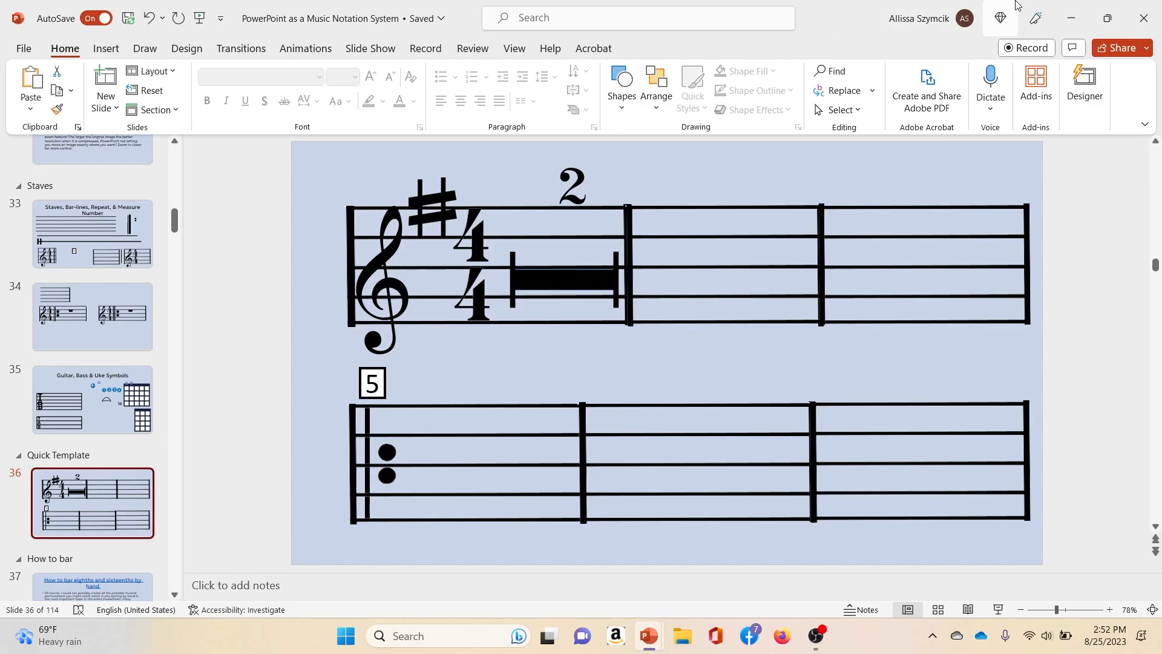
pyautogui.click(1067, 23)
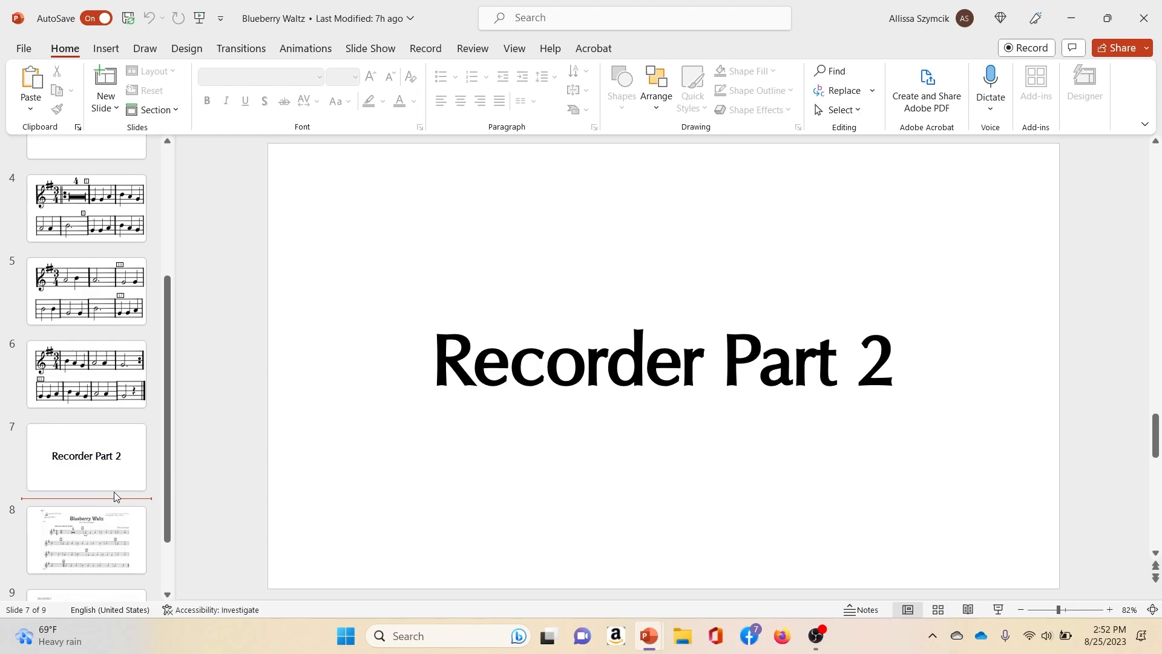
pyautogui.hotkey('ctrl', 'v')
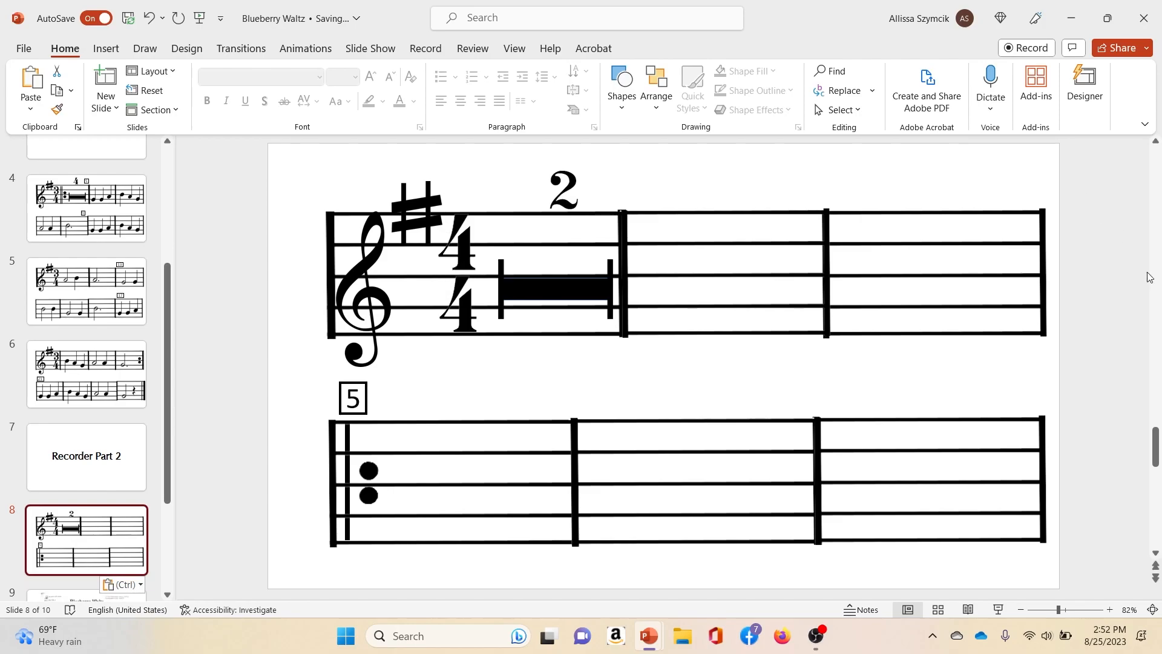
# Replace the 4/4 time signature on the pasted stave slide with the 3/4 time signature copied from slide 4
pyautogui.click(458, 296)
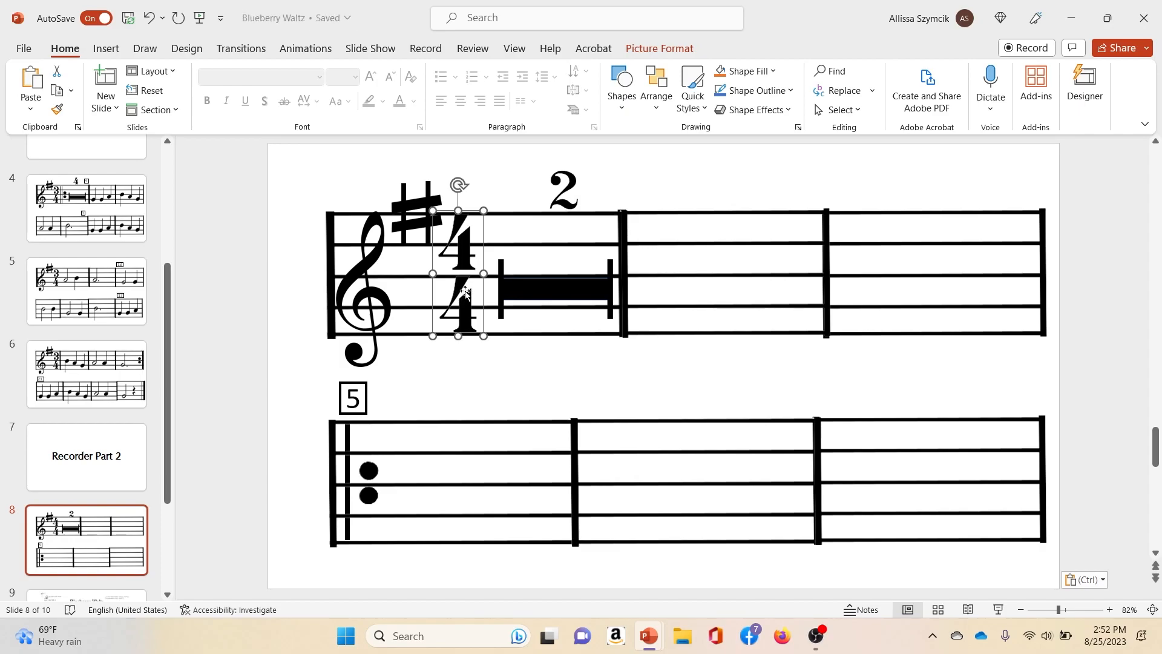
pyautogui.press('Delete')
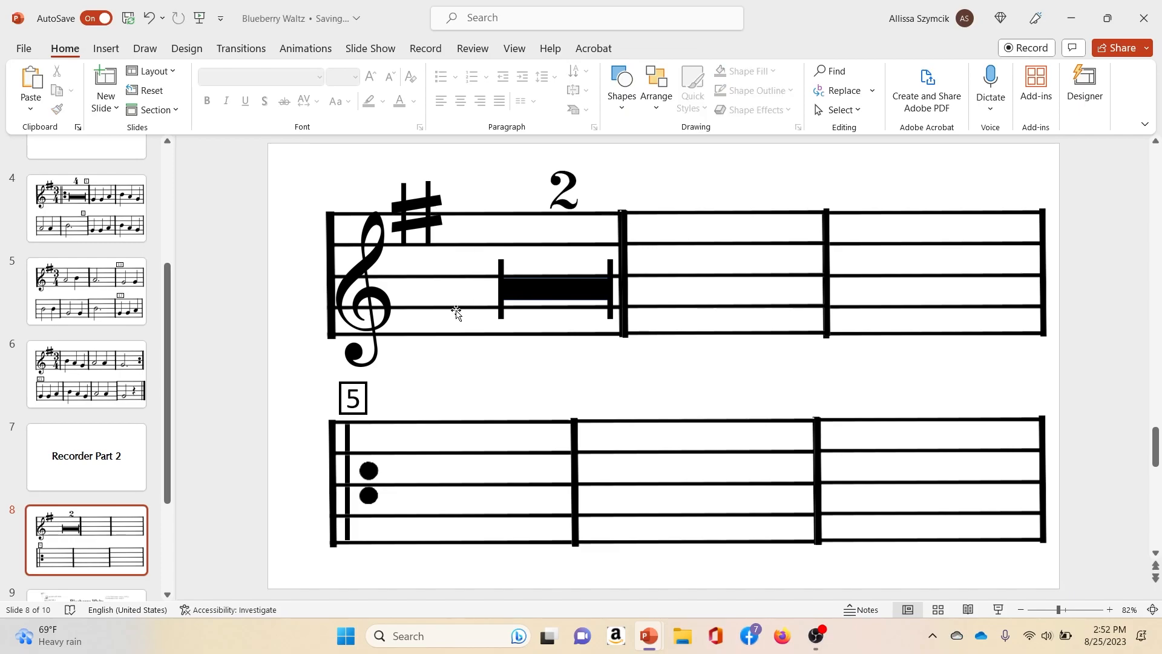
pyautogui.click(87, 208)
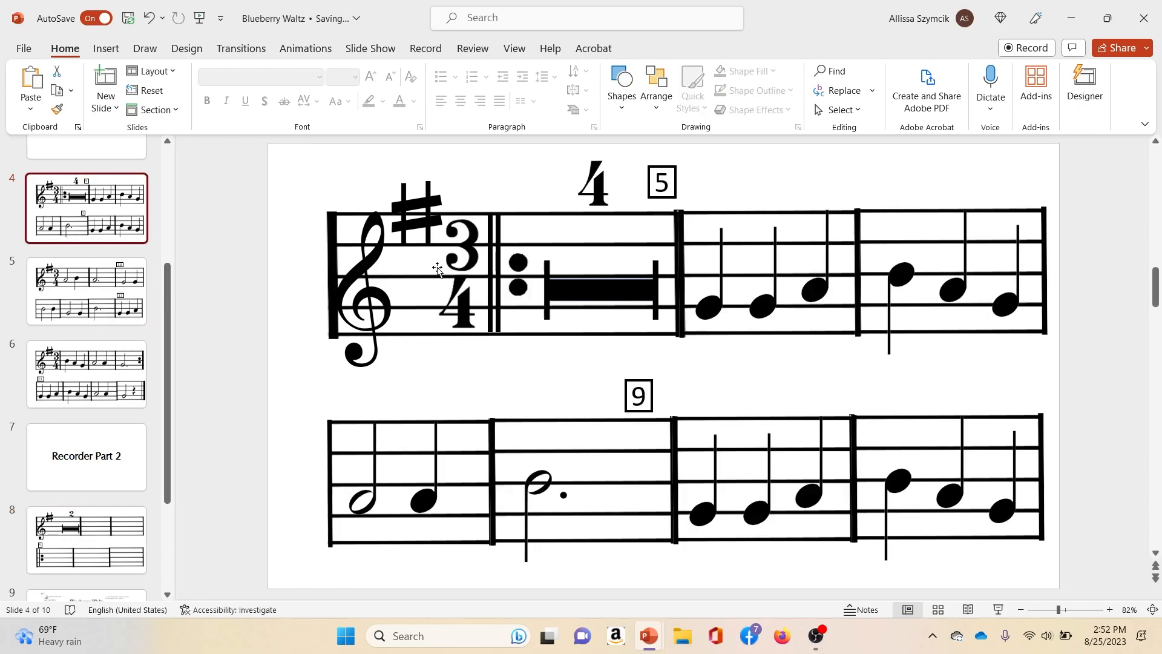
pyautogui.click(475, 278)
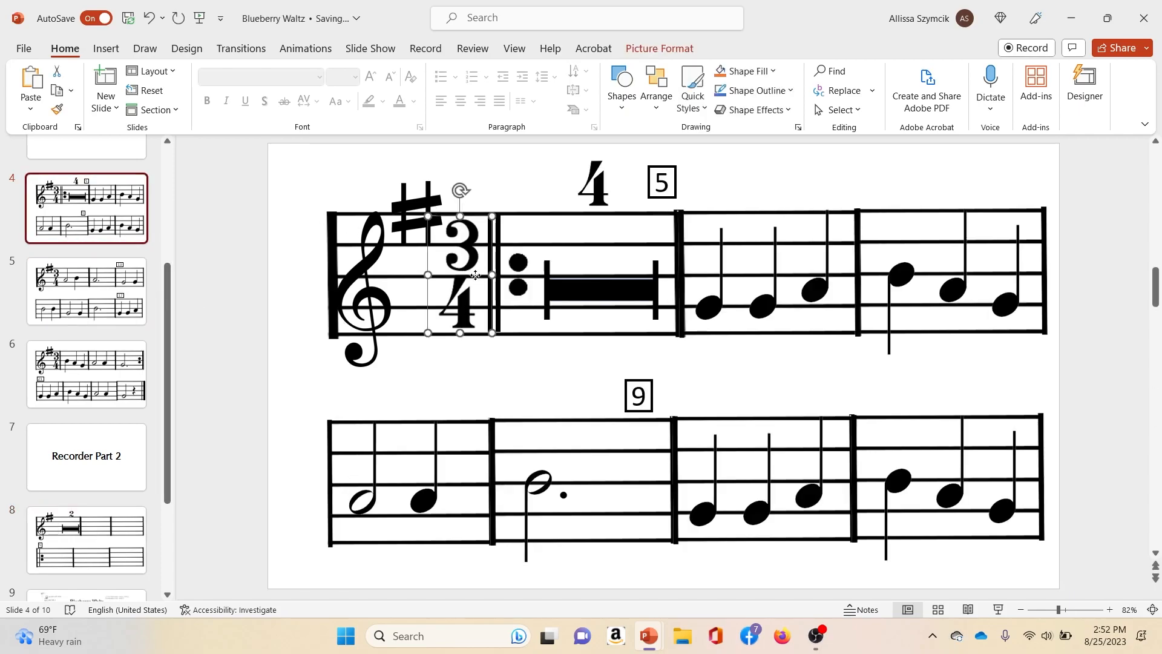
pyautogui.click(67, 537)
pyautogui.hotkey('ctrl', 'v')
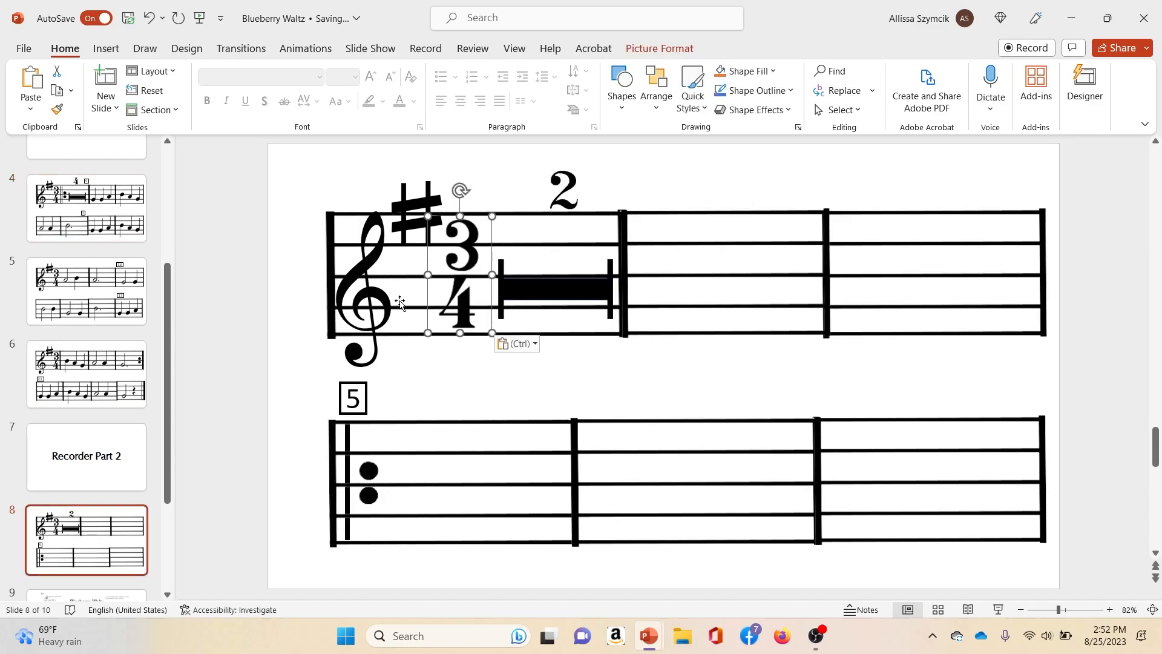
# Replace the 2 above the multi-measure rest on slide 8 with the 4 copied from slide 4, centred over the rest
pyautogui.scroll(2, 49, 415)
pyautogui.click(87, 248)
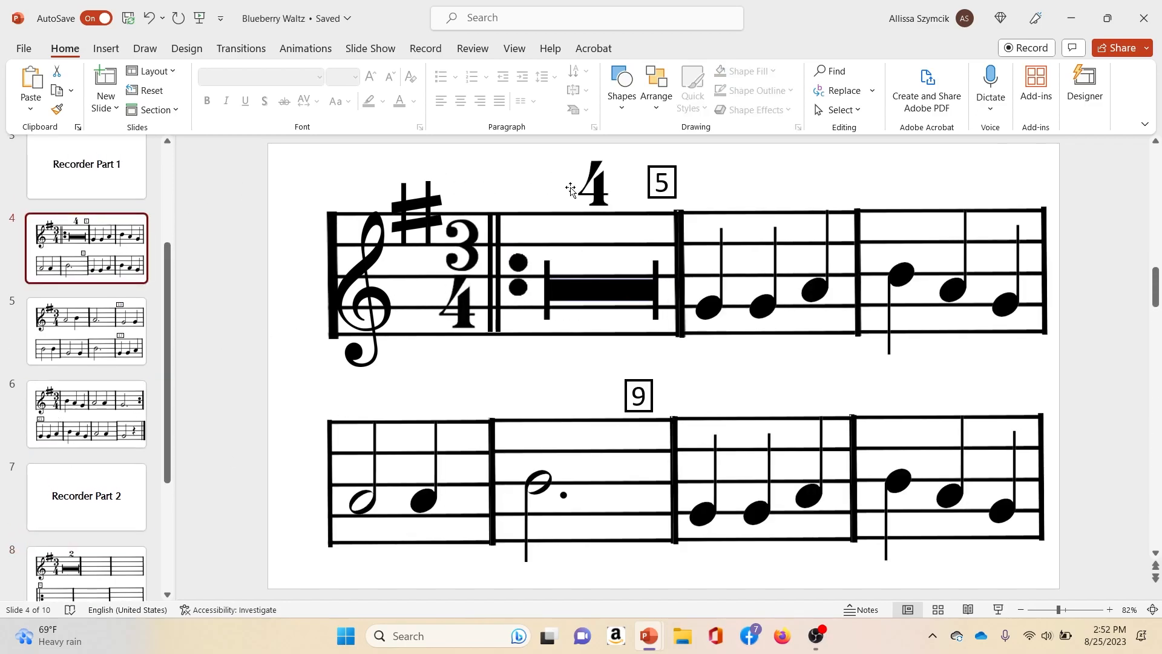
pyautogui.click(591, 205)
pyautogui.scroll(-3, 86, 399)
pyautogui.click(87, 493)
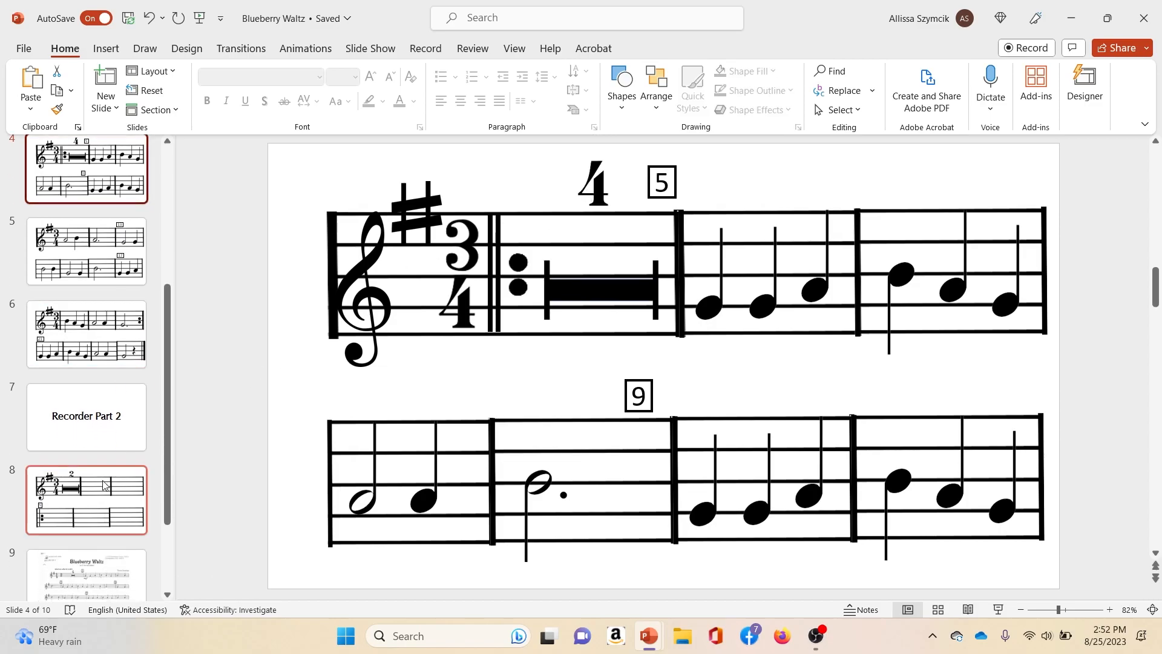
pyautogui.click(577, 183)
pyautogui.press('Delete')
pyautogui.hotkey('ctrl', 'v')
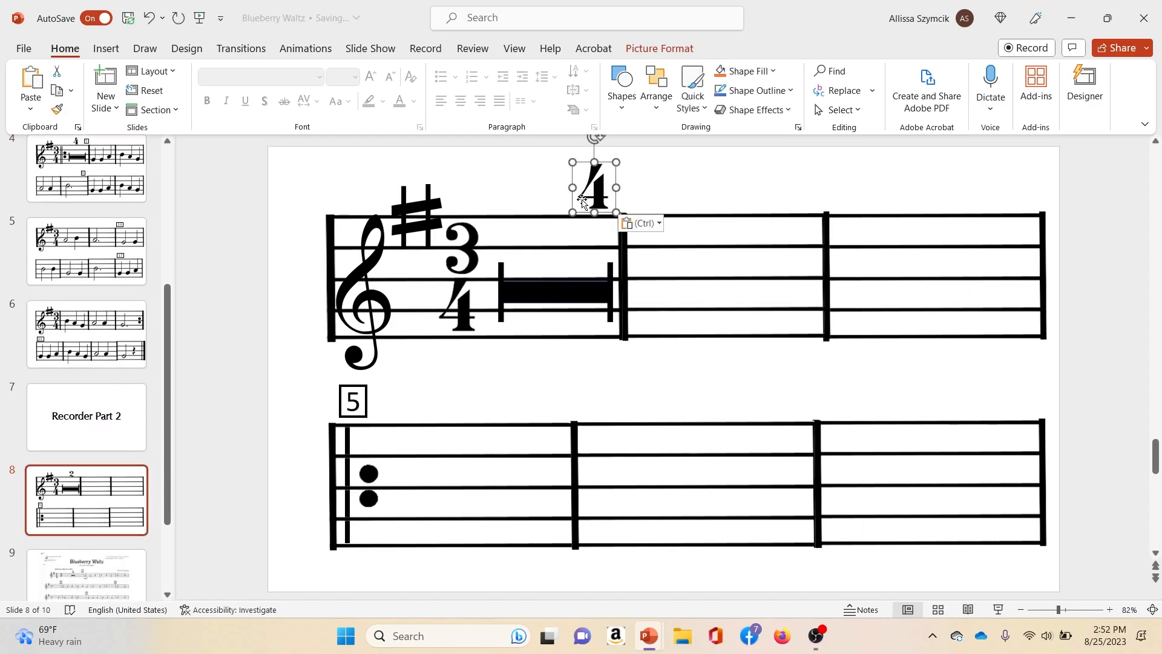
pyautogui.moveTo(602, 187); pyautogui.dragTo(564, 181)
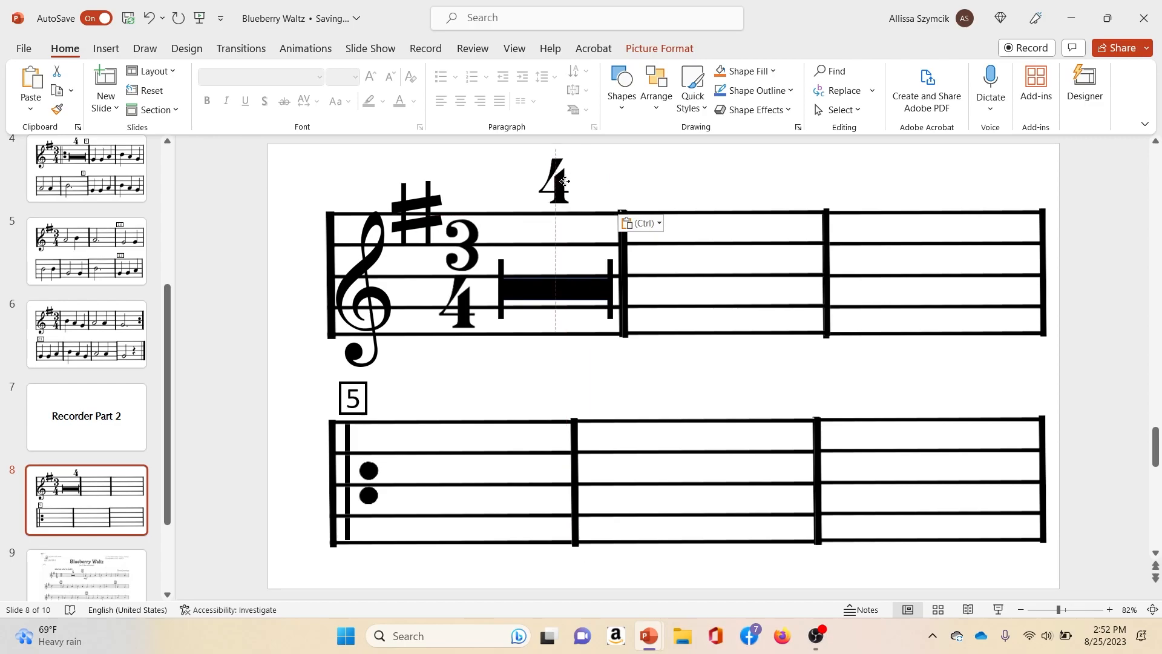
pyautogui.click(651, 194)
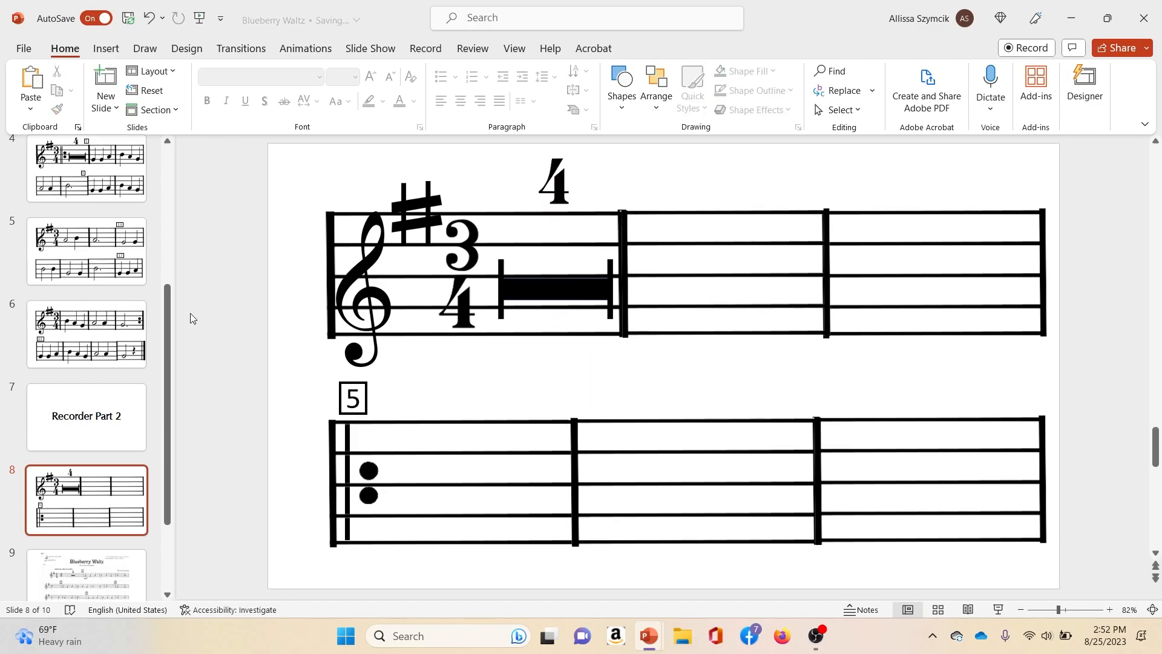
# Copy the thin bar line from slide 4 to slide 8 and place it just after the 3/4 time signature, adjusting the signature and rest
pyautogui.scroll(1, 71, 346)
pyautogui.click(85, 208)
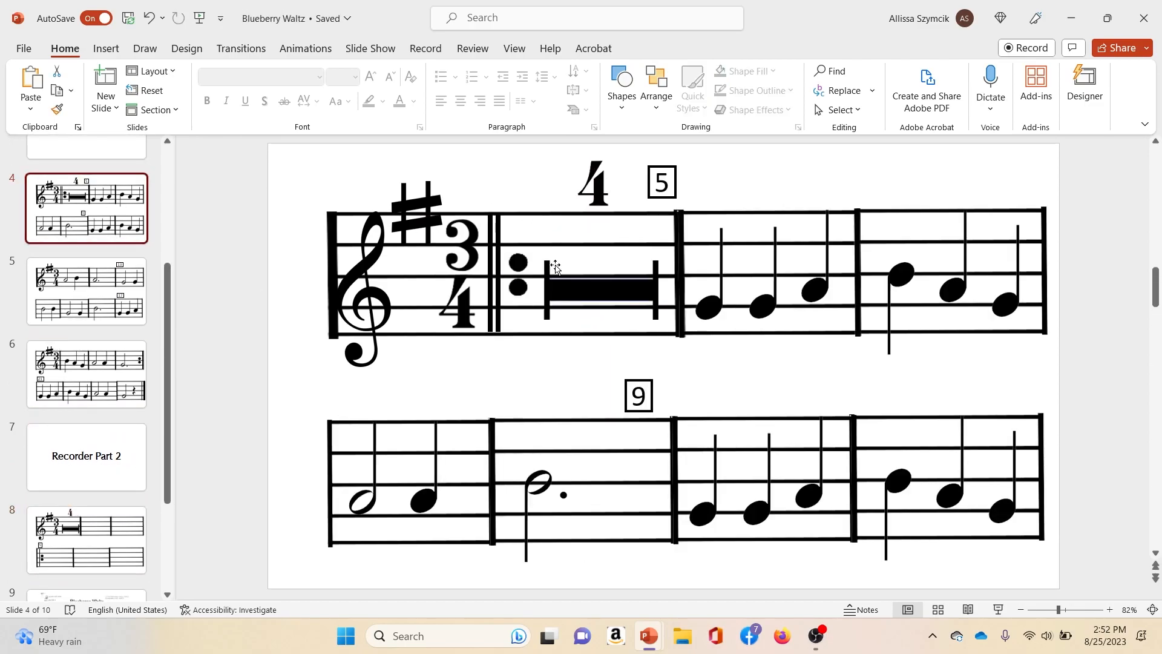
pyautogui.click(495, 243)
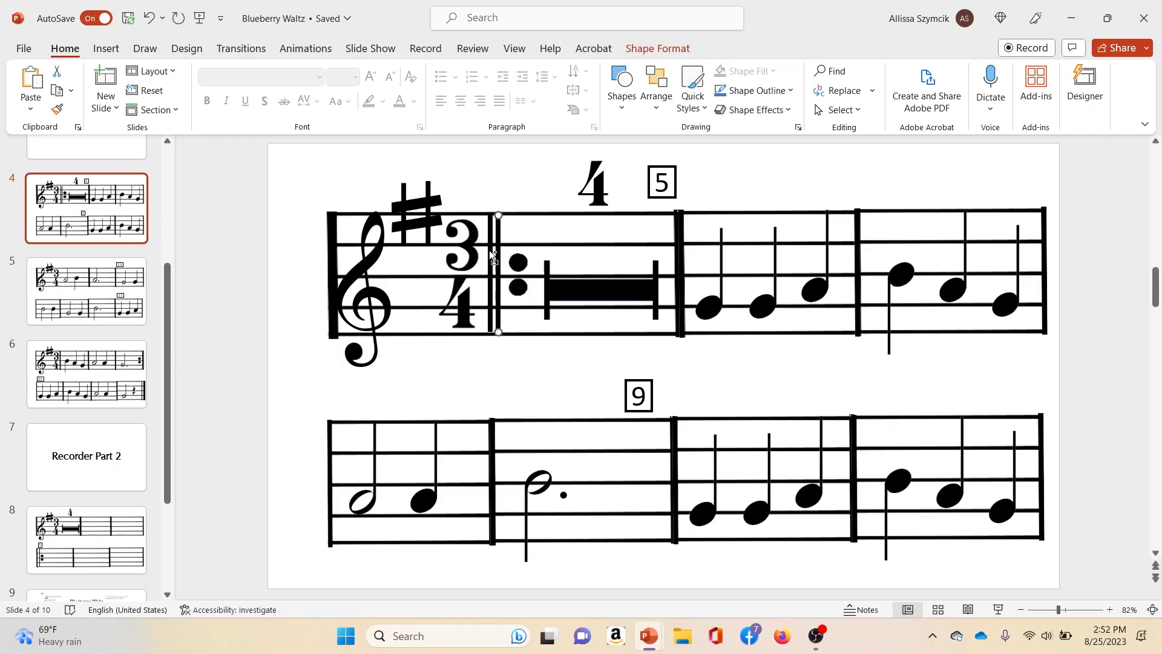
pyautogui.scroll(-1, 72, 470)
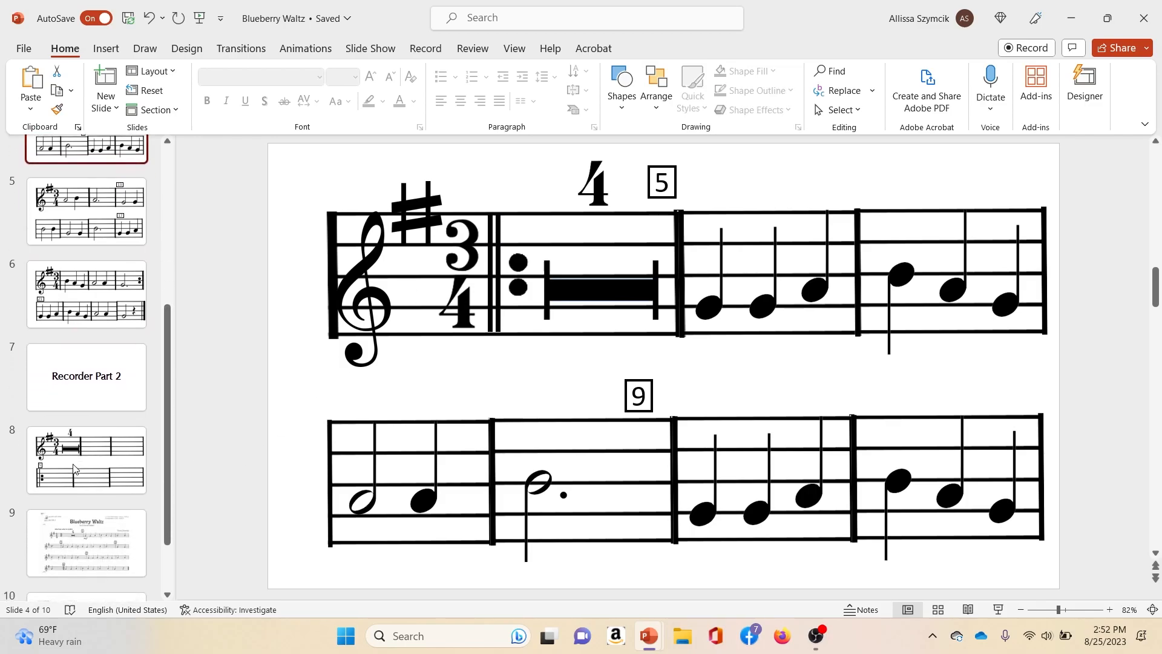
pyautogui.click(74, 466)
pyautogui.moveTo(539, 276); pyautogui.dragTo(545, 276)
pyautogui.click(458, 270)
pyautogui.moveTo(458, 270); pyautogui.dragTo(478, 267)
pyautogui.click(428, 304)
pyautogui.hotkey('ctrl', 'v')
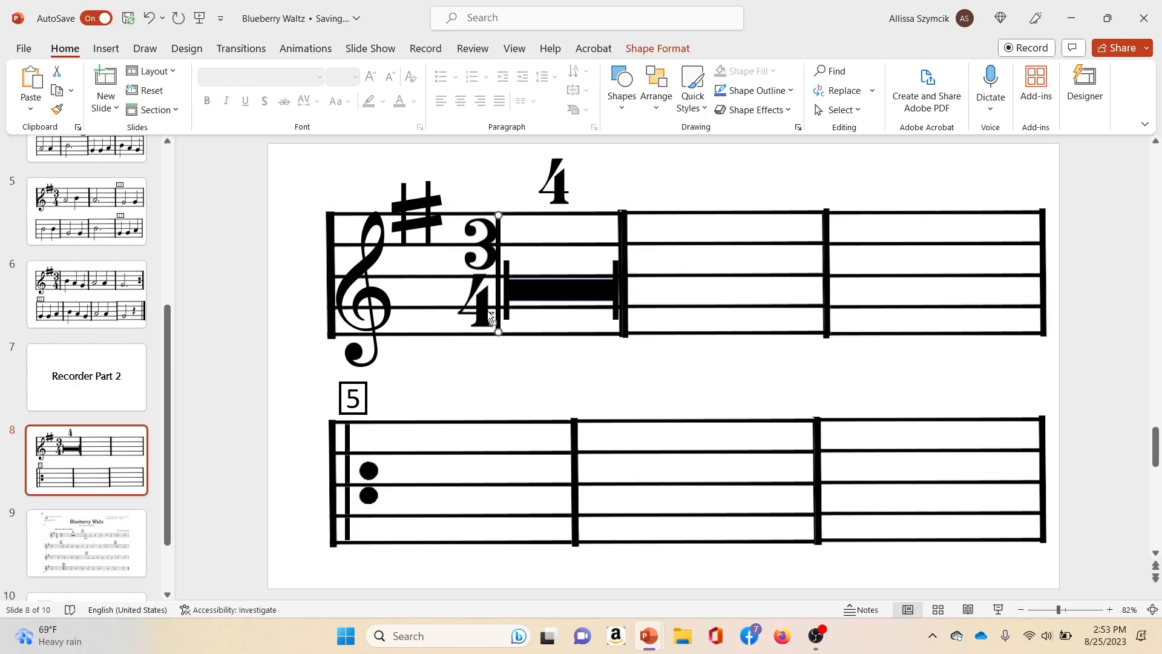
pyautogui.moveTo(478, 291)
pyautogui.mouseDown()
pyautogui.moveTo(449, 292)
pyautogui.moveTo(498, 291)
pyautogui.moveTo(477, 288)
pyautogui.mouseUp()
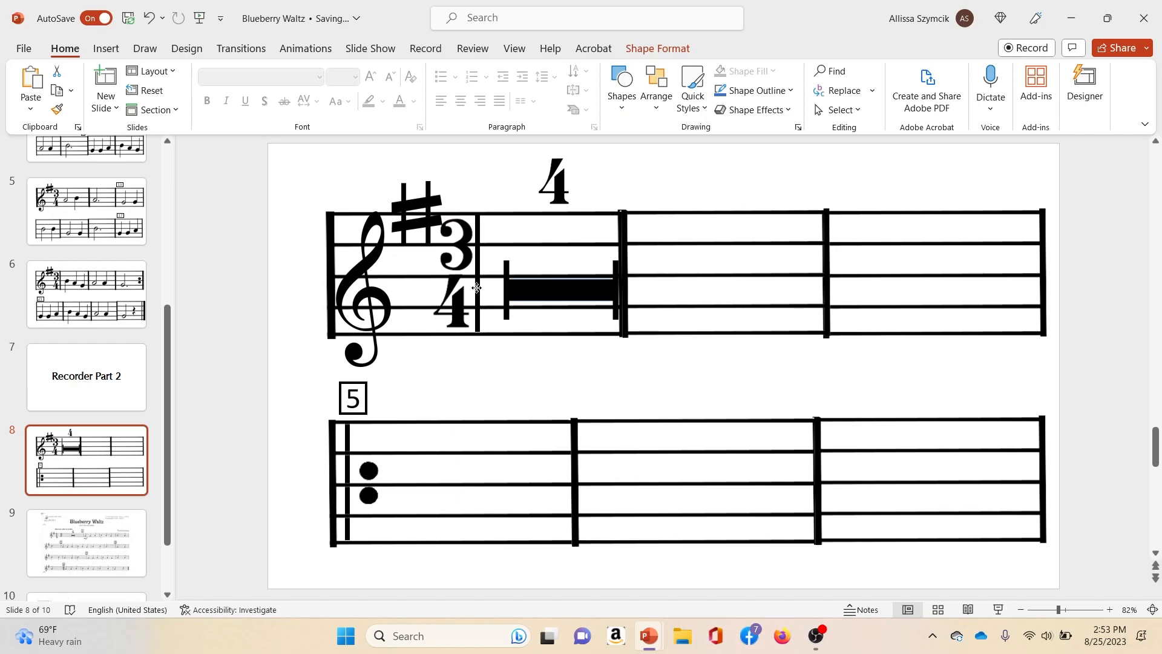
# Widen the upper stave's first measure by narrowing the second, and recentre the multi-measure rest and its 4 in it
pyautogui.click(673, 259)
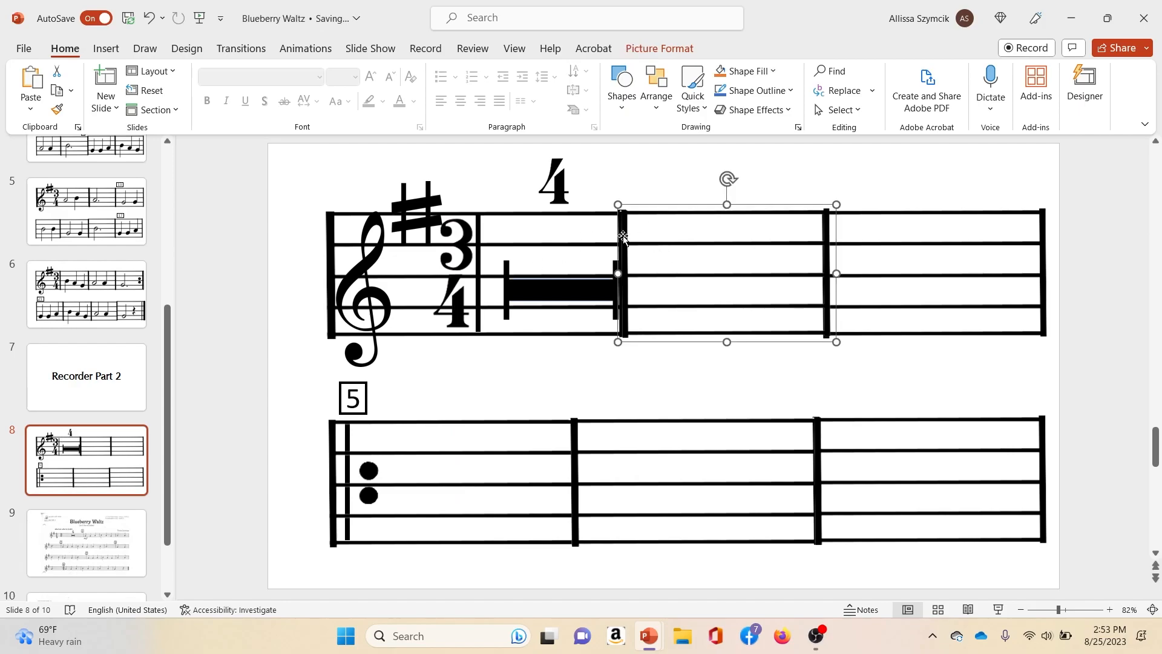
pyautogui.moveTo(617, 273); pyautogui.dragTo(685, 273)
pyautogui.click(633, 269)
pyautogui.moveTo(592, 292); pyautogui.dragTo(623, 291)
pyautogui.moveTo(557, 184); pyautogui.dragTo(595, 187)
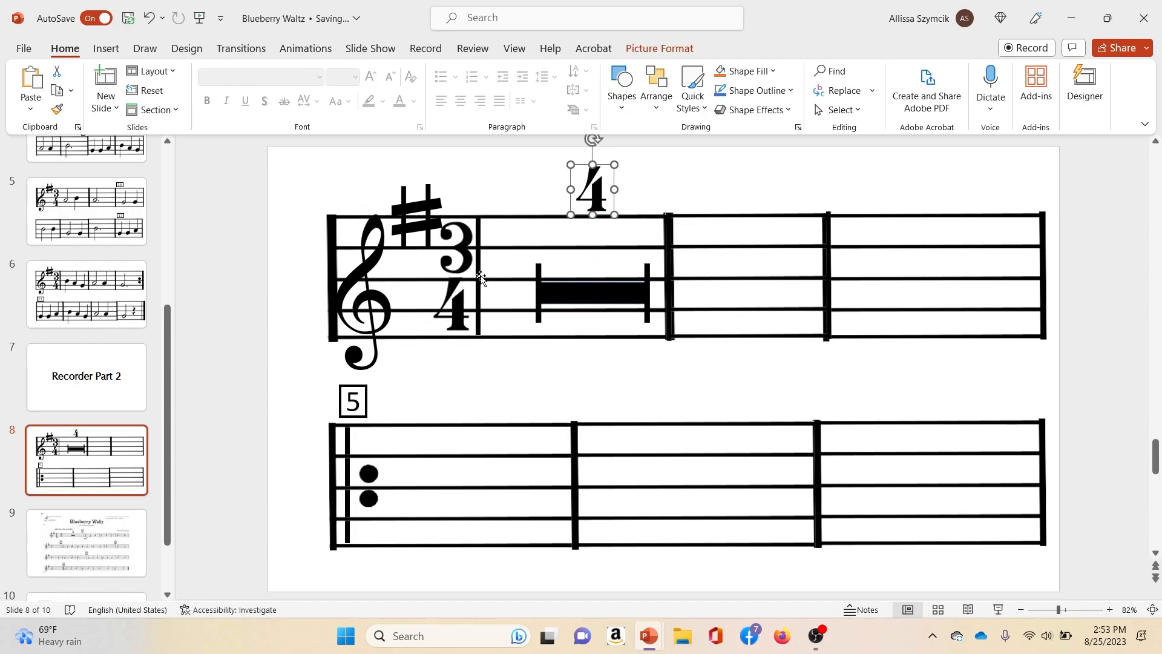
# Nudge the thin bar line away from the time signature and duplicate it alongside to form a double bar line
pyautogui.moveTo(481, 277); pyautogui.dragTo(485, 276)
pyautogui.click(527, 338)
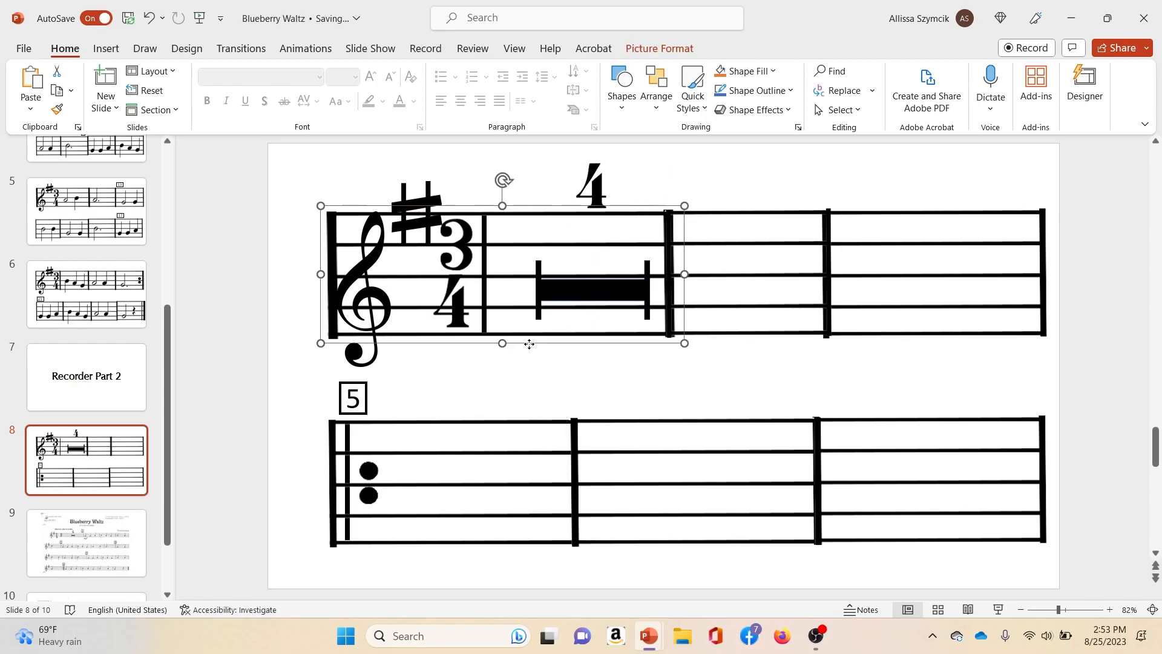
pyautogui.click(541, 376)
pyautogui.click(488, 291)
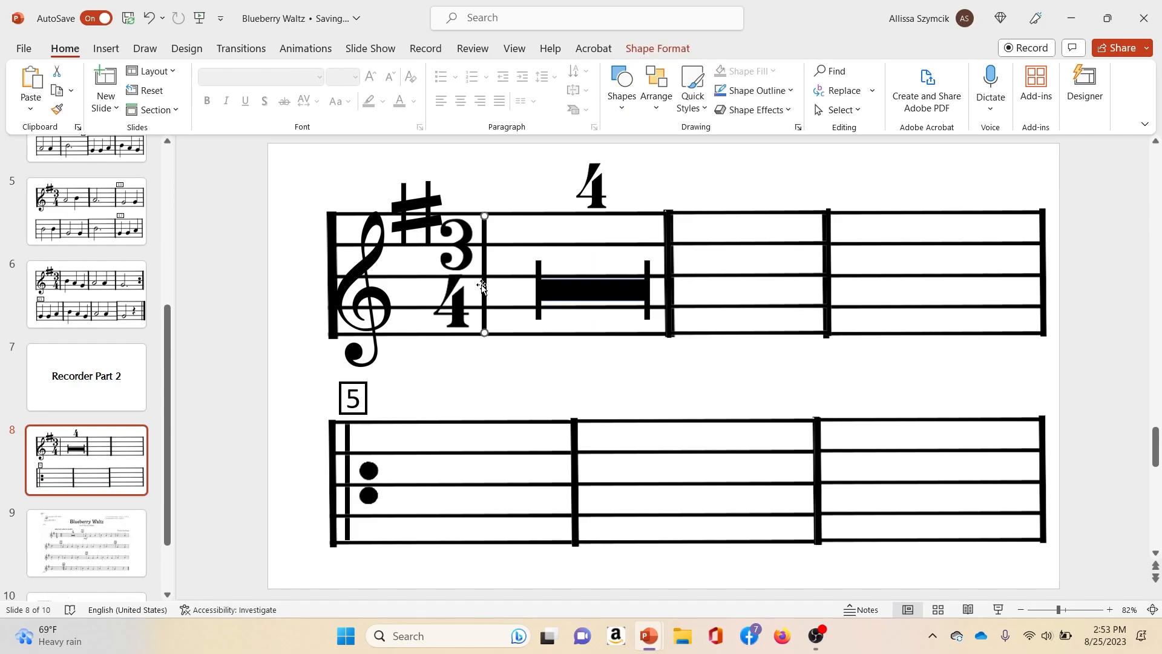
pyautogui.hotkey('ctrl', 'd')
pyautogui.moveTo(494, 291); pyautogui.dragTo(495, 280)
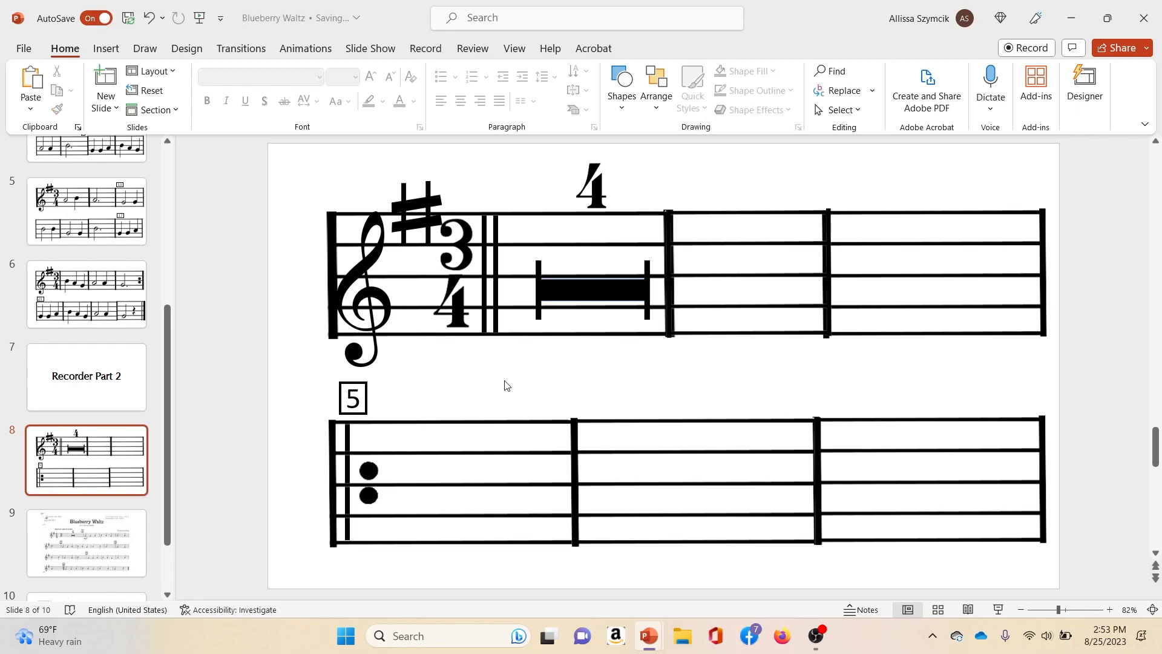
# Copy the repeat dots from the lower stave and place the copy just after the upper stave's double bar line
pyautogui.click(371, 479)
pyautogui.hotkey('ctrl', 'c')
pyautogui.hotkey('ctrl', 'v')
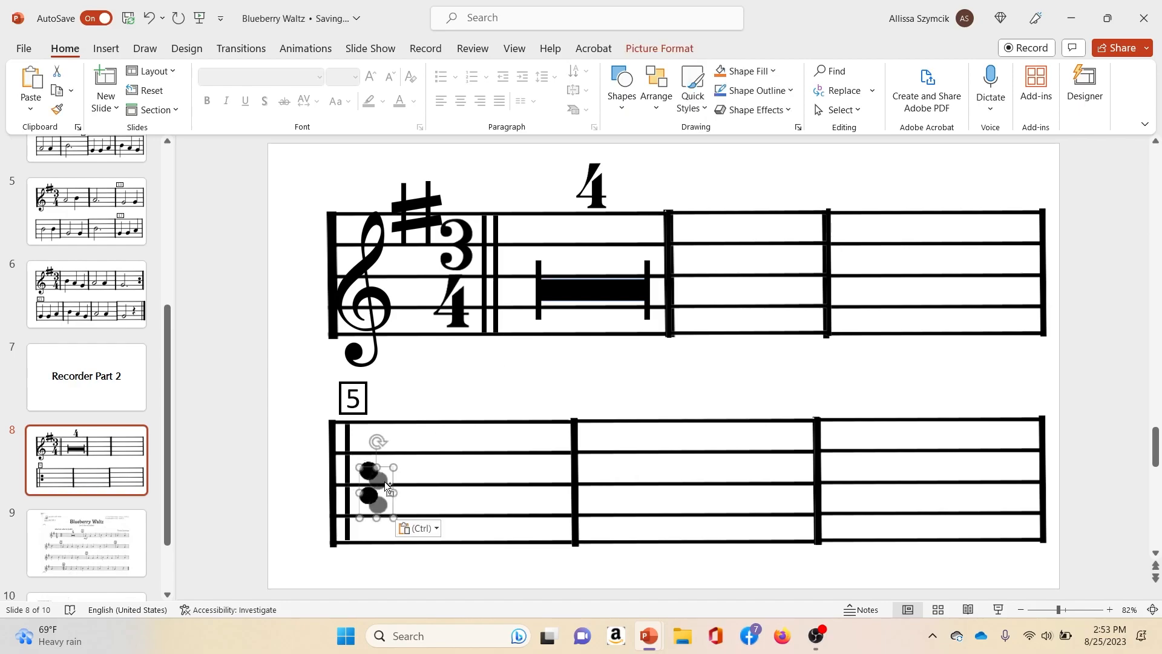
pyautogui.moveTo(383, 480); pyautogui.dragTo(512, 262)
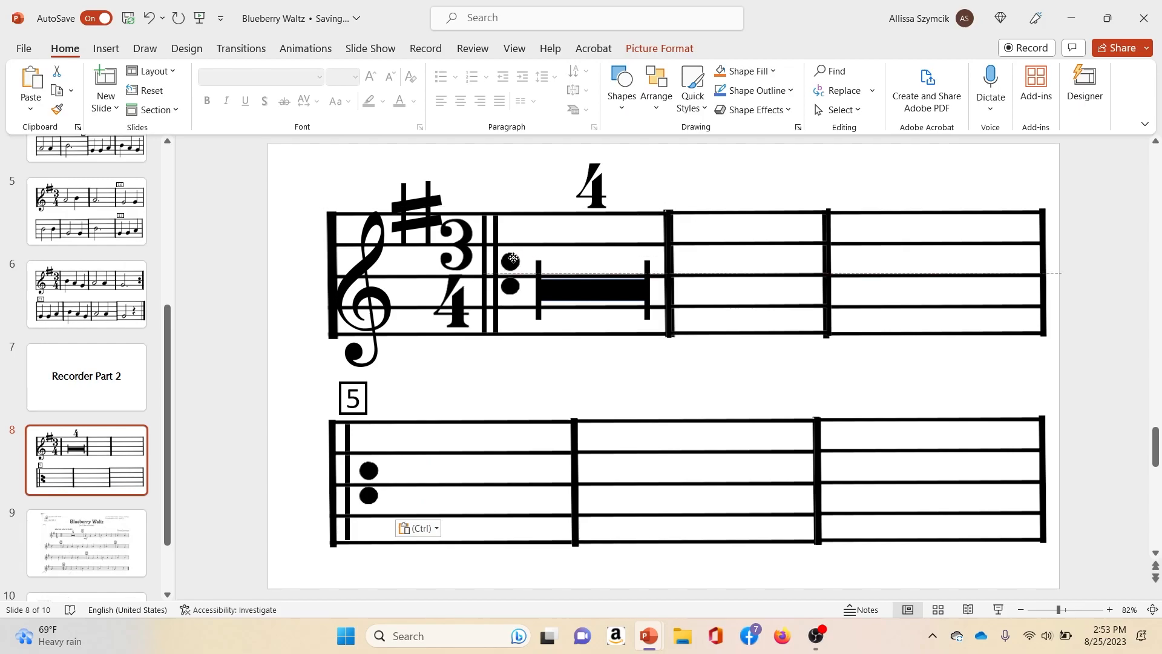
pyautogui.click(516, 386)
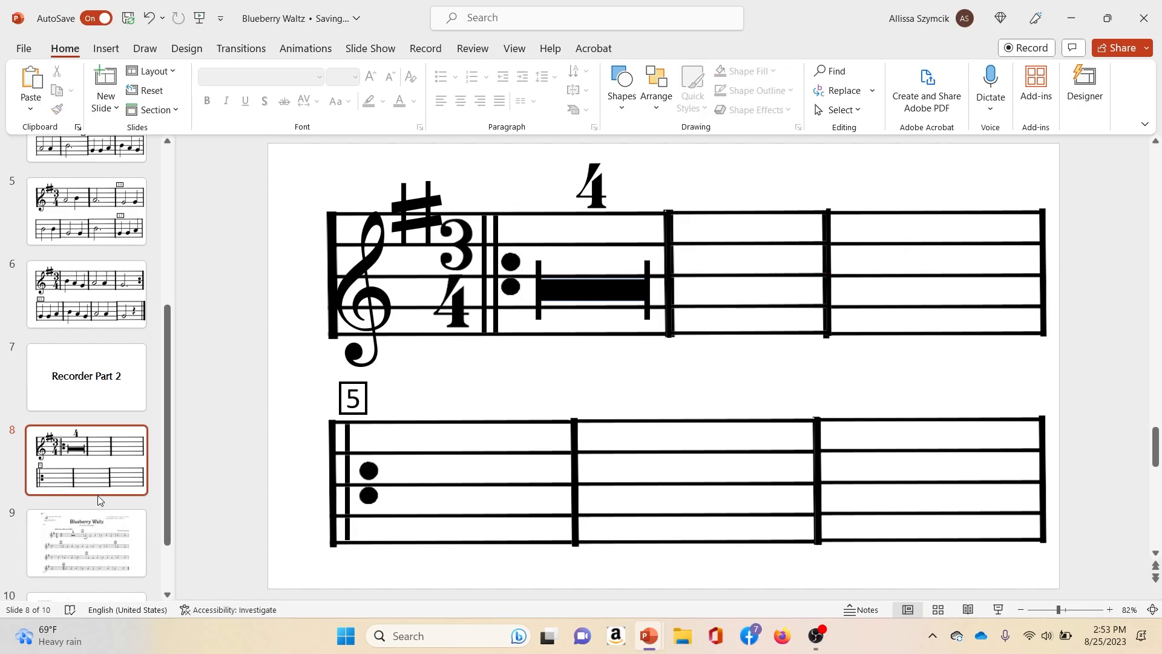
# Duplicate the boxed 5 on slide 8, place the copy above the upper stave just before its second measure, and delete the original
pyautogui.scroll(-3, 99, 502)
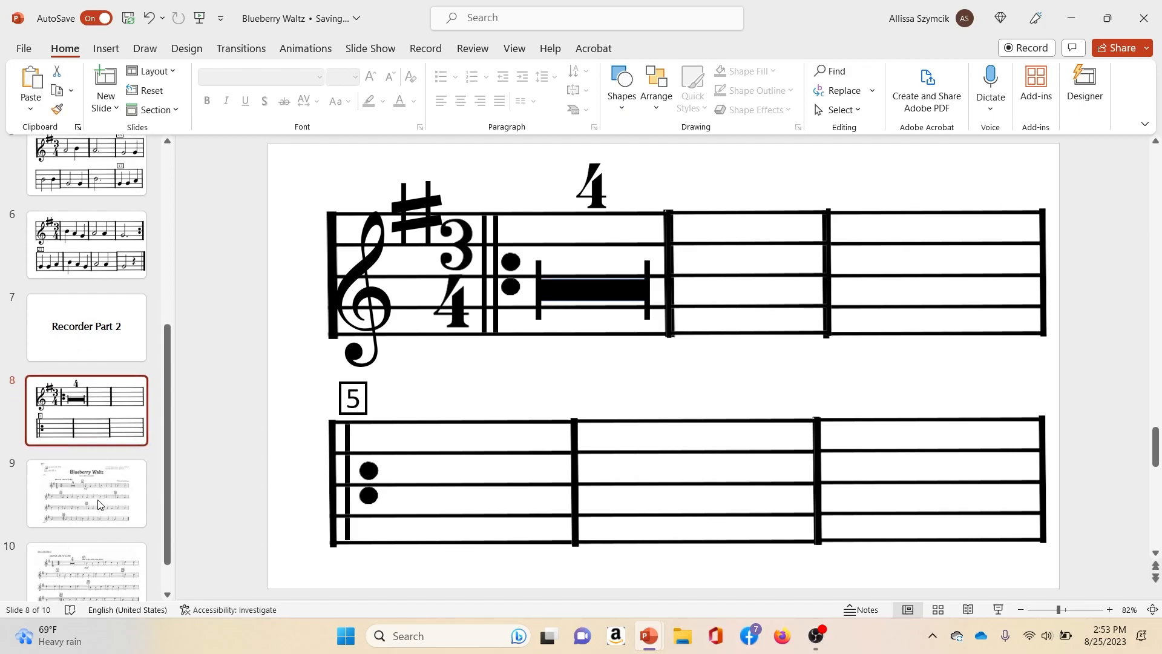
pyautogui.click(97, 528)
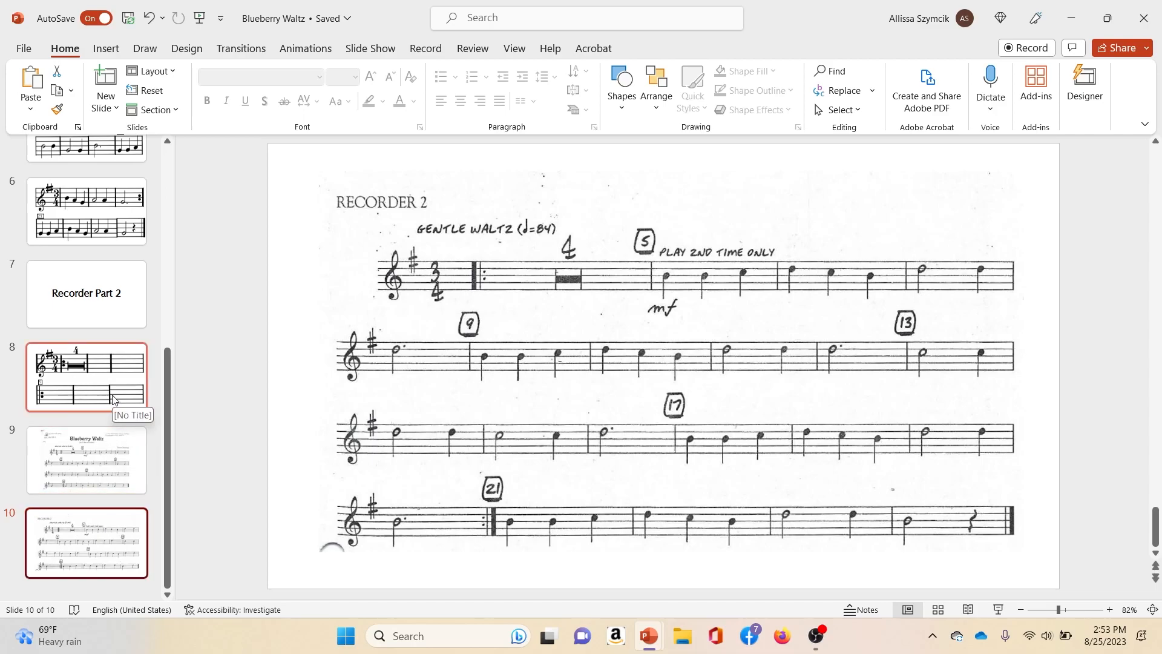
pyautogui.click(84, 409)
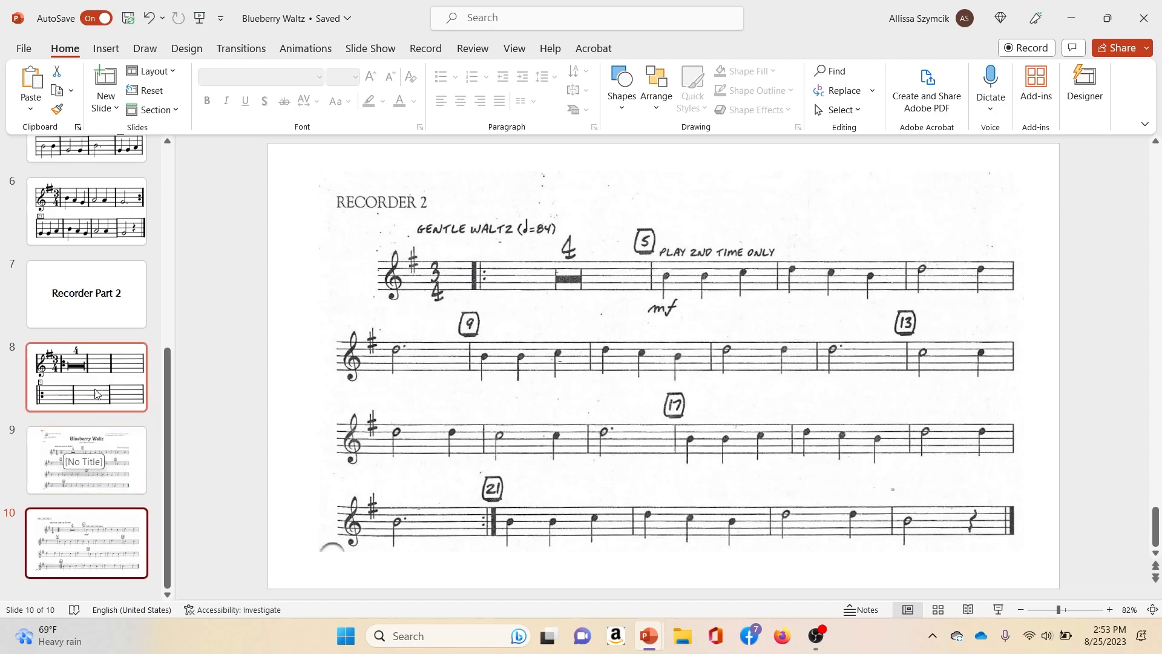
pyautogui.click(362, 388)
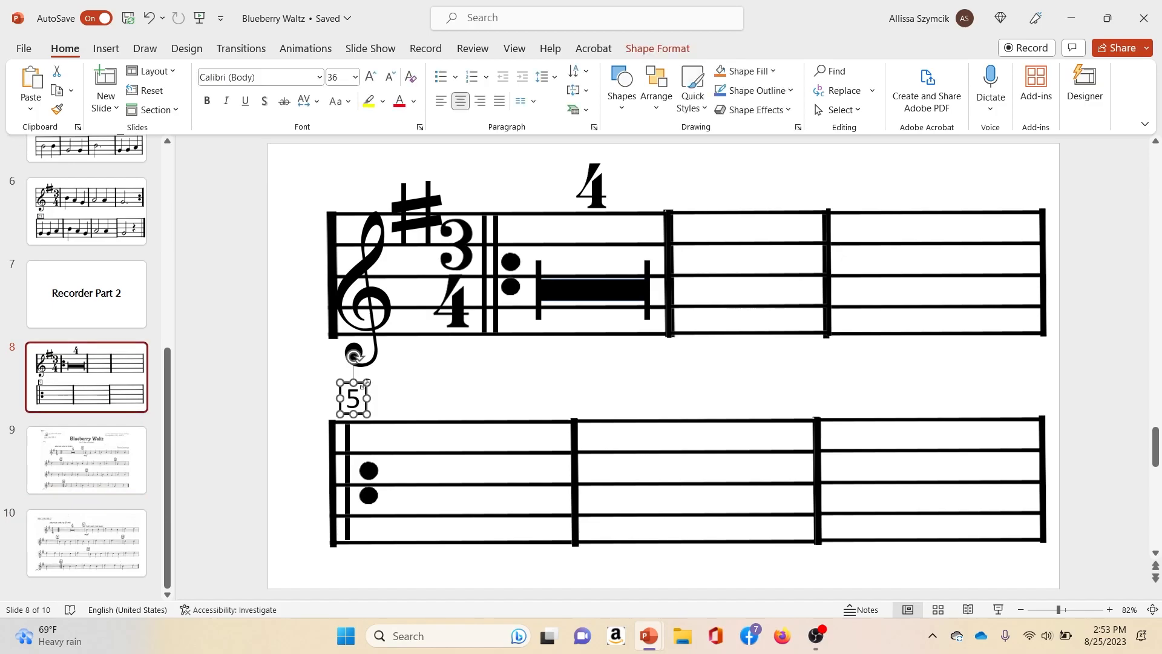
pyautogui.click(705, 188)
pyautogui.hotkey('ctrl', 'v')
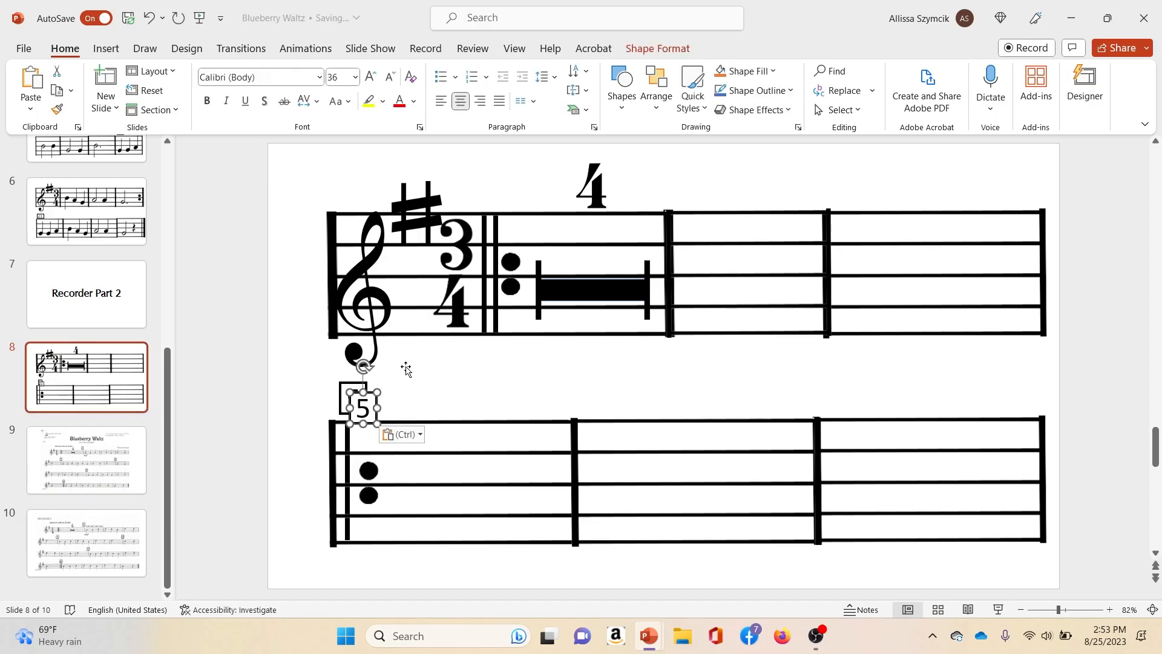
pyautogui.moveTo(376, 400); pyautogui.dragTo(661, 174)
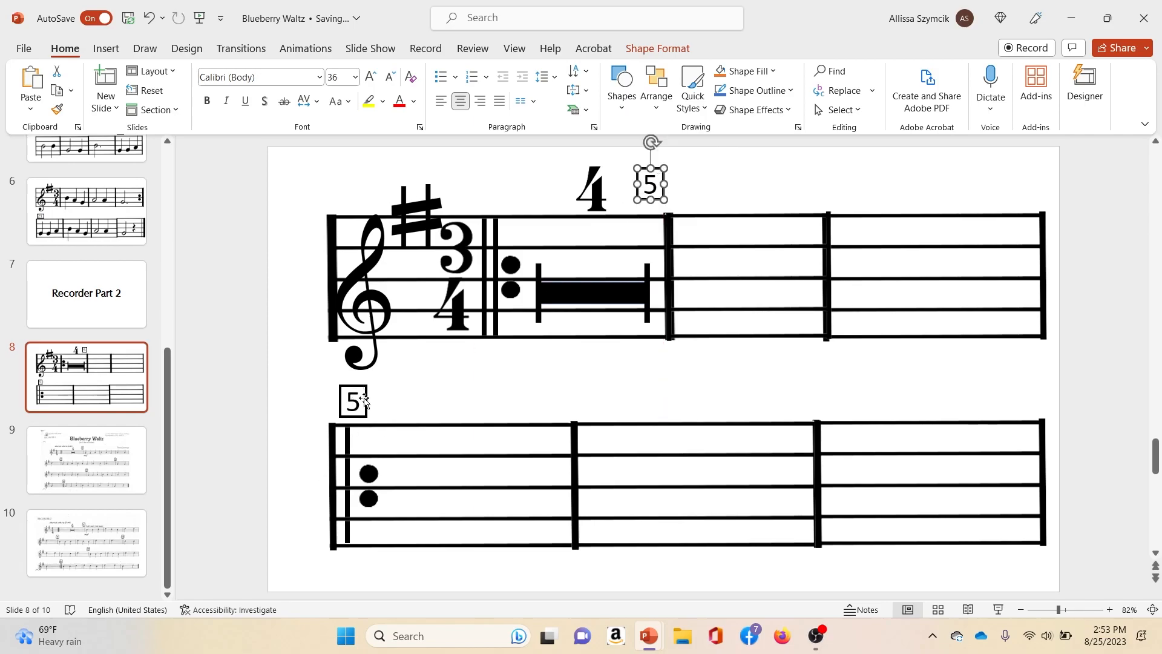
pyautogui.click(365, 400)
pyautogui.press('Delete')
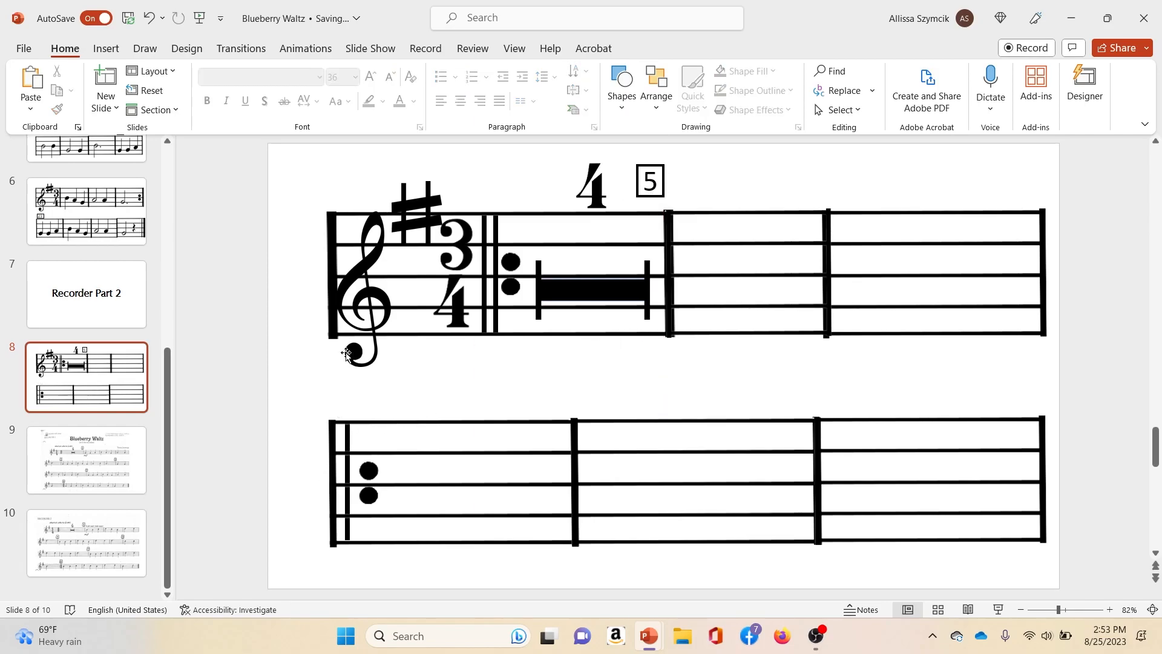
# Copy the stem-down quarter note from slide 5 into slide 8's second upper measure as three notes: two on the middle line, one in the space above
pyautogui.scroll(2, 115, 375)
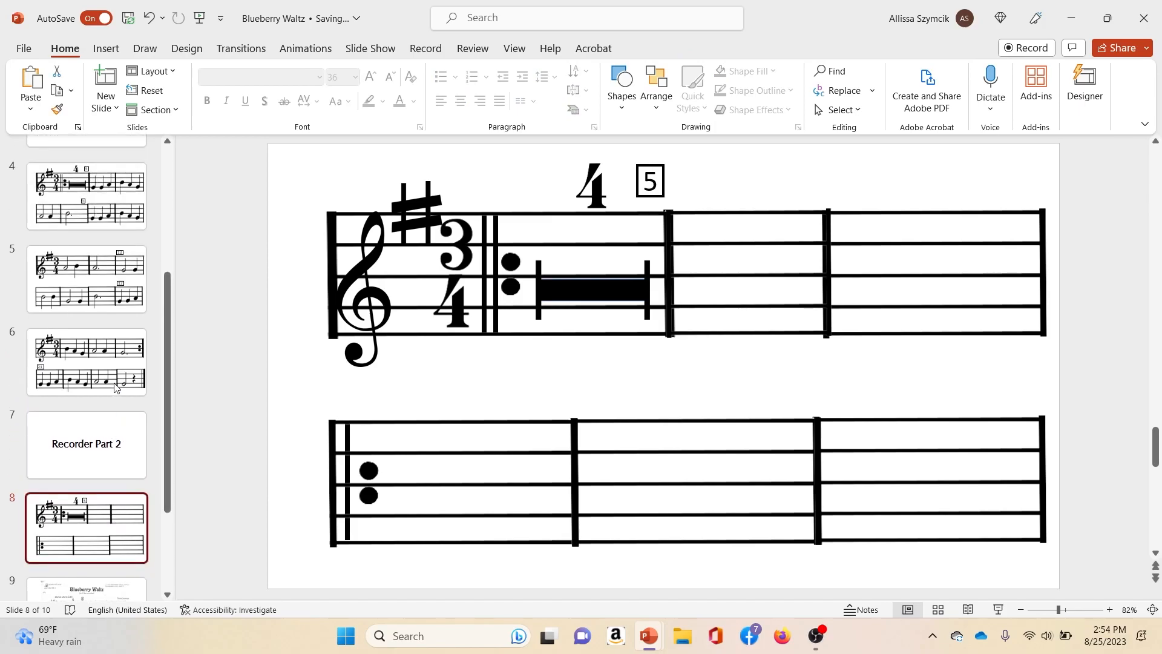
pyautogui.scroll(1, 116, 387)
pyautogui.click(97, 339)
pyautogui.click(596, 280)
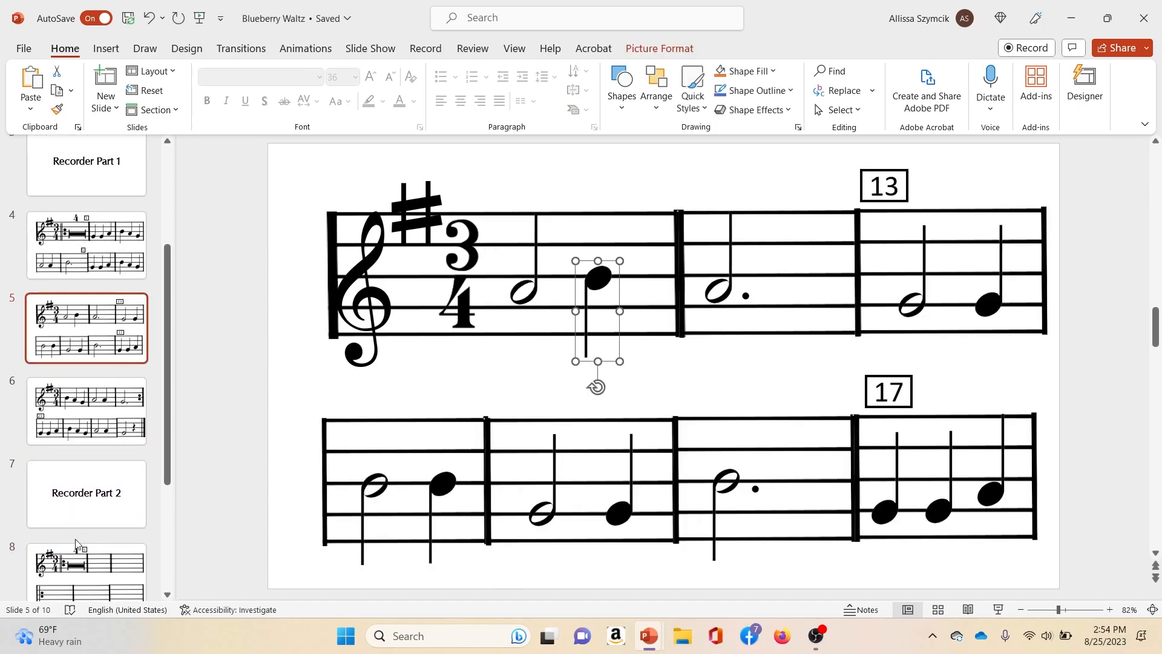
pyautogui.scroll(-2, 79, 530)
pyautogui.click(93, 524)
pyautogui.click(762, 276)
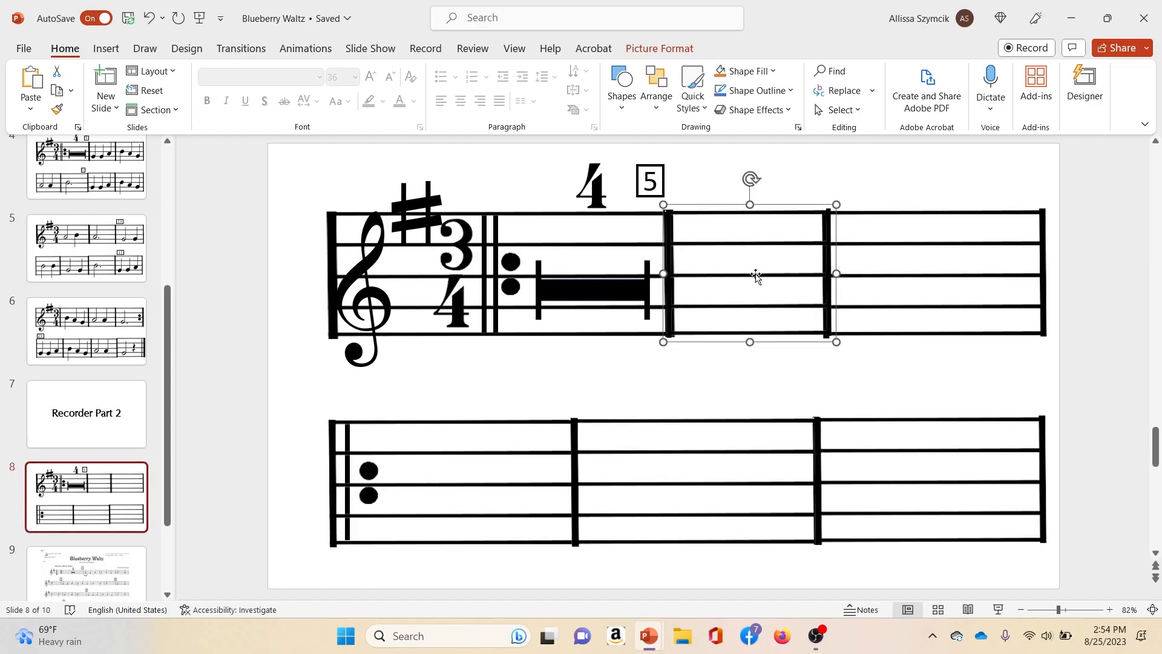
pyautogui.hotkey('ctrl', 'v')
pyautogui.moveTo(594, 270); pyautogui.dragTo(792, 256)
pyautogui.hotkey('ctrl', 'v')
pyautogui.hotkey('ctrl', 'v')
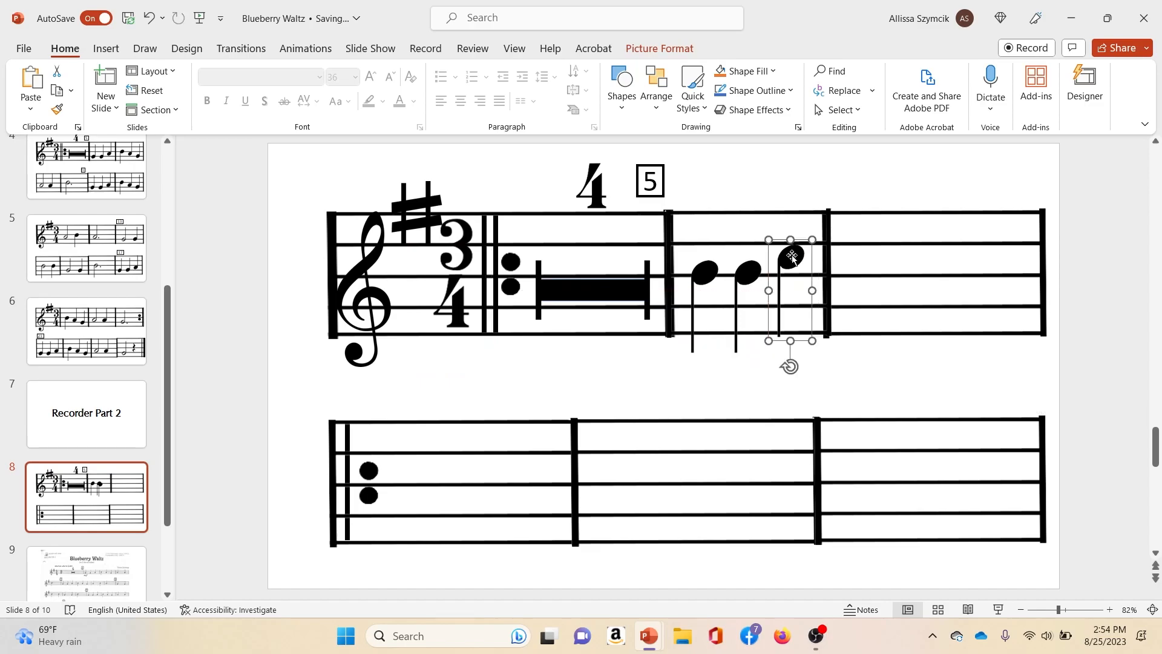
pyautogui.click(837, 365)
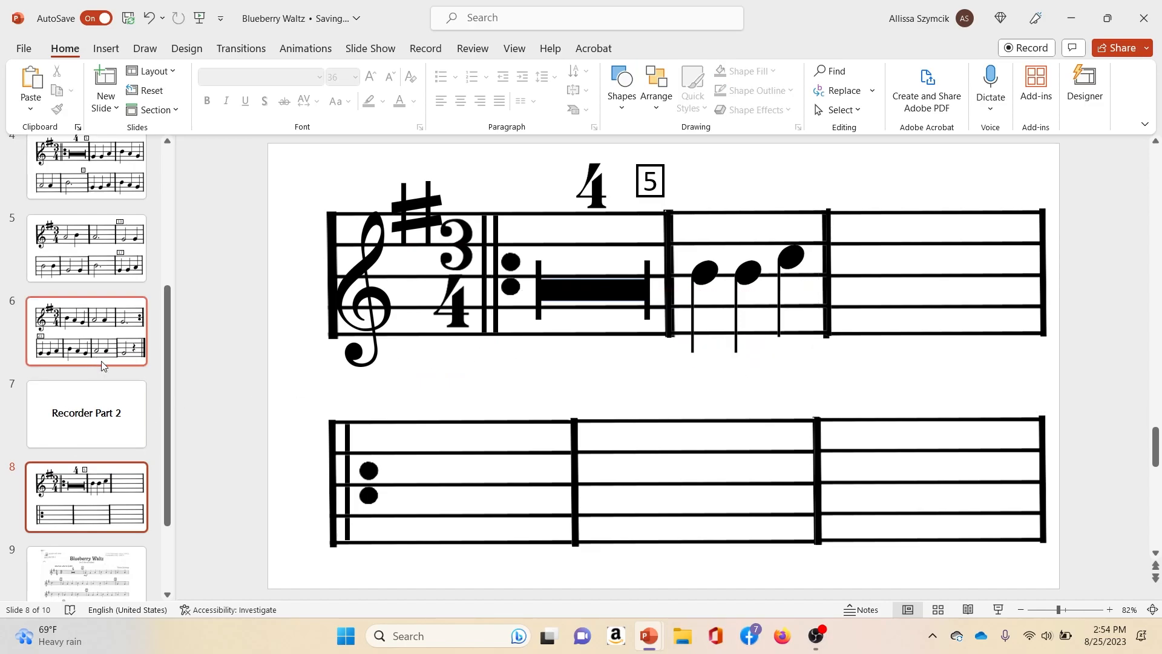
# Check the Recorder 2 scan on slide 10, then duplicate slide 8's last quarter note to start the third upper measure on the second-highest line
pyautogui.scroll(-2, 91, 532)
pyautogui.click(96, 554)
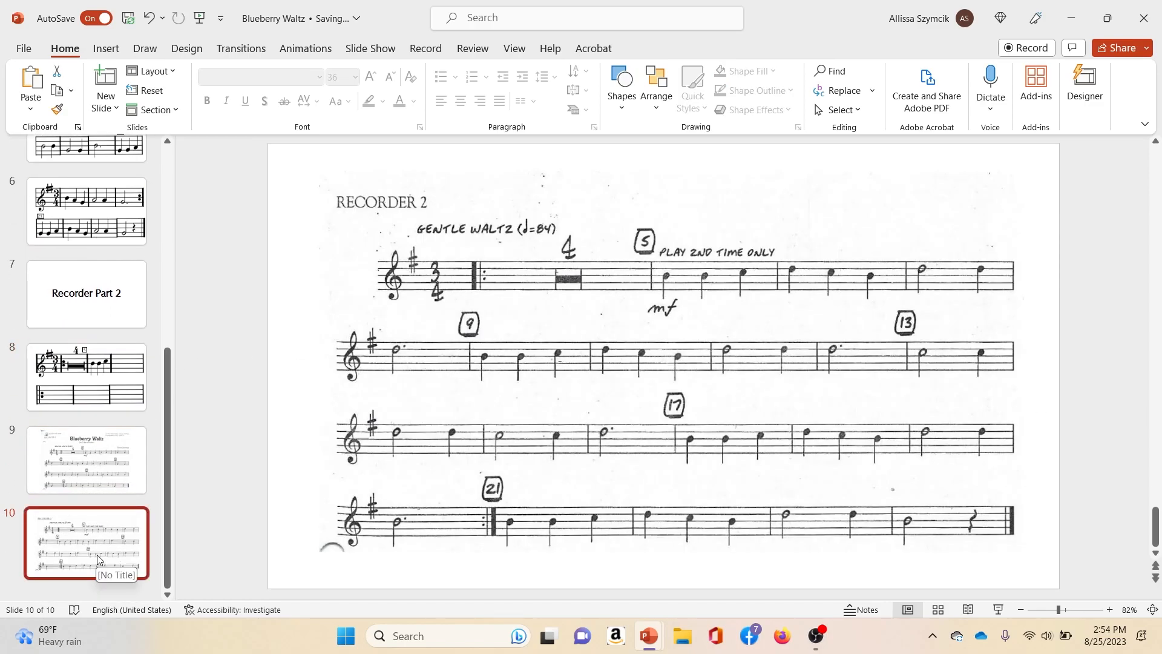
pyautogui.click(95, 382)
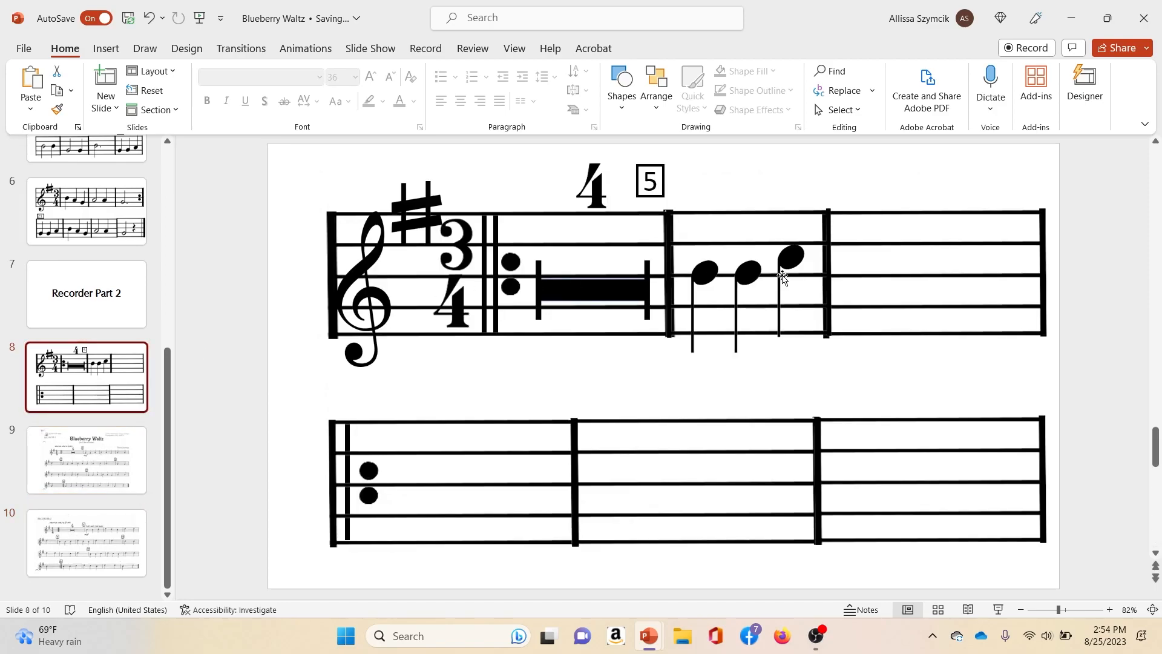
pyautogui.click(797, 254)
pyautogui.hotkey('ctrl', 'c')
pyautogui.hotkey('ctrl', 'v')
pyautogui.moveTo(797, 250); pyautogui.dragTo(881, 246)
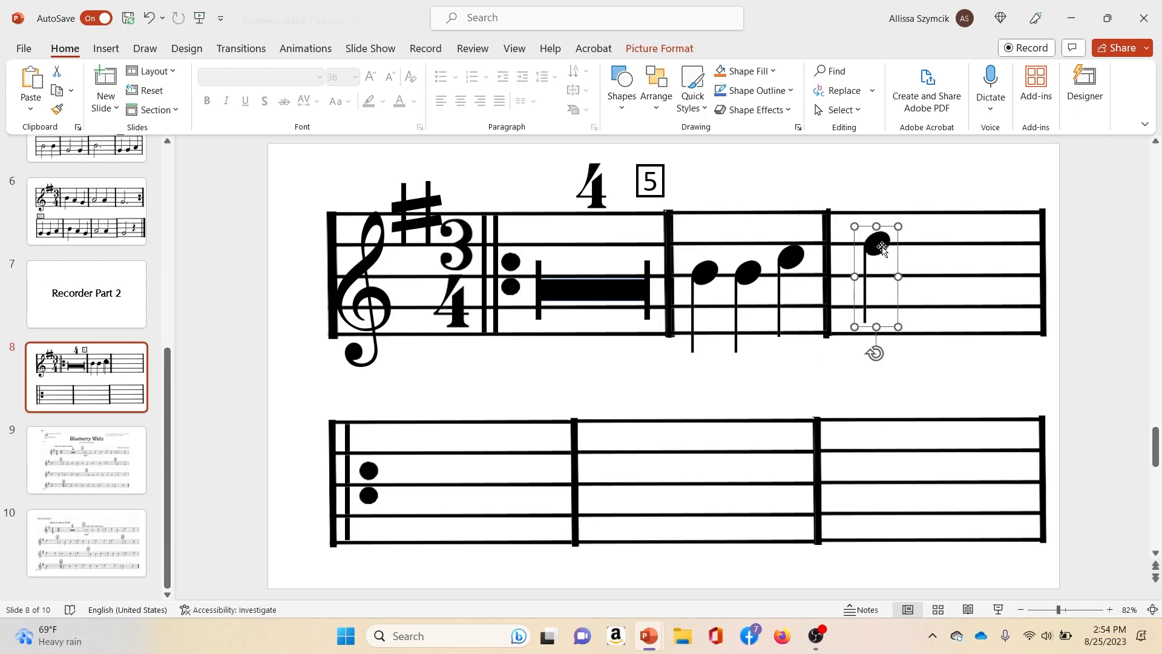
# Complete the third upper measure with two more quarter-note copies, one in the space above the middle line and one on the middle line
pyautogui.click(793, 260)
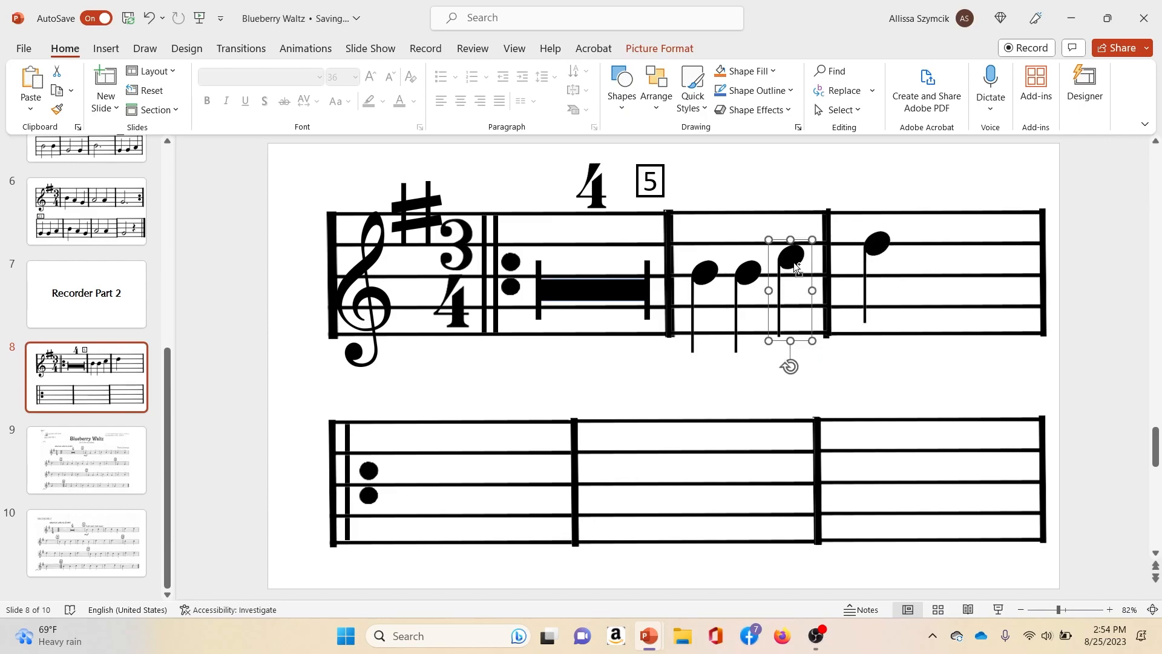
pyautogui.hotkey('ctrl', 'c')
pyautogui.hotkey('ctrl', 'v')
pyautogui.moveTo(797, 269); pyautogui.dragTo(973, 269)
pyautogui.hotkey('ctrl', 'c')
pyautogui.hotkey('ctrl', 'v')
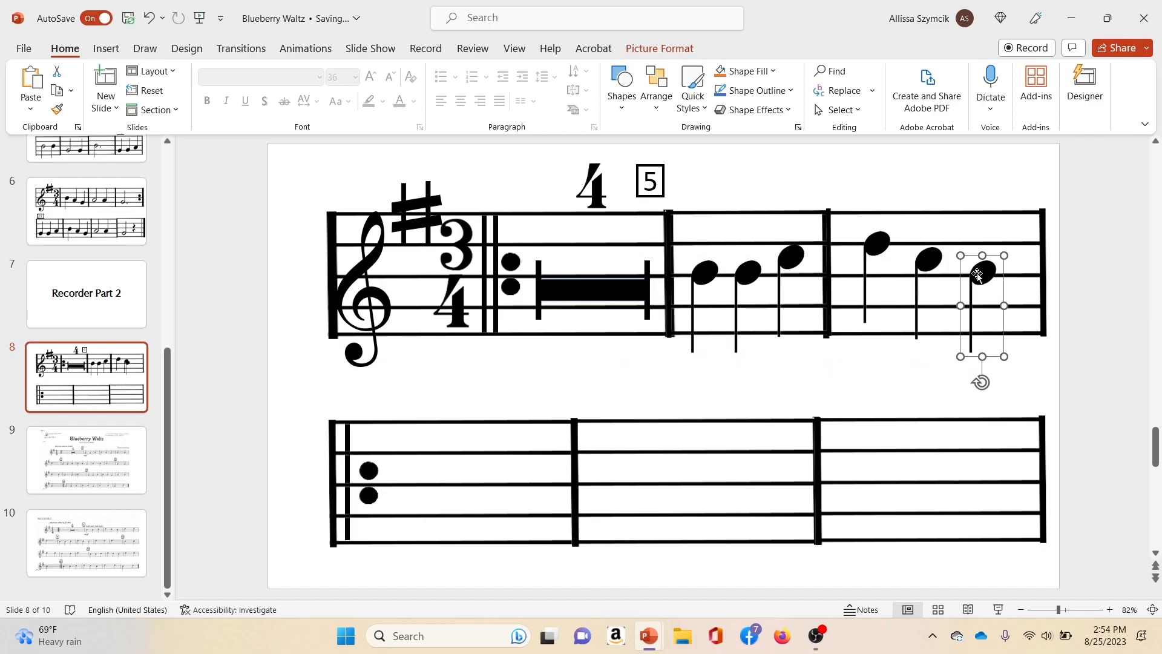
pyautogui.click(871, 393)
# After checking the slide 10 scan, copy a half note from slide 6 to slide 8 and place it just above the lower stave's first measure
pyautogui.click(101, 553)
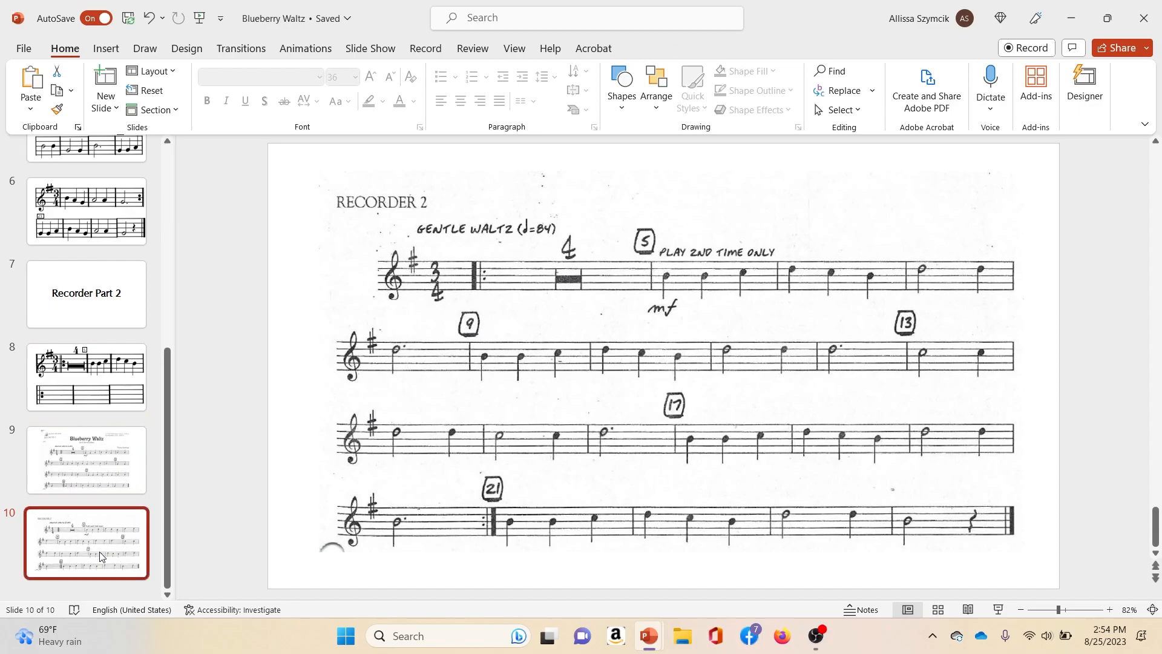
pyautogui.click(91, 222)
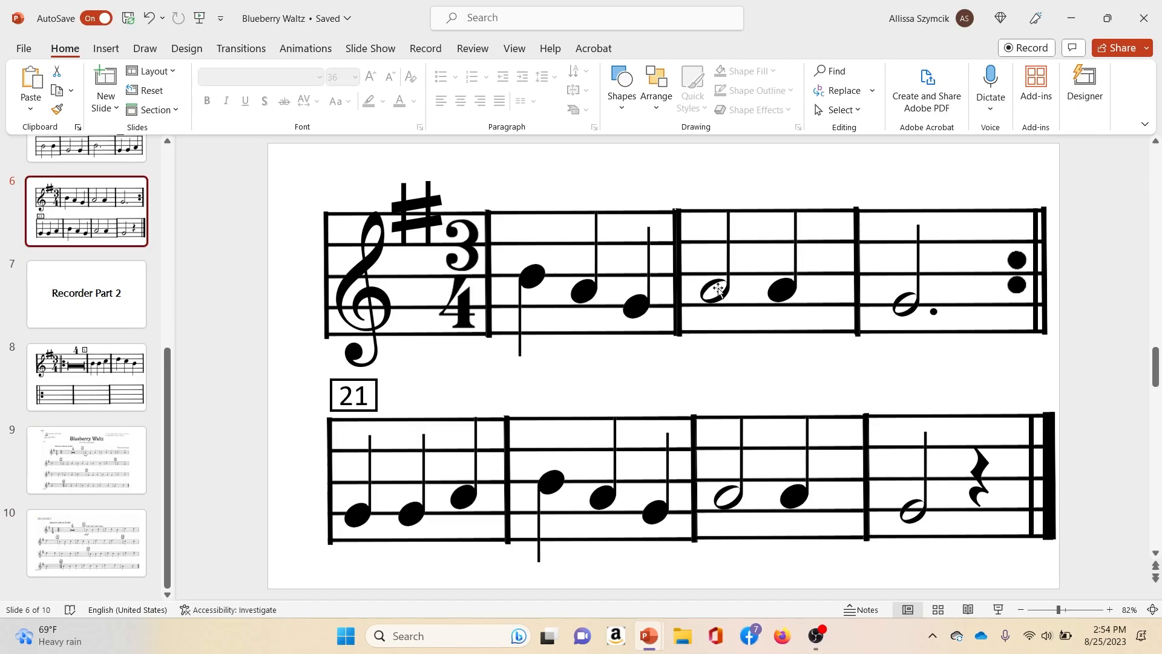
pyautogui.click(718, 288)
pyautogui.click(717, 293)
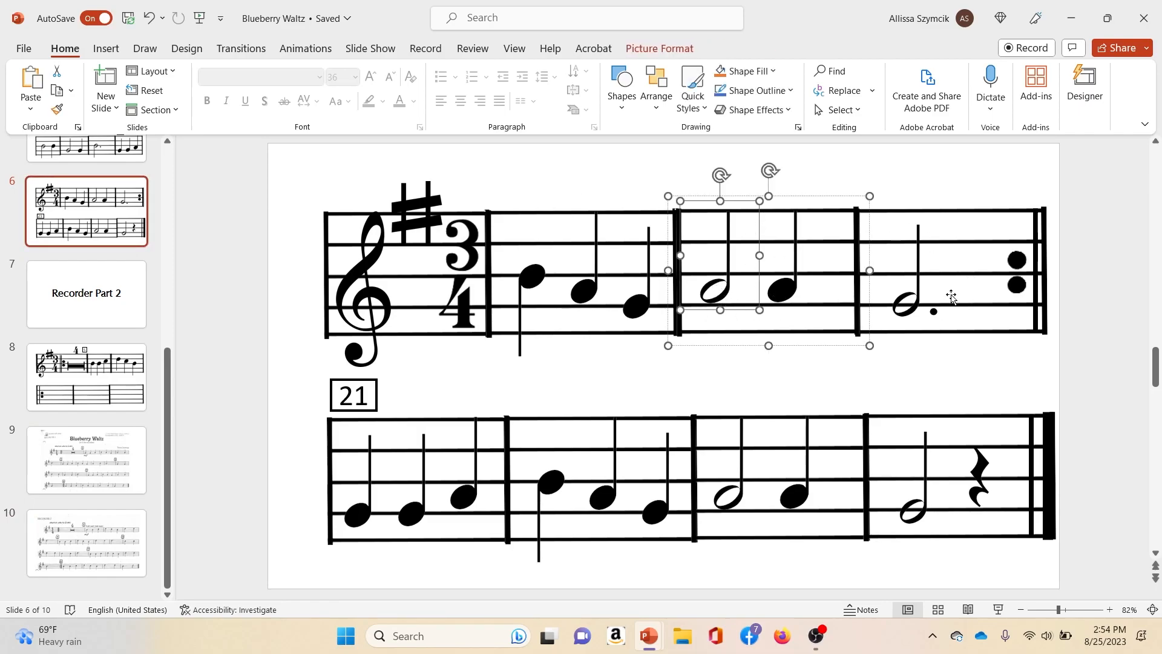
pyautogui.click(734, 495)
pyautogui.click(716, 466)
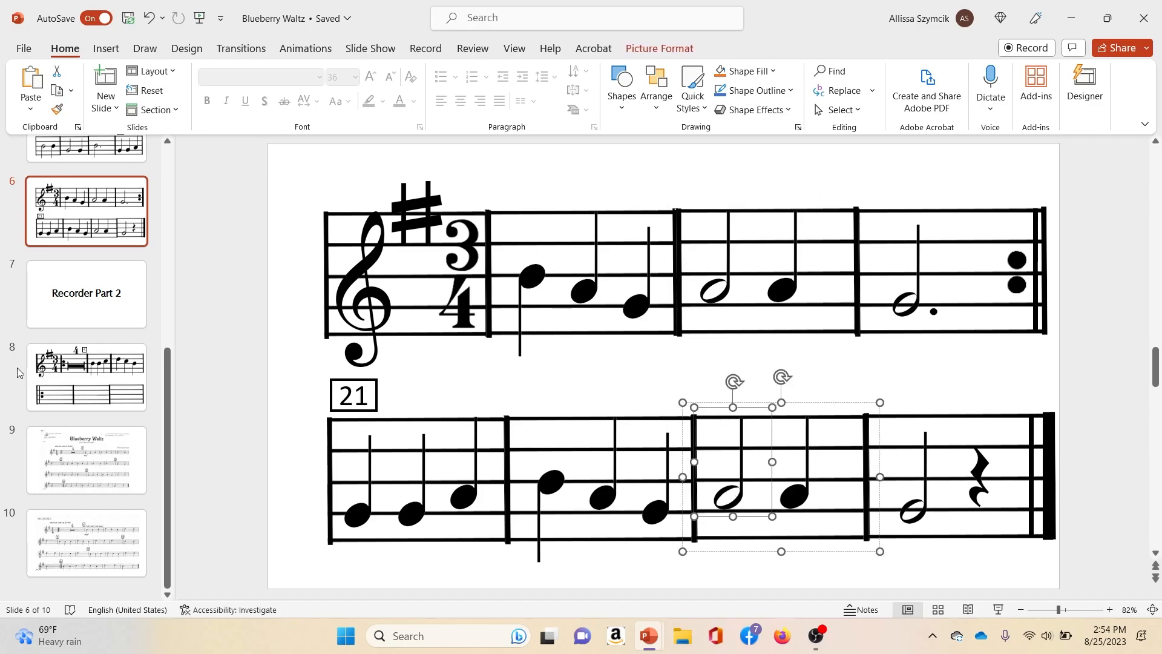
pyautogui.click(723, 296)
pyautogui.click(712, 290)
pyautogui.hotkey('ctrl', 'z')
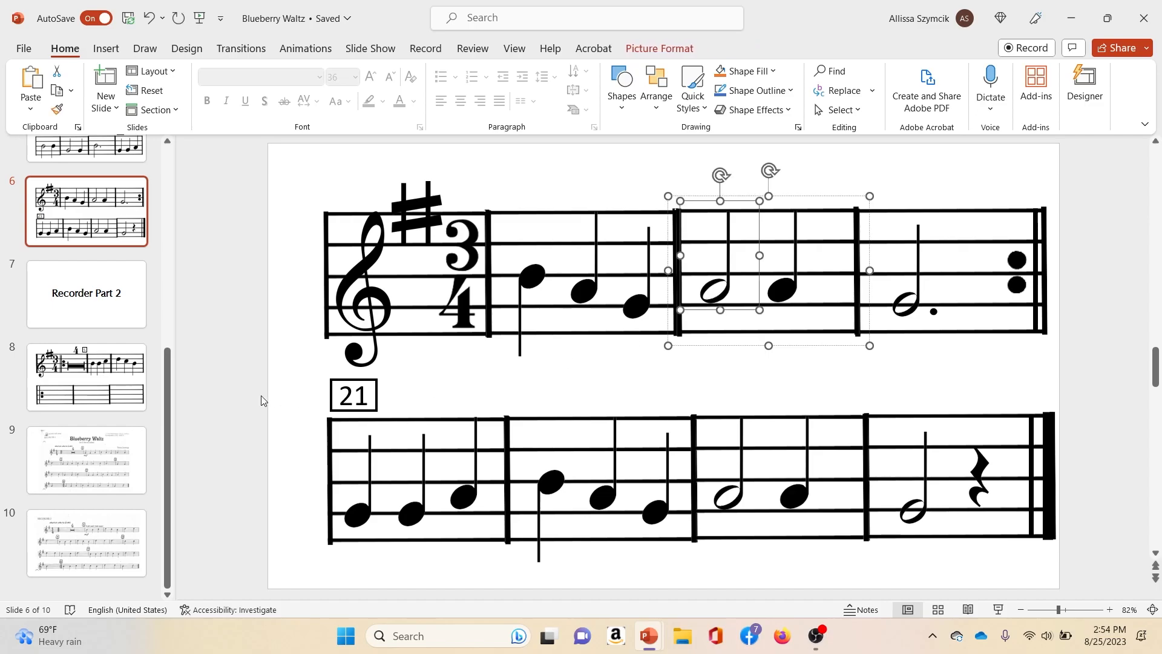
pyautogui.click(96, 466)
pyautogui.click(108, 399)
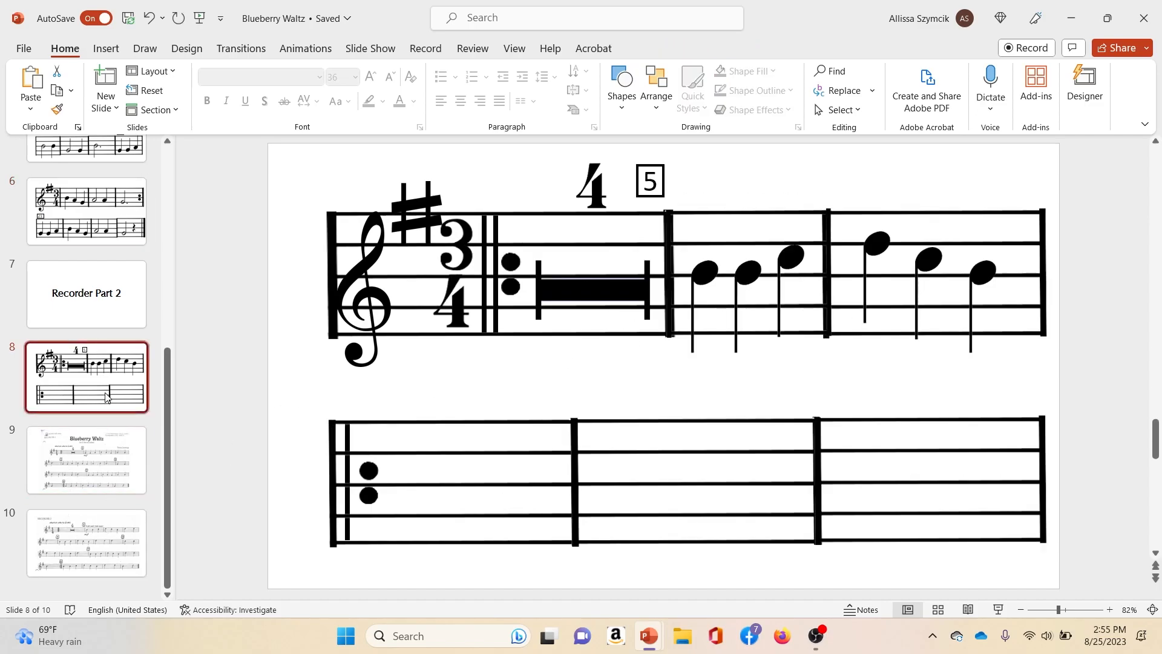
pyautogui.hotkey('ctrl', 'v')
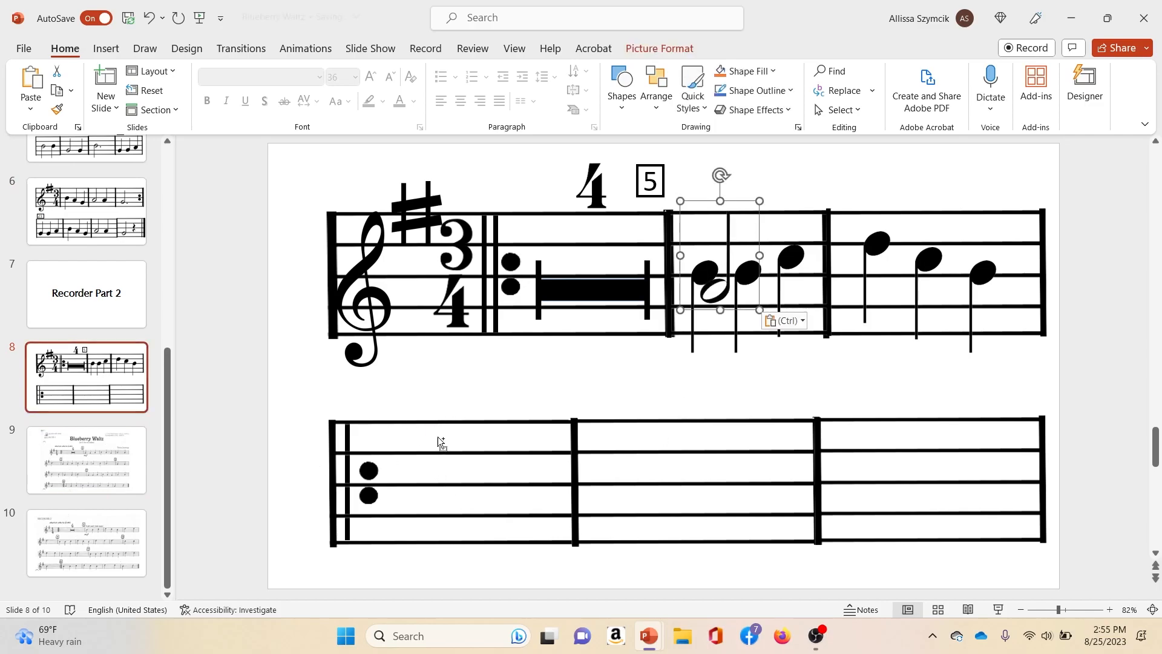
pyautogui.moveTo(717, 289); pyautogui.dragTo(475, 409)
# Delete the repeat dots from the lower stave's first measure
pyautogui.click(368, 495)
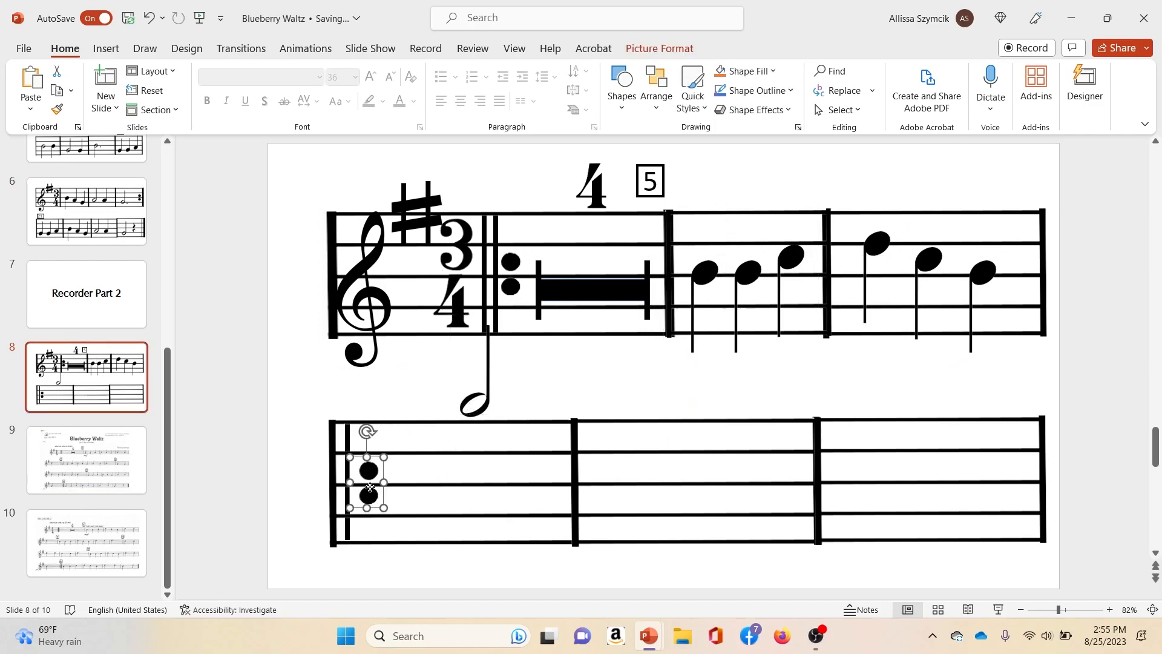
pyautogui.press('Delete')
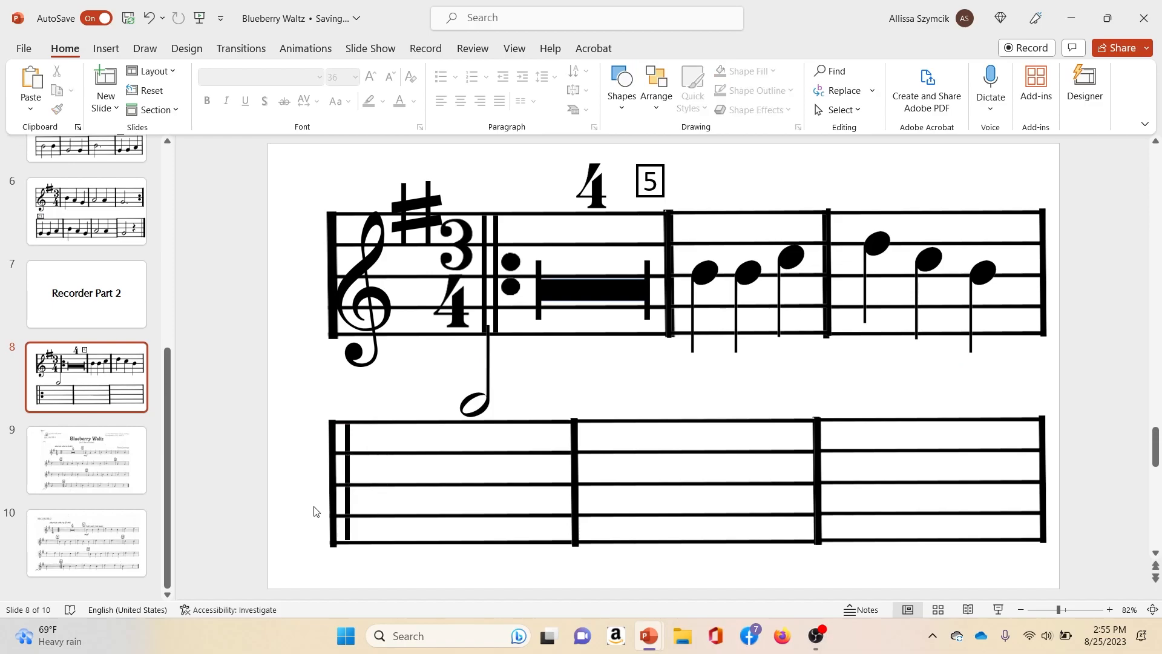
pyautogui.click(333, 503)
pyautogui.press('Delete')
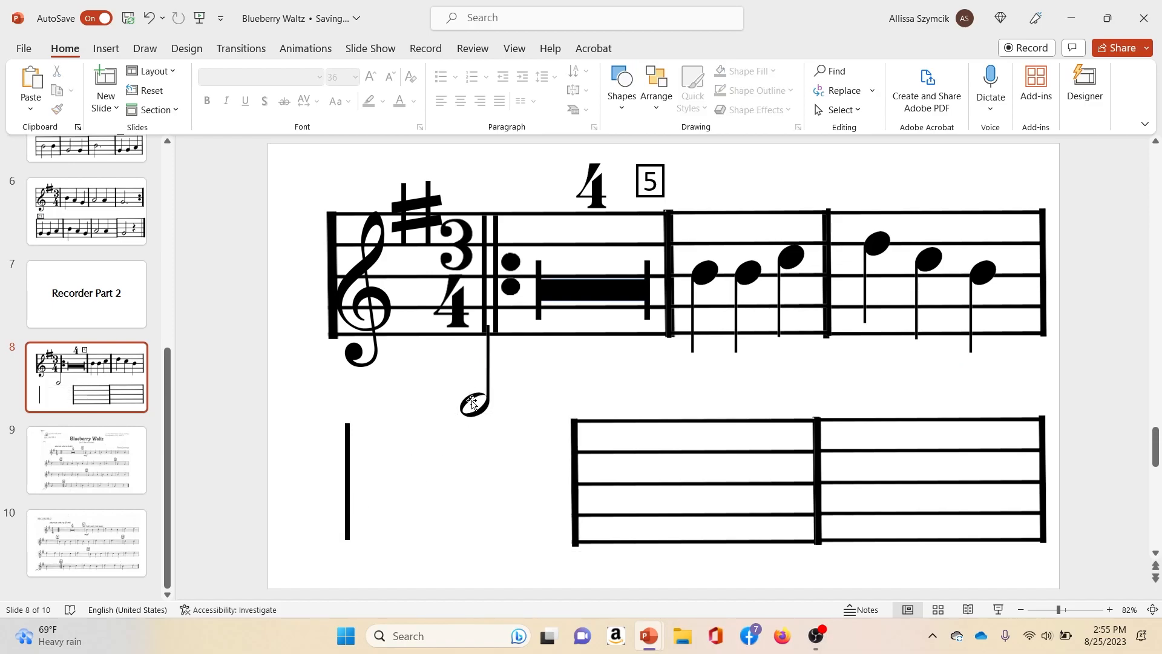
pyautogui.hotkey('ctrl', 'z')
# Send the lower stave's first measure picture to the back and remove the thin bar line at its start
pyautogui.moveTo(346, 495)
pyautogui.mouseDown()
pyautogui.moveTo(345, 474)
pyautogui.moveTo(346, 484)
pyautogui.mouseUp()
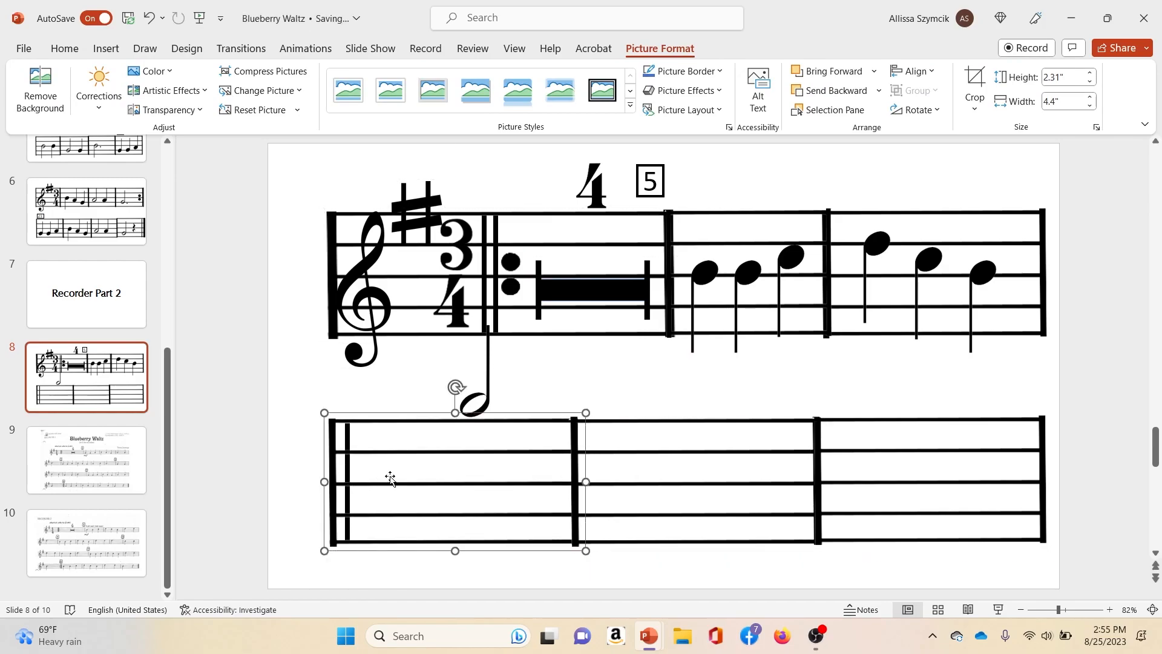
pyautogui.click(317, 464)
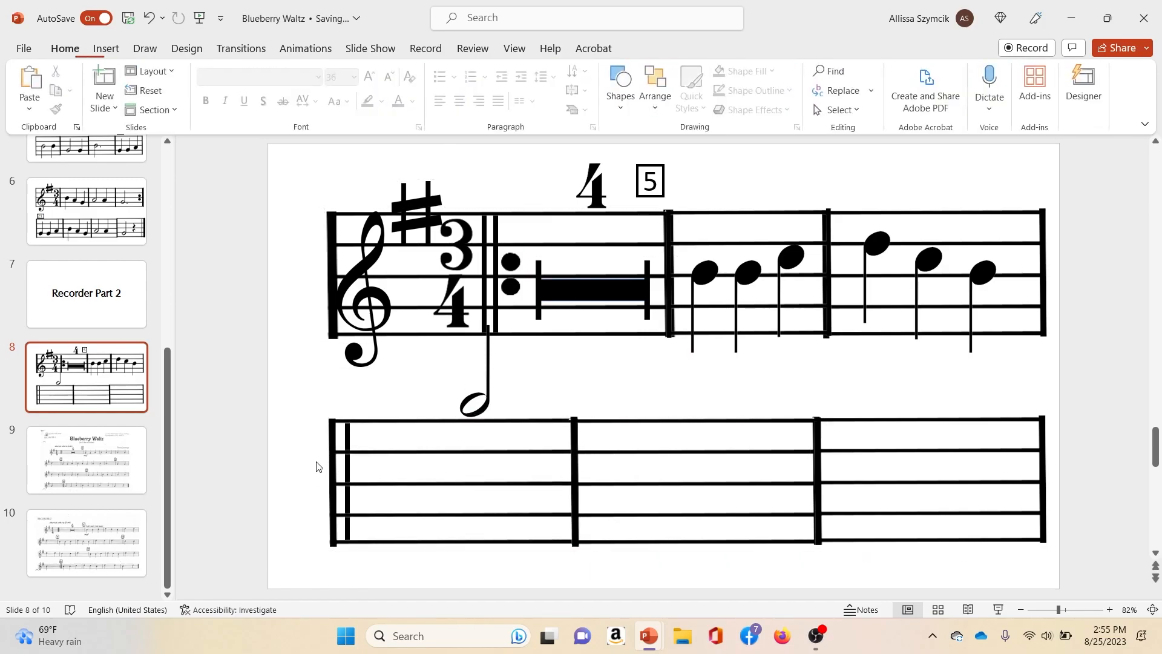
pyautogui.click(355, 488)
pyautogui.rightClick(405, 470)
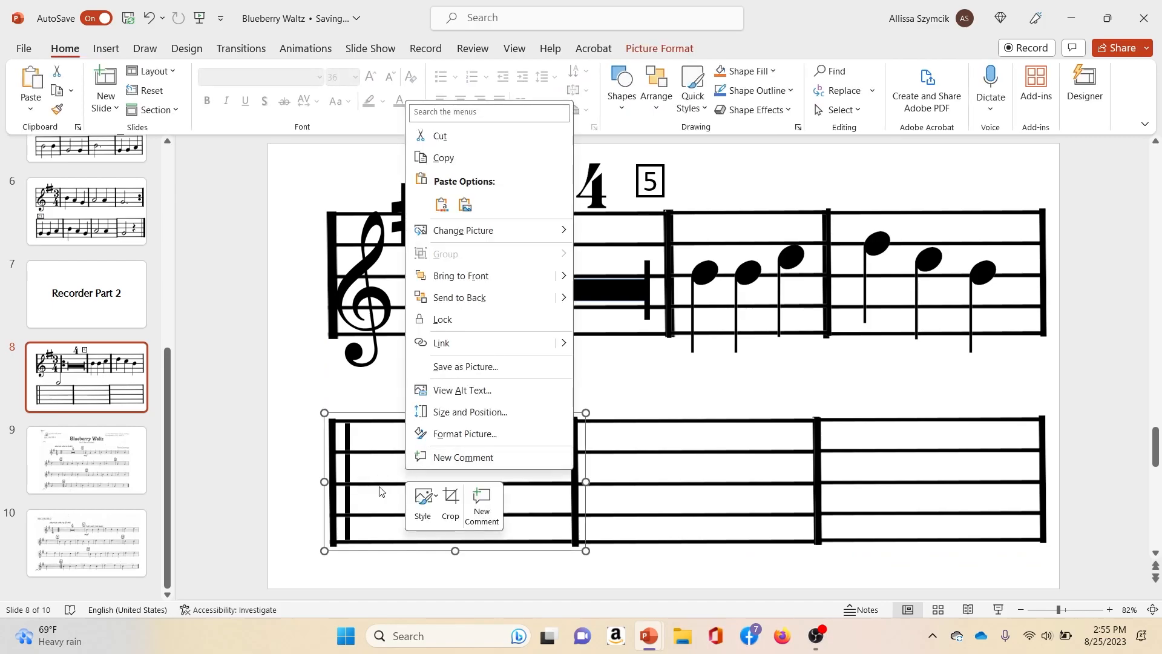
pyautogui.click(448, 297)
pyautogui.click(352, 484)
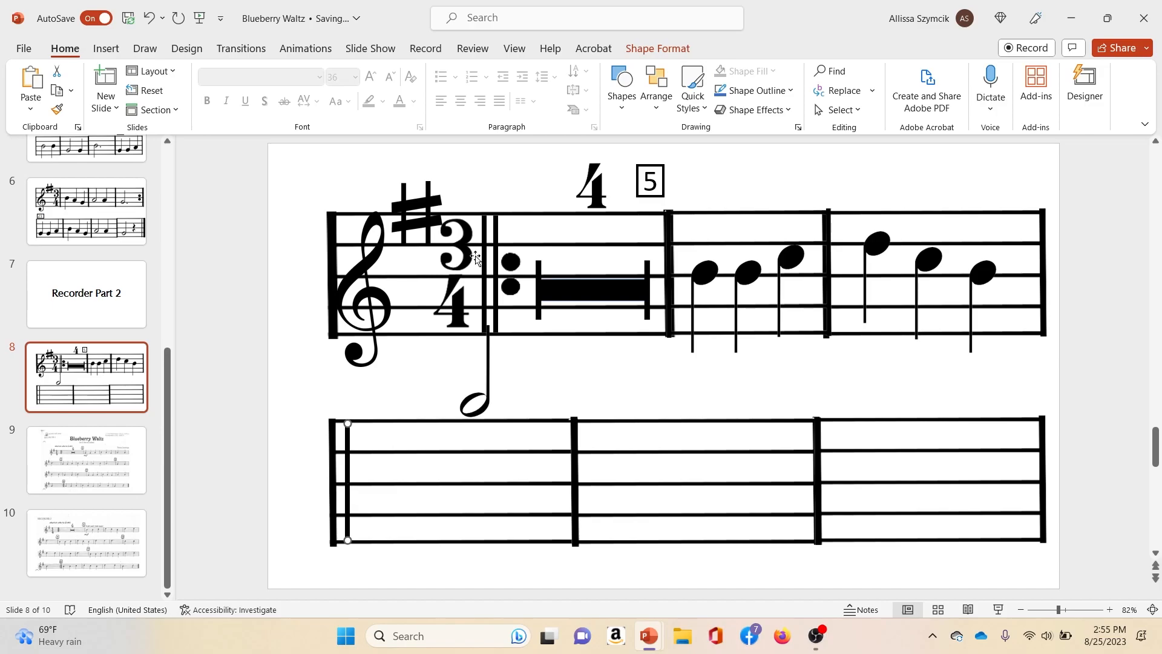
# Rotate the half note so its stem points down and place its head on the second-highest line at the start of the lower stave
pyautogui.click(488, 362)
pyautogui.moveTo(488, 361); pyautogui.dragTo(432, 429)
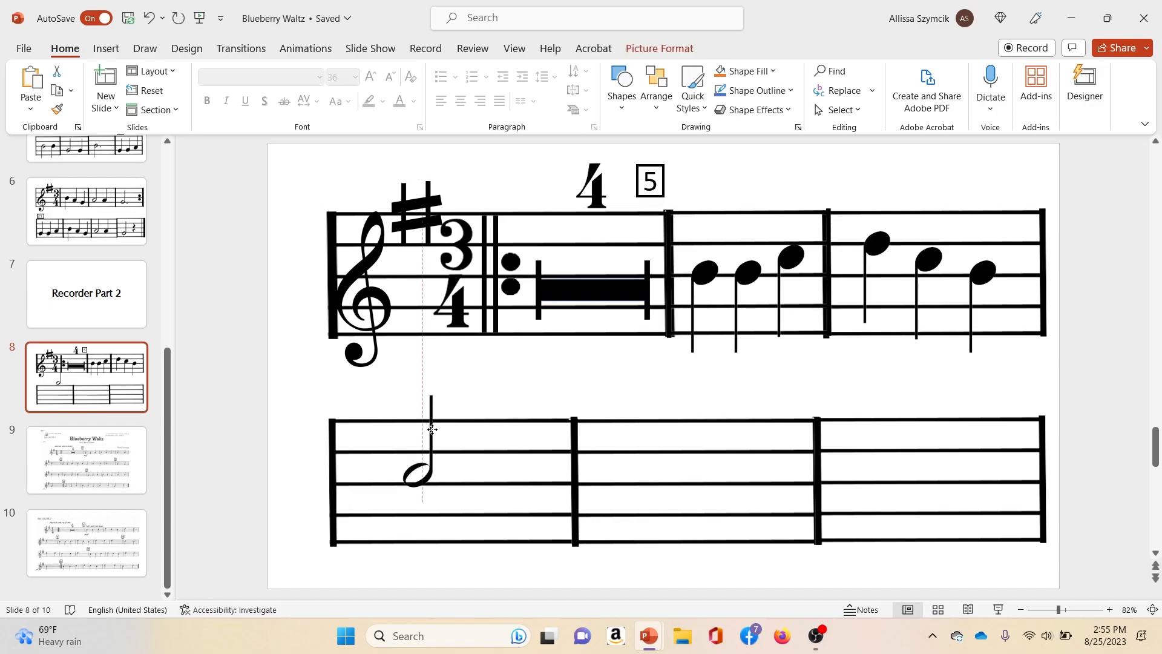
pyautogui.moveTo(423, 358); pyautogui.dragTo(425, 479)
pyautogui.moveTo(412, 403); pyautogui.dragTo(372, 457)
pyautogui.click(446, 397)
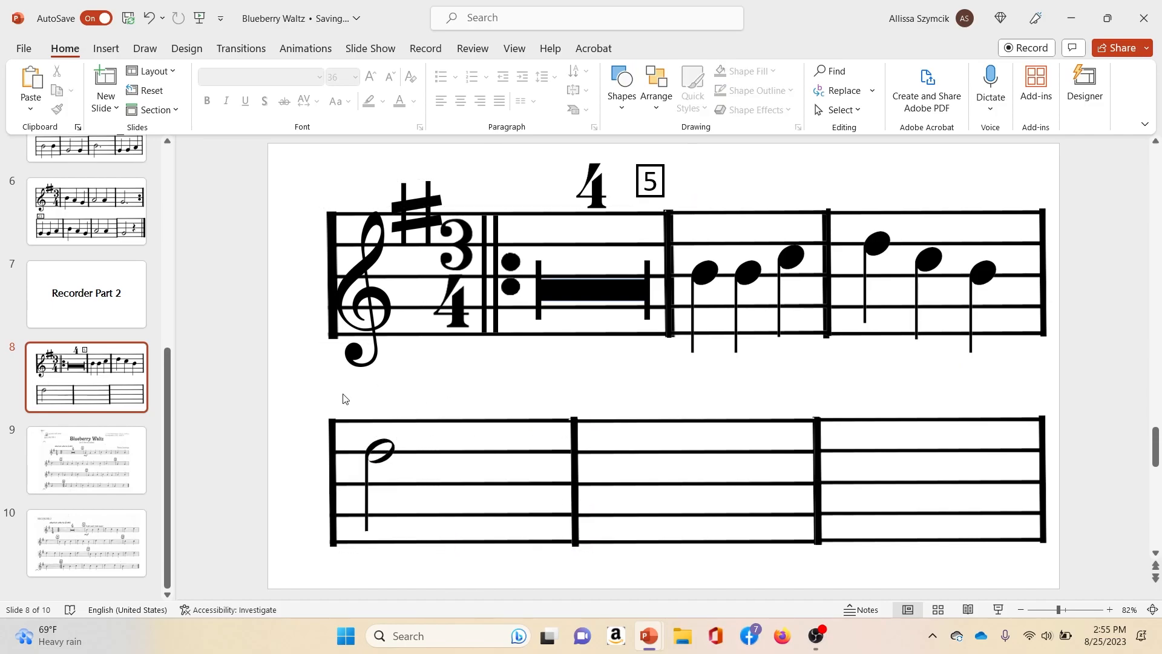
# After checking the slide 10 scan, duplicate a quarter note on slide 8 onto the lower first measure's second-highest line and space the half note before it
pyautogui.click(112, 543)
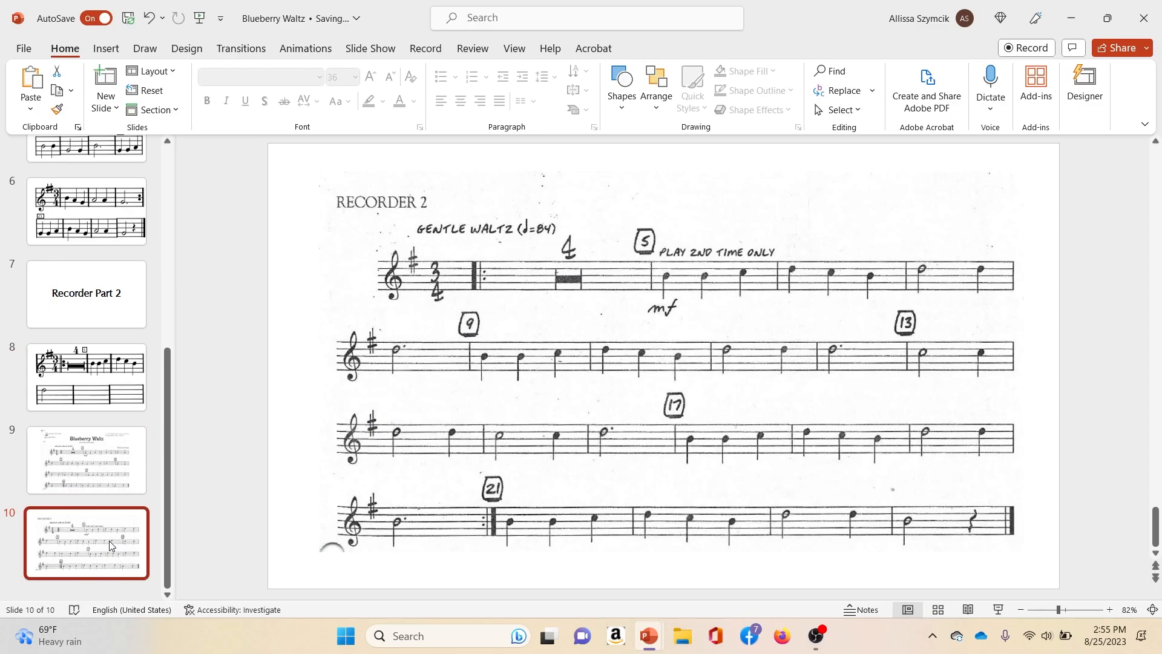
pyautogui.click(87, 375)
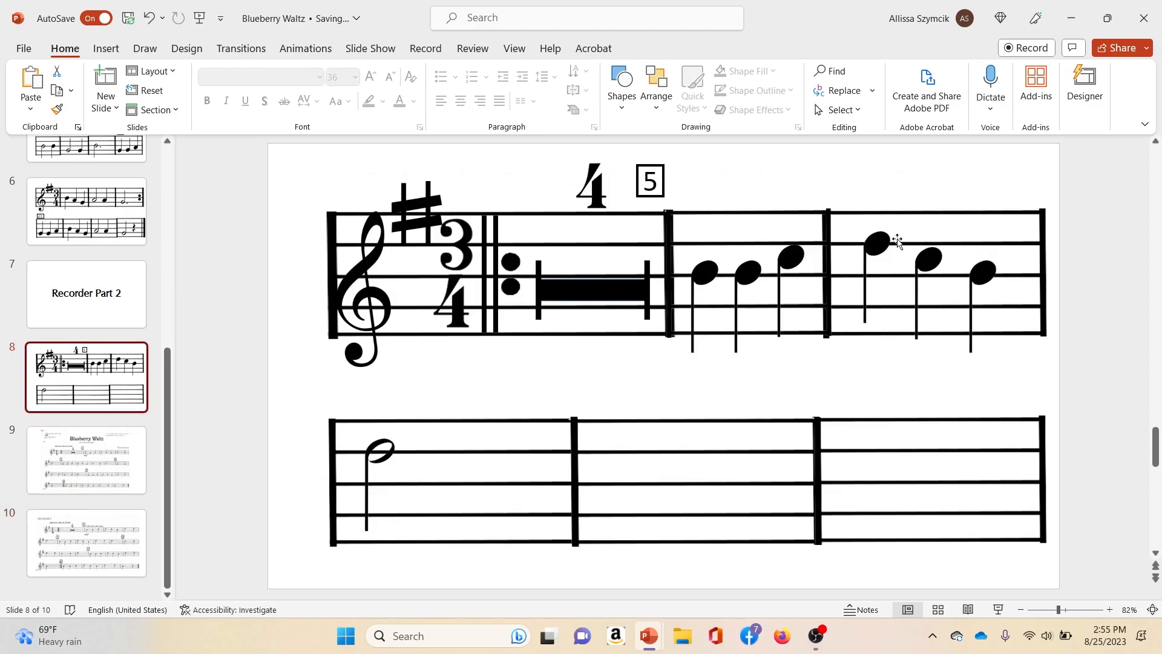
pyautogui.click(879, 244)
pyautogui.hotkey('ctrl', 'd')
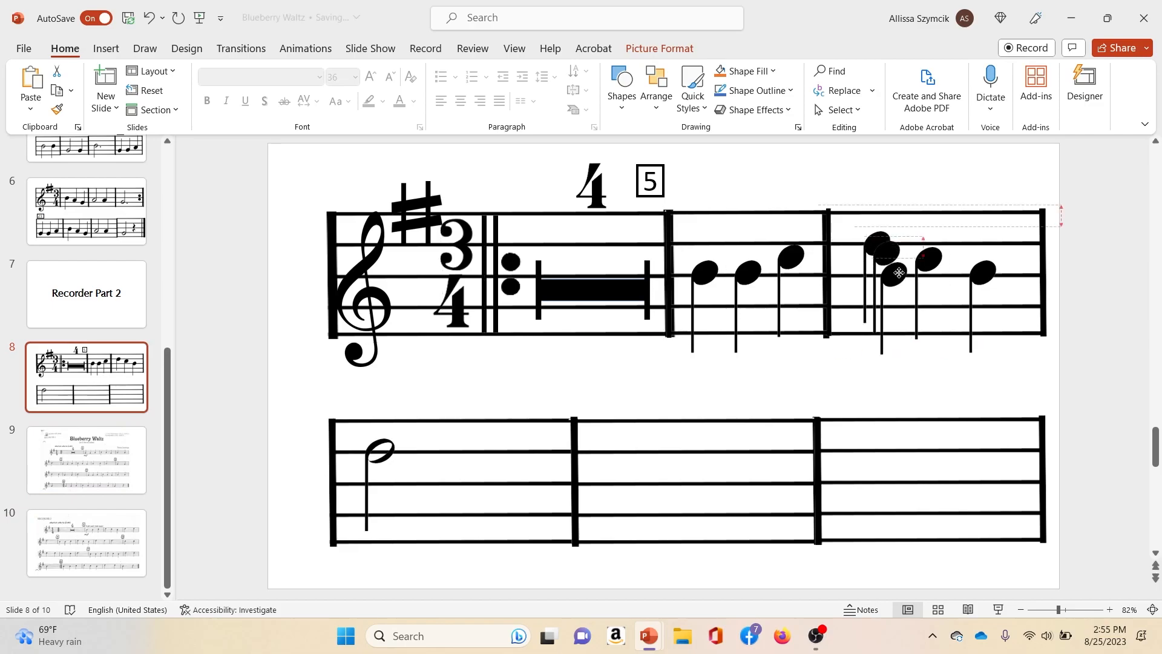
pyautogui.moveTo(892, 245); pyautogui.dragTo(494, 449)
pyautogui.moveTo(393, 451); pyautogui.dragTo(404, 453)
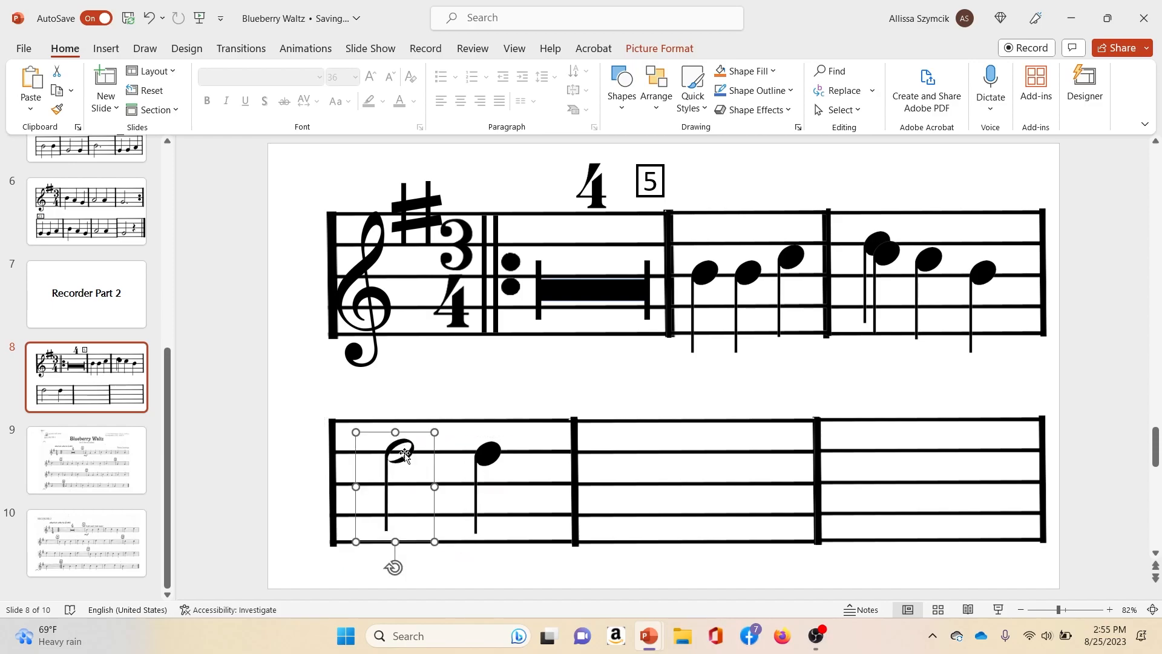
pyautogui.moveTo(488, 454); pyautogui.dragTo(486, 452)
# Delete the extra quarter note overlapping the first note in the upper stave's last measure
pyautogui.click(560, 402)
pyautogui.moveTo(890, 256); pyautogui.dragTo(889, 275)
pyautogui.press('Delete')
# After checking the slide 10 scan, copy the half note to the second-highest line at the start of the lower stave's second measure
pyautogui.click(80, 476)
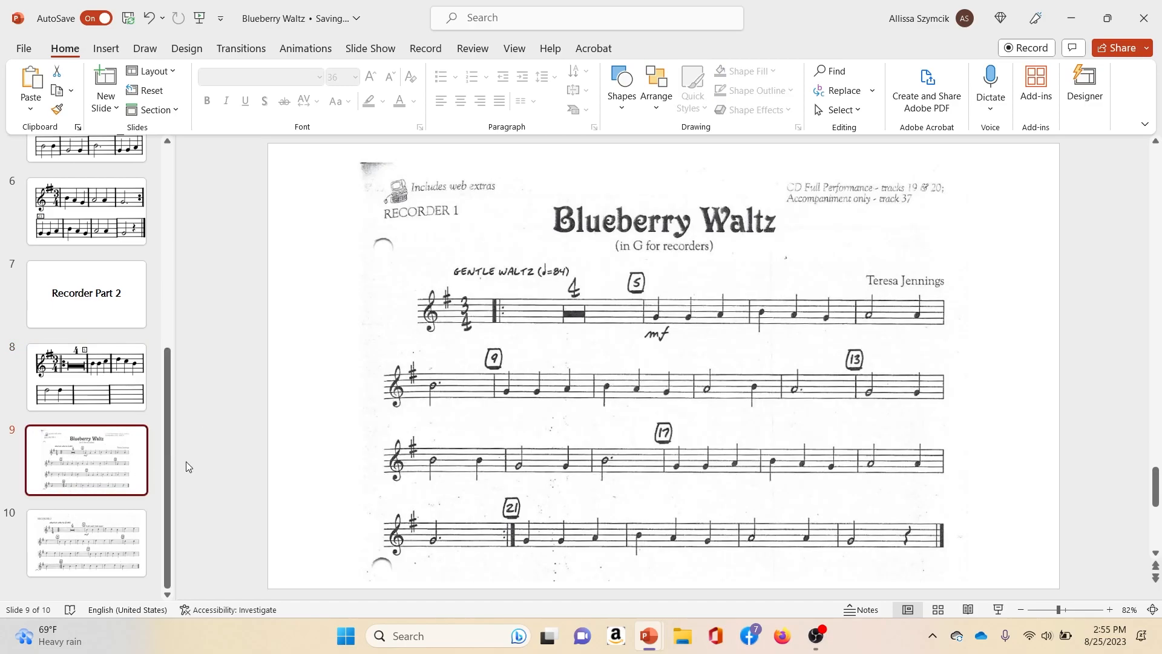
pyautogui.click(78, 528)
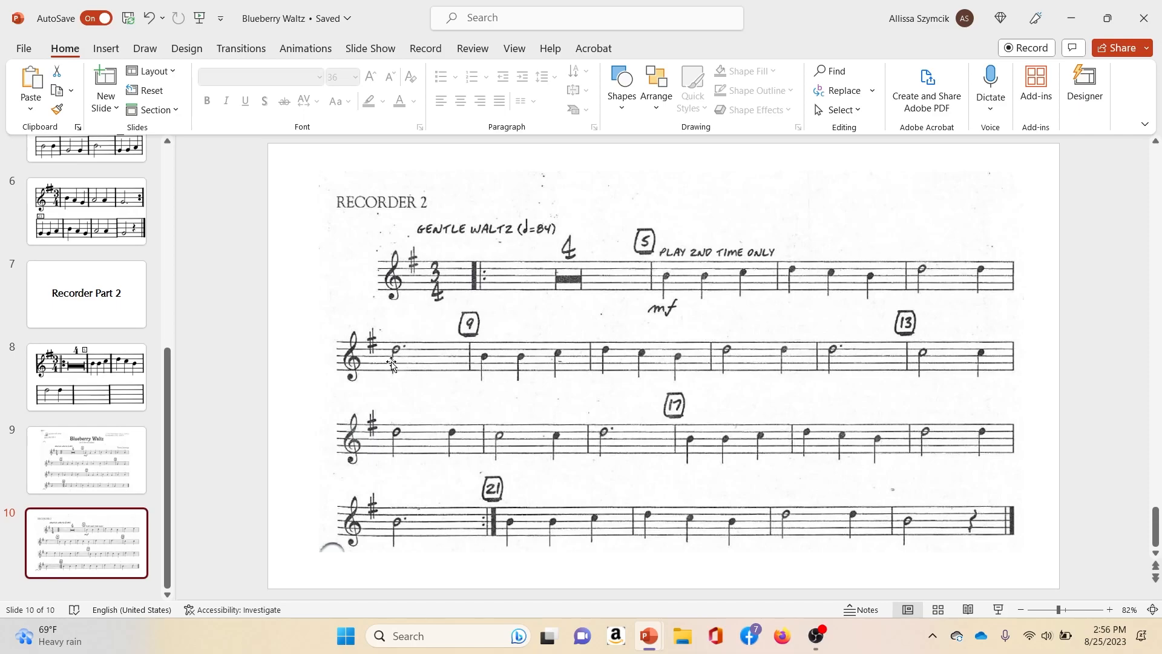
pyautogui.click(94, 401)
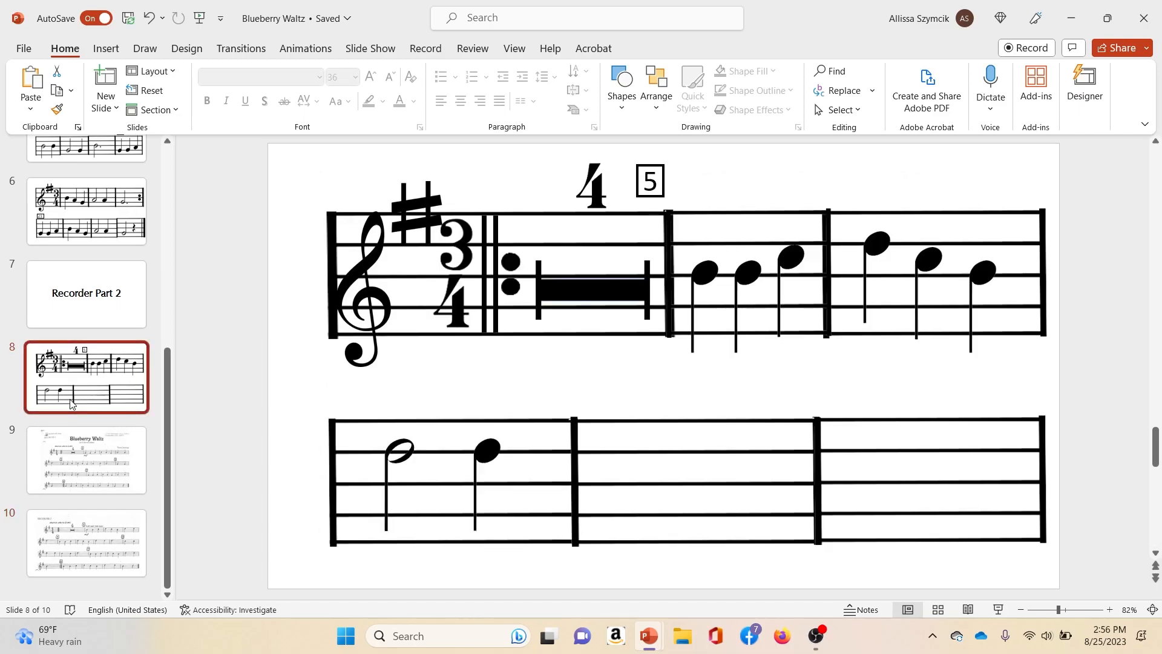
pyautogui.click(400, 448)
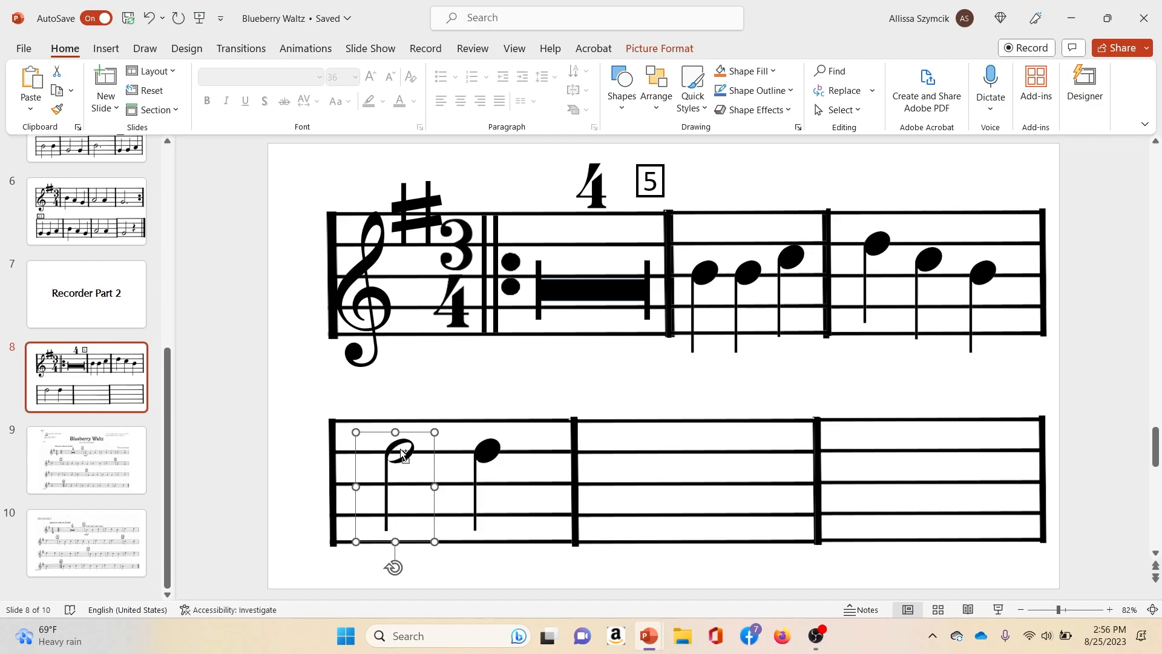
pyautogui.hotkey('ctrl', 'v')
pyautogui.moveTo(409, 465); pyautogui.dragTo(640, 464)
pyautogui.click(554, 406)
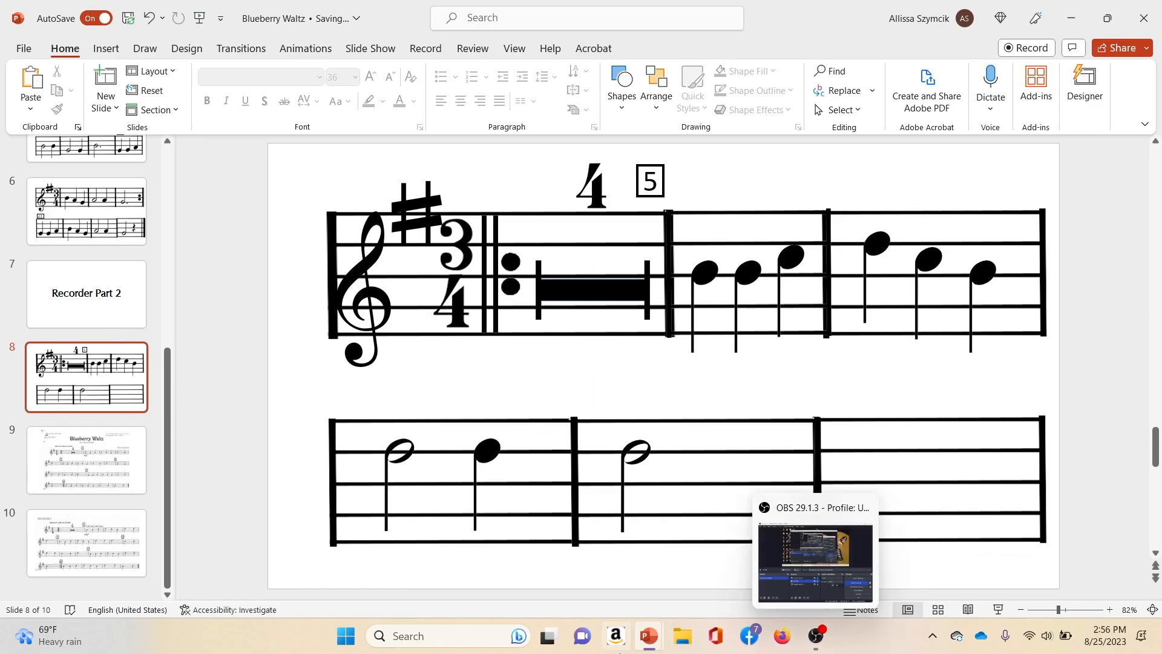
# Switch to the PowerPoint as a Music Notation System presentation and open slide 42 with numbers, commas, dots, dashes and articulations
pyautogui.moveTo(648, 635)
pyautogui.click(731, 563)
pyautogui.click(52, 332)
pyautogui.scroll(8, 91, 342)
pyautogui.scroll(10, 97, 345)
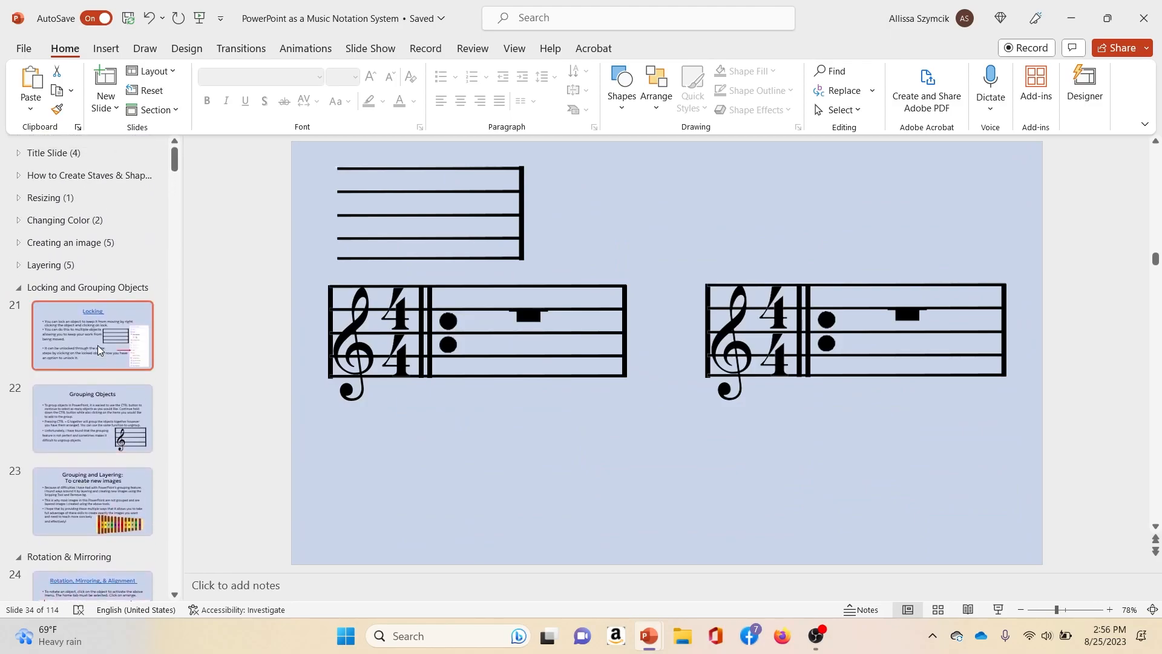
pyautogui.scroll(-10, 97, 345)
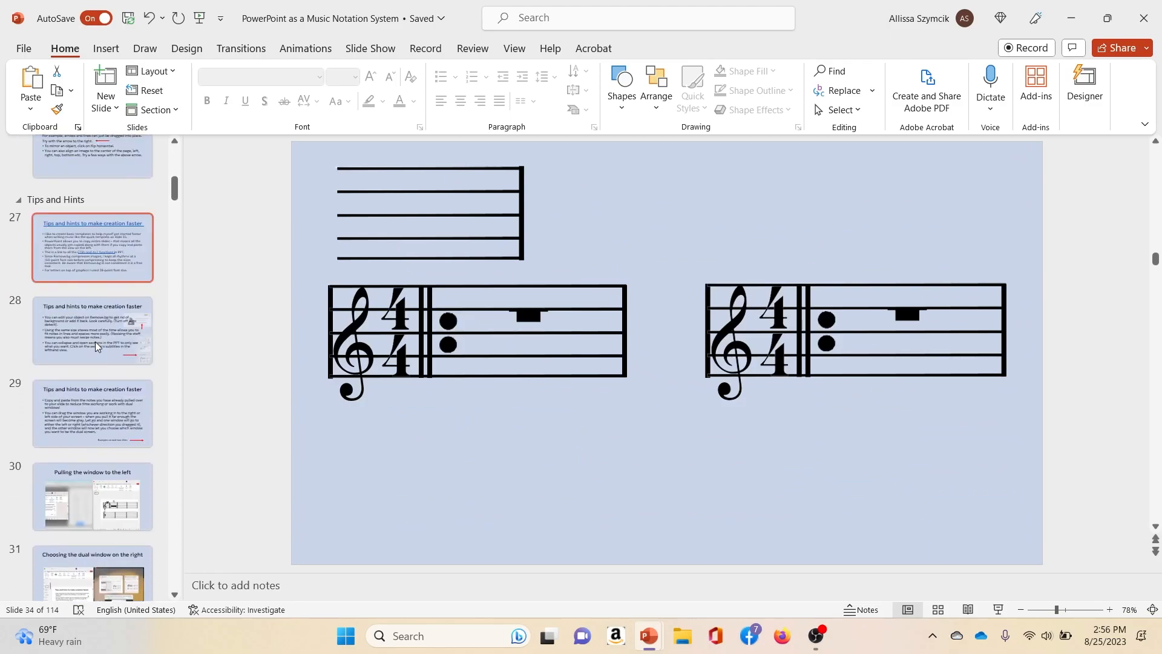
pyautogui.scroll(-10, 95, 342)
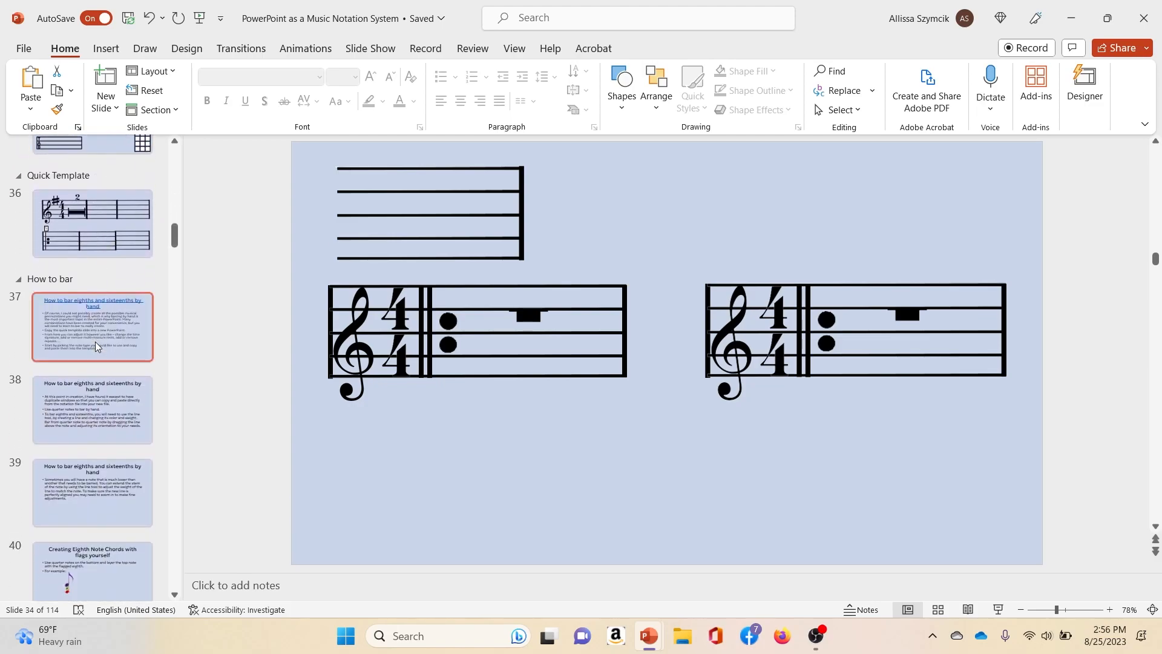
pyautogui.scroll(-2, 92, 337)
pyautogui.click(92, 382)
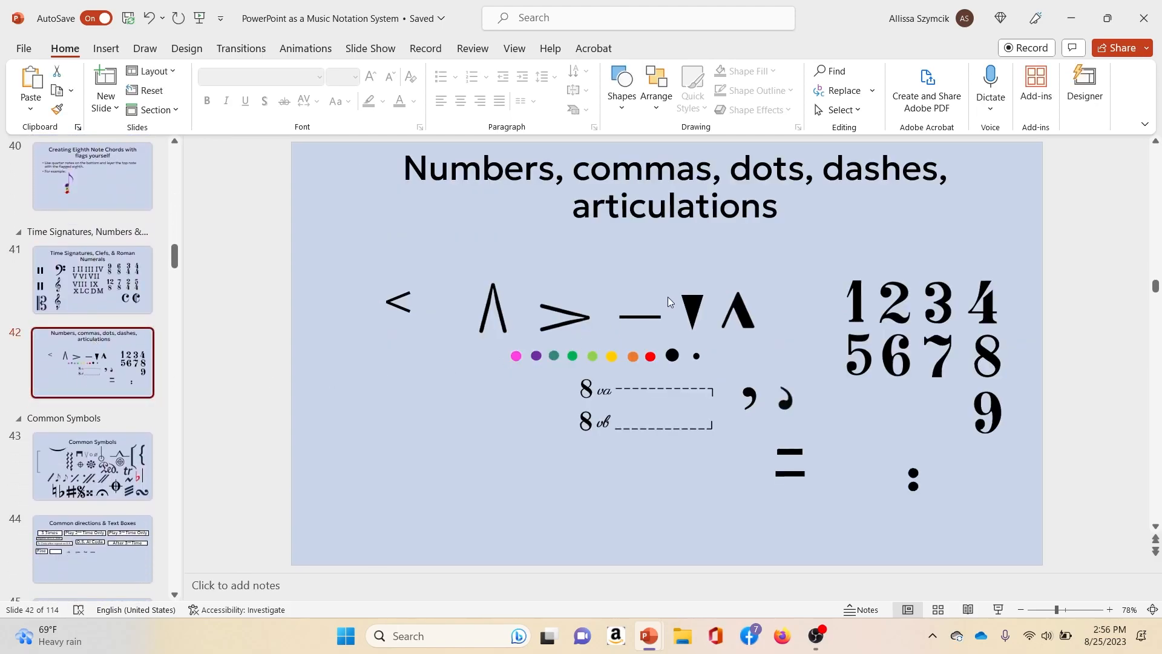
# Copy the small black dot to slide 8 of Blueberry Waltz and place it just after the half note in the lower stave's second measure
pyautogui.click(694, 358)
pyautogui.moveTo(632, 637)
pyautogui.click(608, 548)
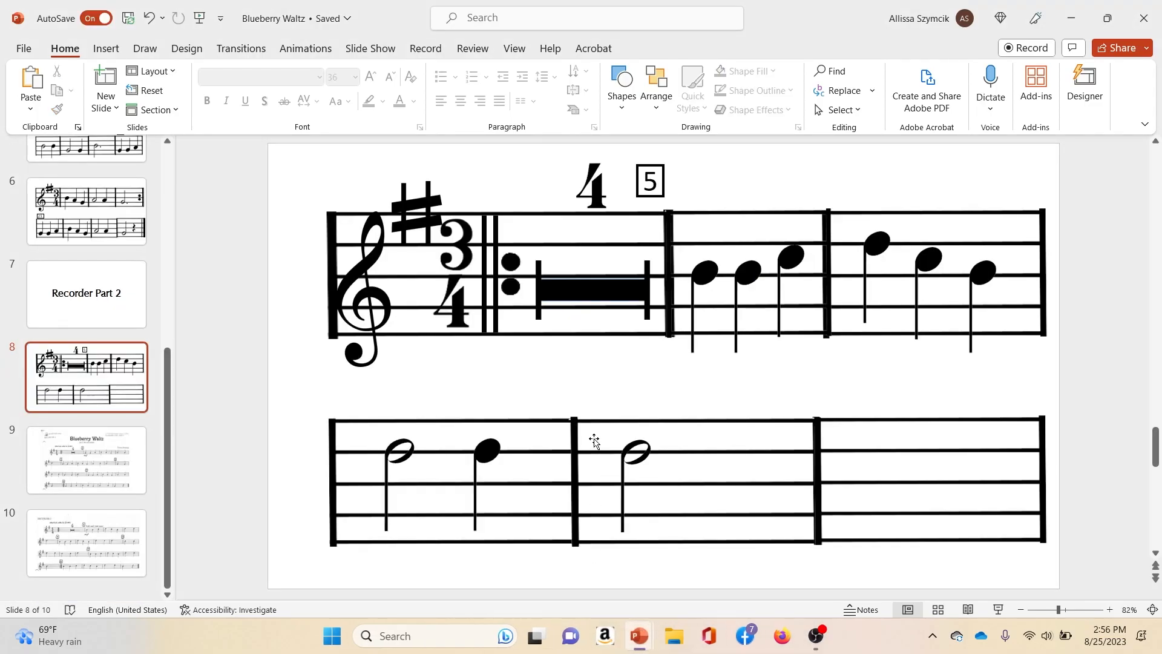
pyautogui.hotkey('ctrl', 'v')
pyautogui.moveTo(696, 400); pyautogui.dragTo(662, 498)
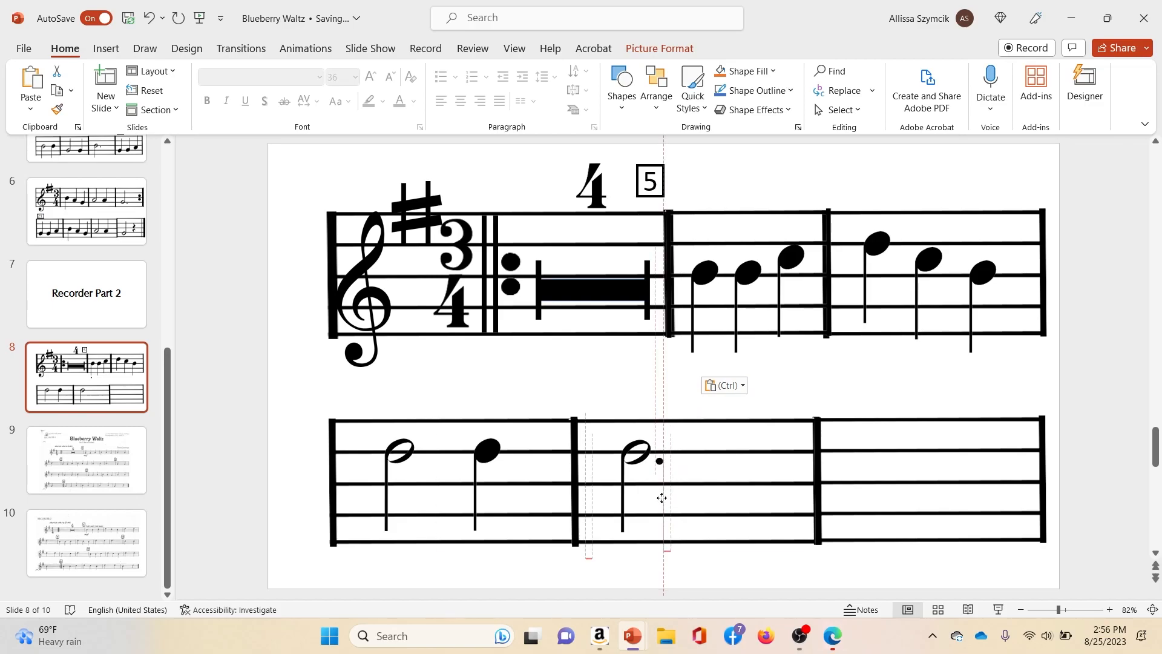
pyautogui.click(734, 395)
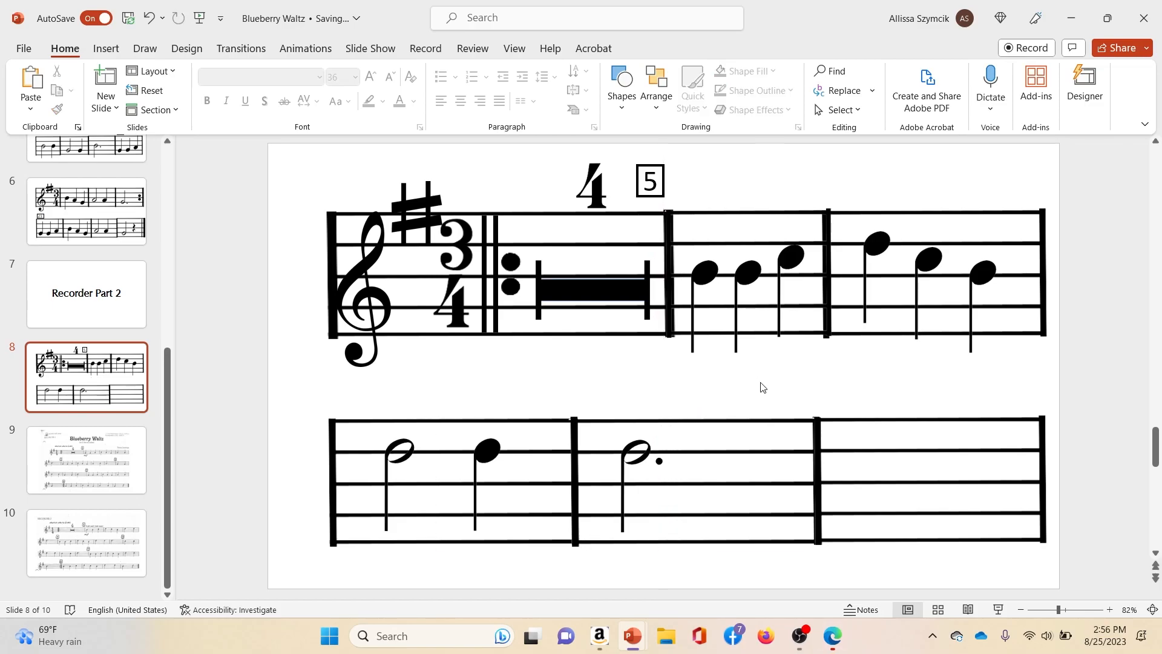
# After checking the slide 10 scan, copy the stave and three quarter notes of measure 5 on slide 8
pyautogui.click(100, 539)
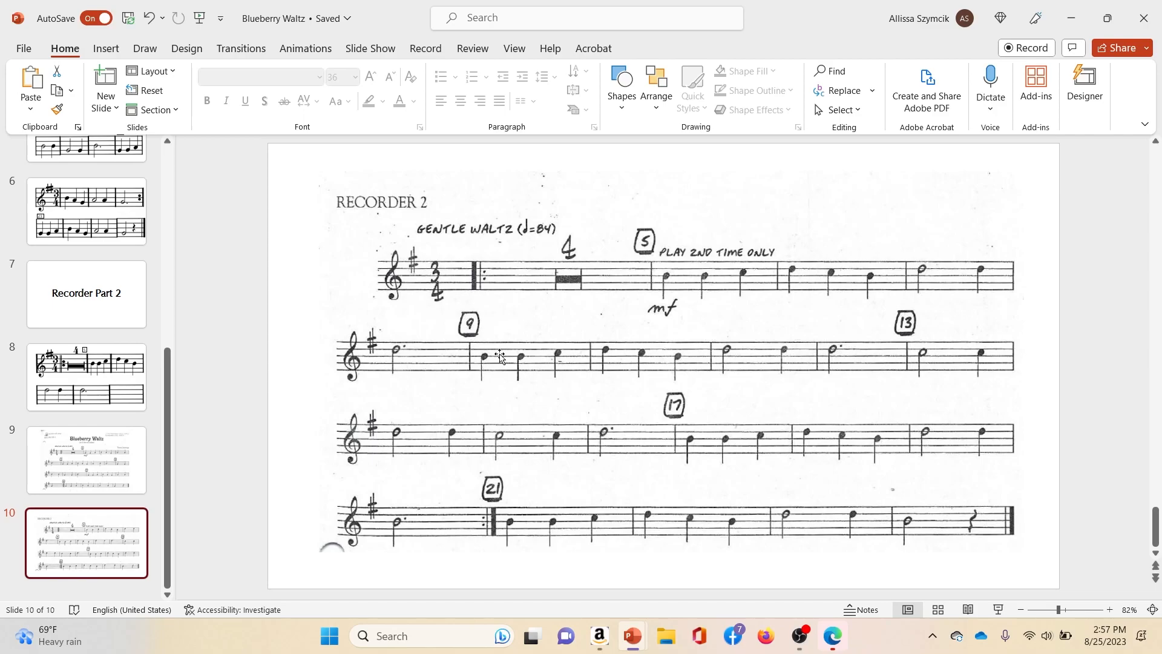
pyautogui.click(113, 399)
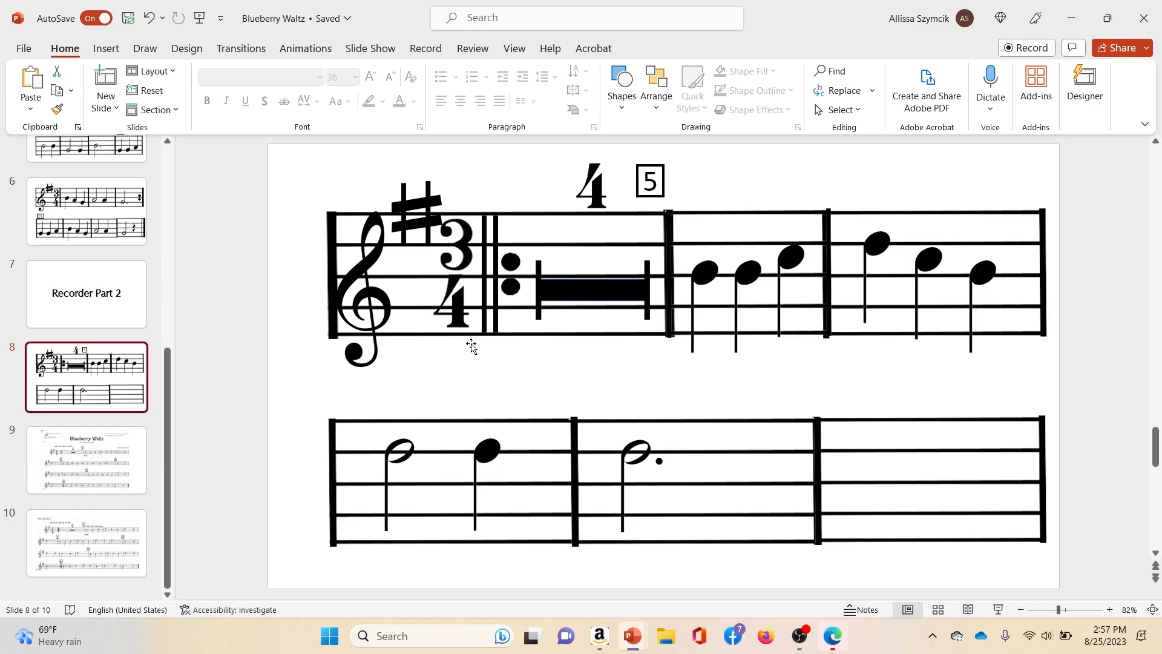
pyautogui.click(85, 526)
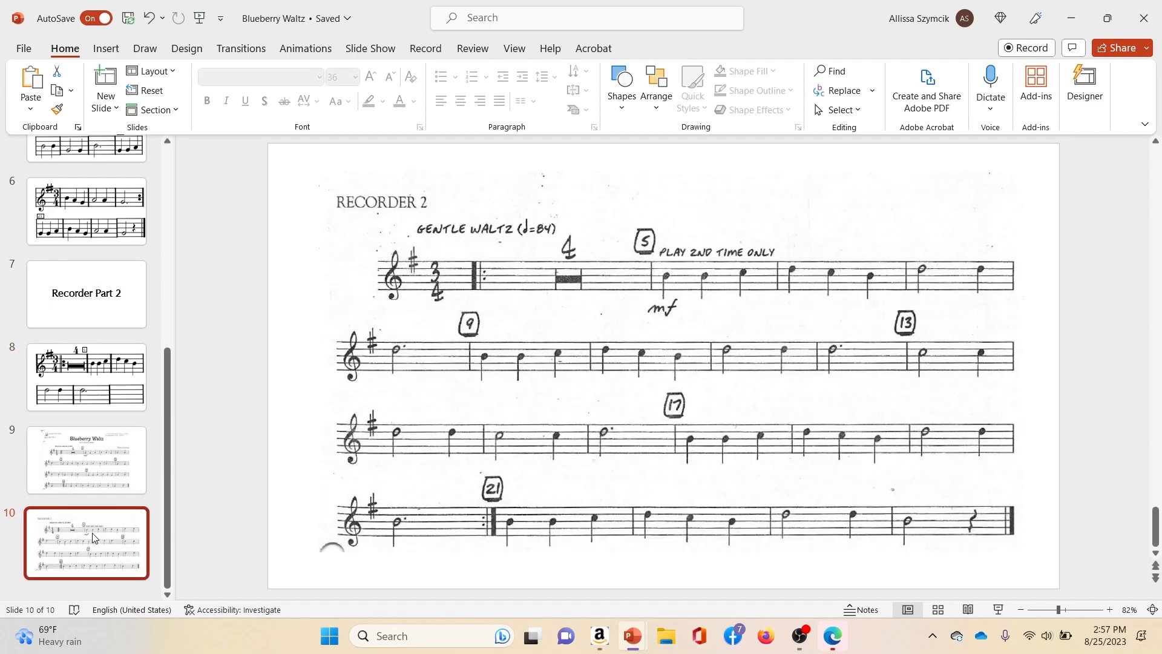
pyautogui.click(139, 362)
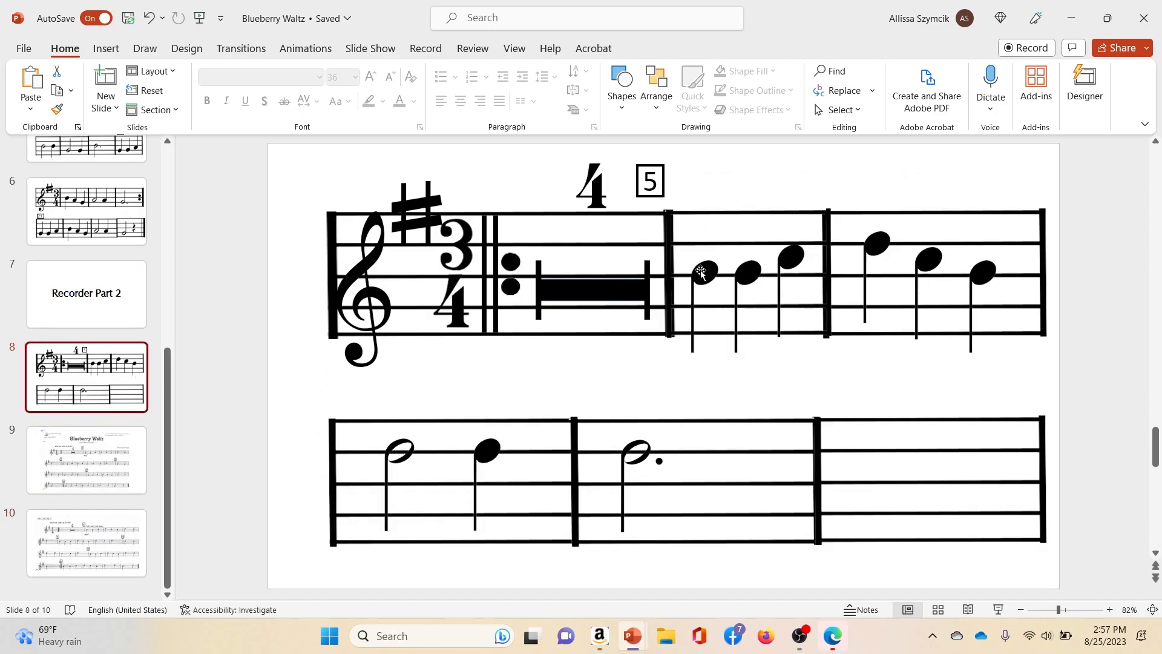
pyautogui.click(701, 272)
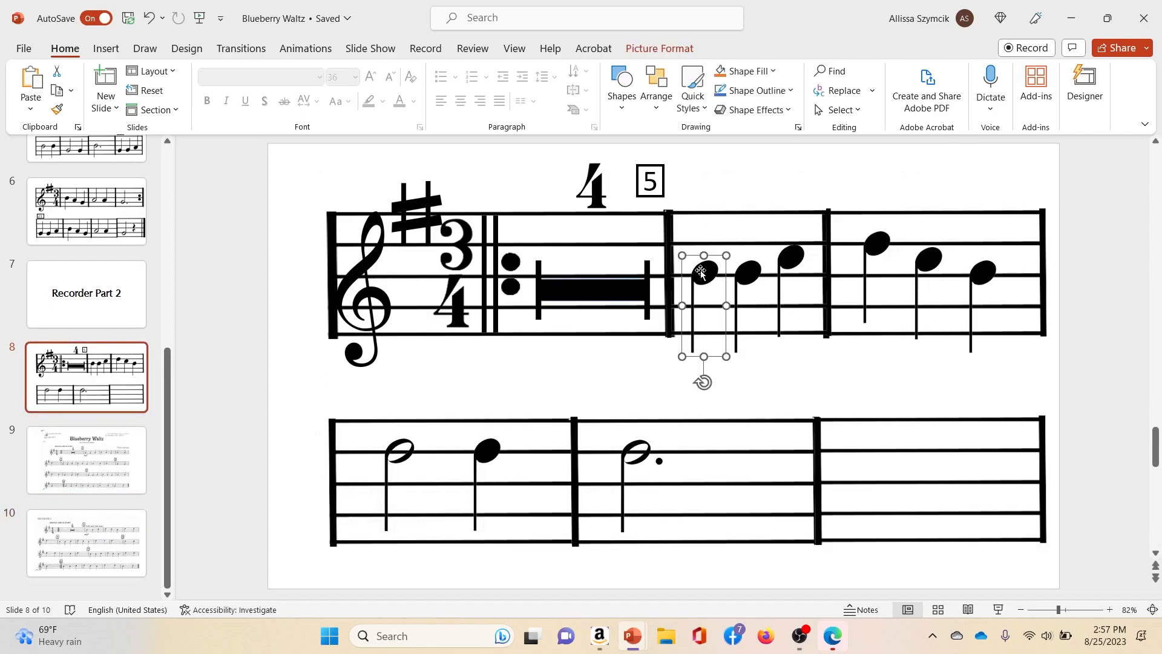
pyautogui.keyDown('ctrl'); pyautogui.click(704, 267); pyautogui.keyUp('ctrl')
pyautogui.keyDown('ctrl'); pyautogui.click(704, 267); pyautogui.keyUp('ctrl')
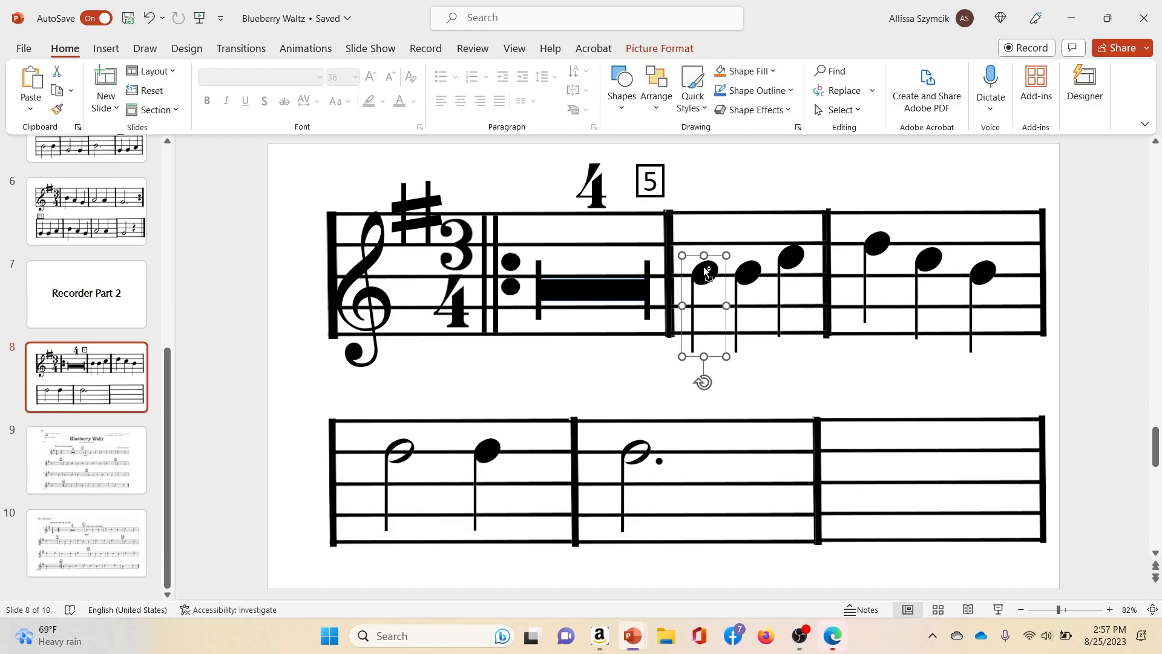
pyautogui.keyDown('ctrl'); pyautogui.click(745, 274); pyautogui.keyUp('ctrl')
pyautogui.keyDown('ctrl'); pyautogui.click(793, 259); pyautogui.keyUp('ctrl')
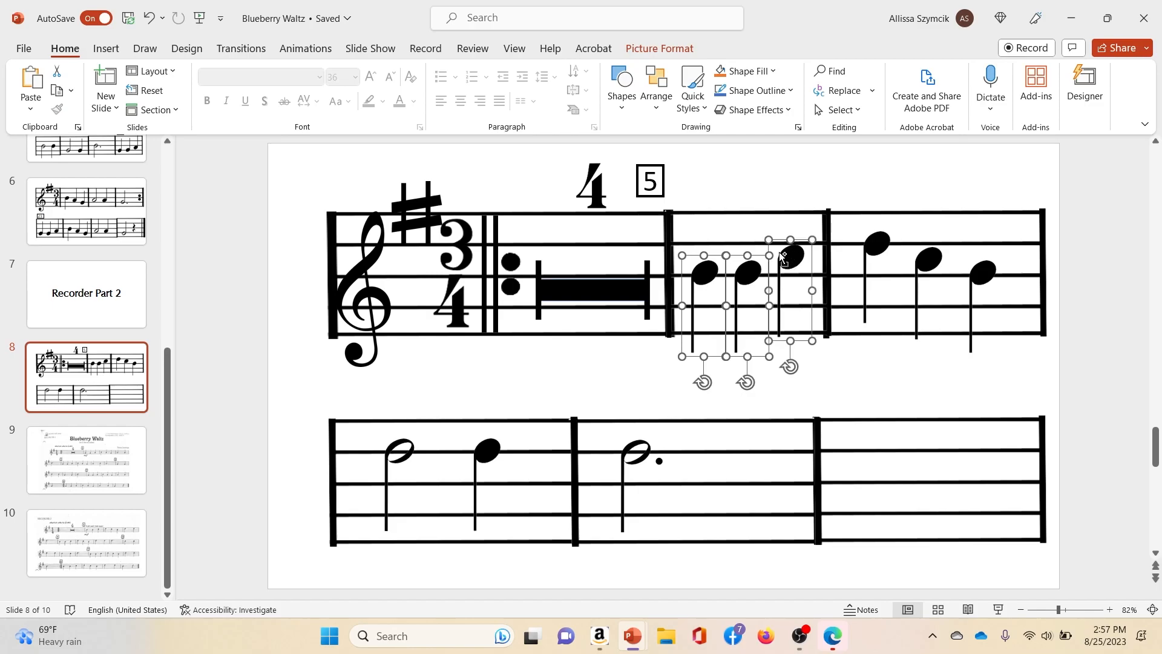
pyautogui.keyDown('ctrl'); pyautogui.click(736, 221); pyautogui.keyUp('ctrl')
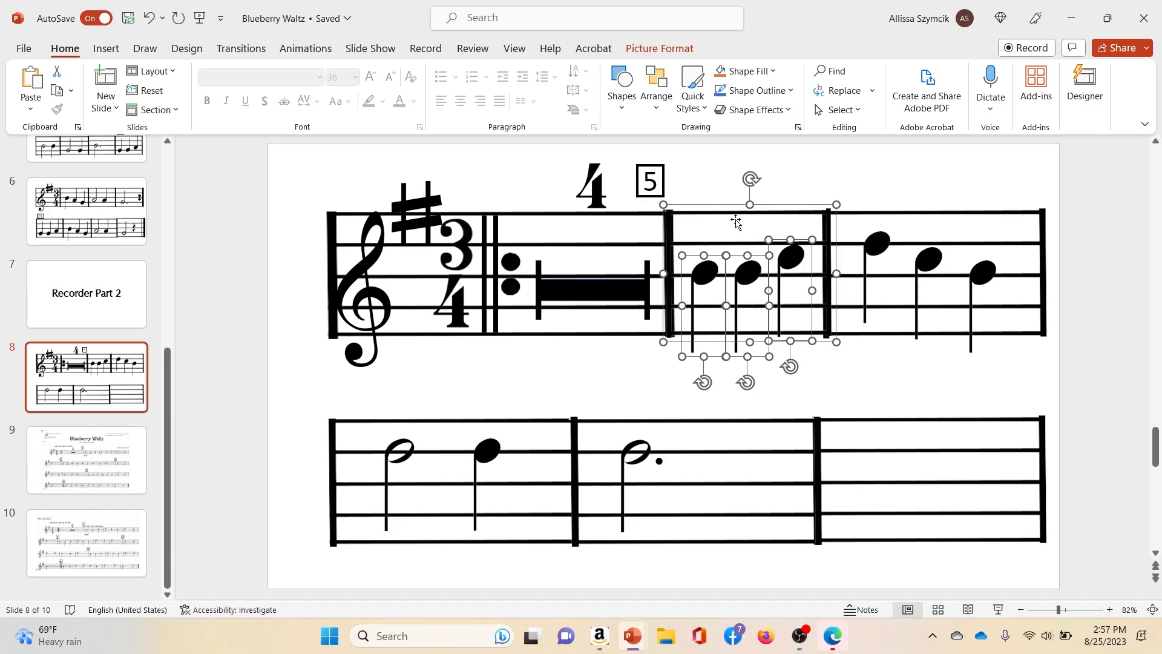
# Replace the lower stave's empty third measure with the copied measure 5 and its three quarter notes
pyautogui.click(904, 458)
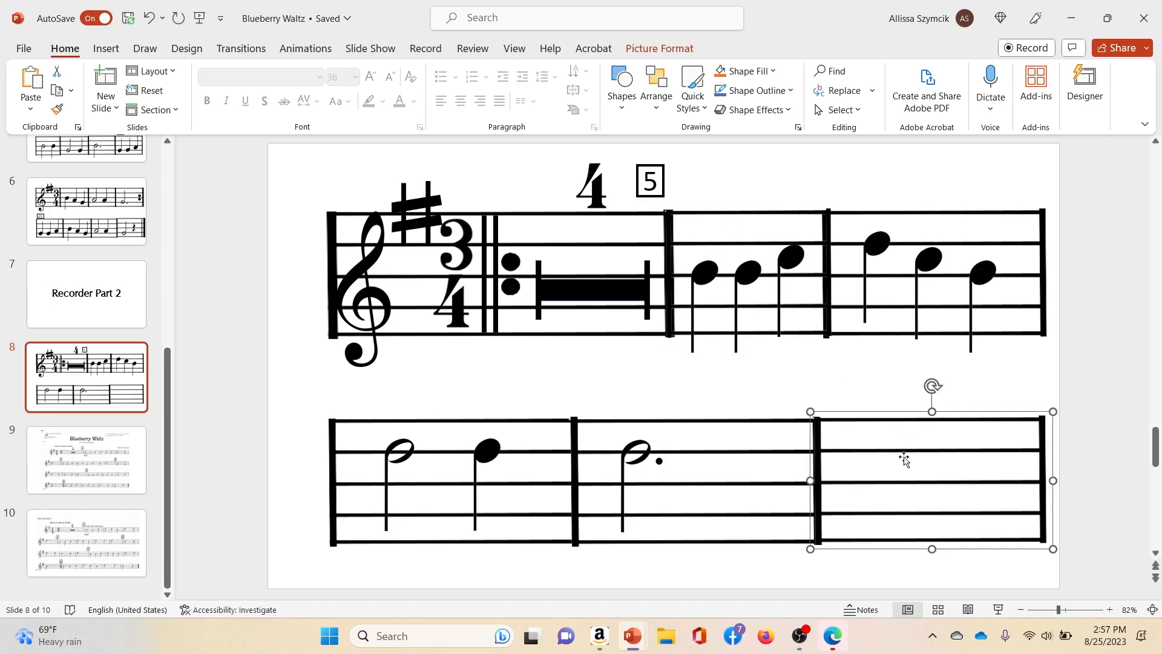
pyautogui.press('Delete')
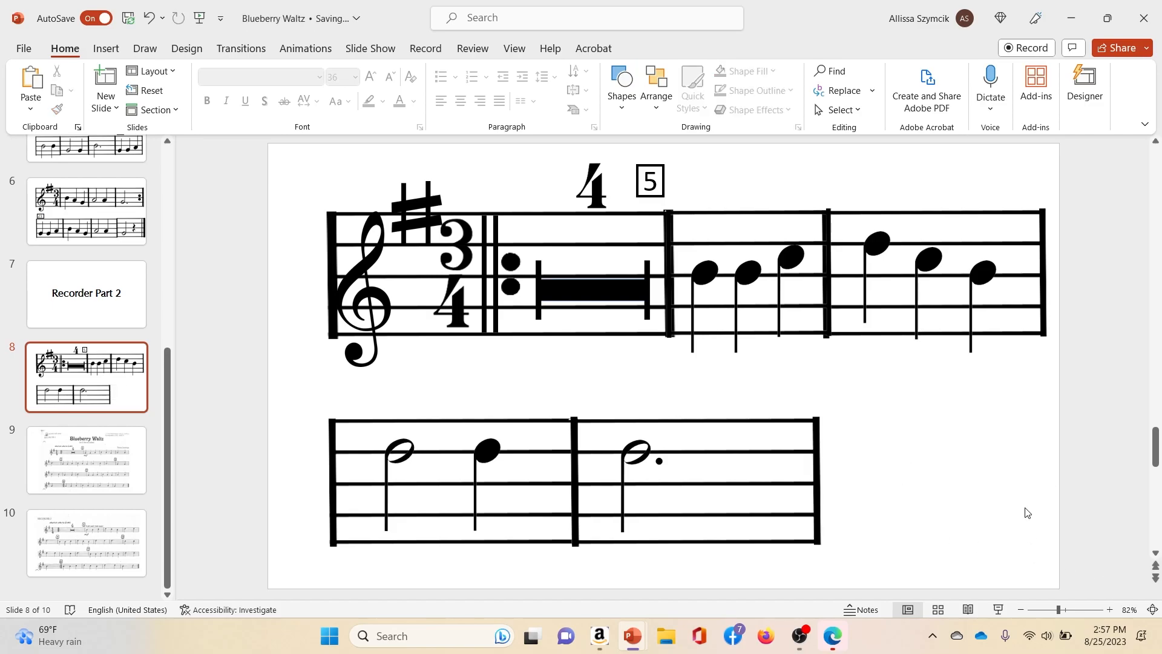
pyautogui.hotkey('ctrl', 'v')
pyautogui.moveTo(742, 220); pyautogui.dragTo(950, 425)
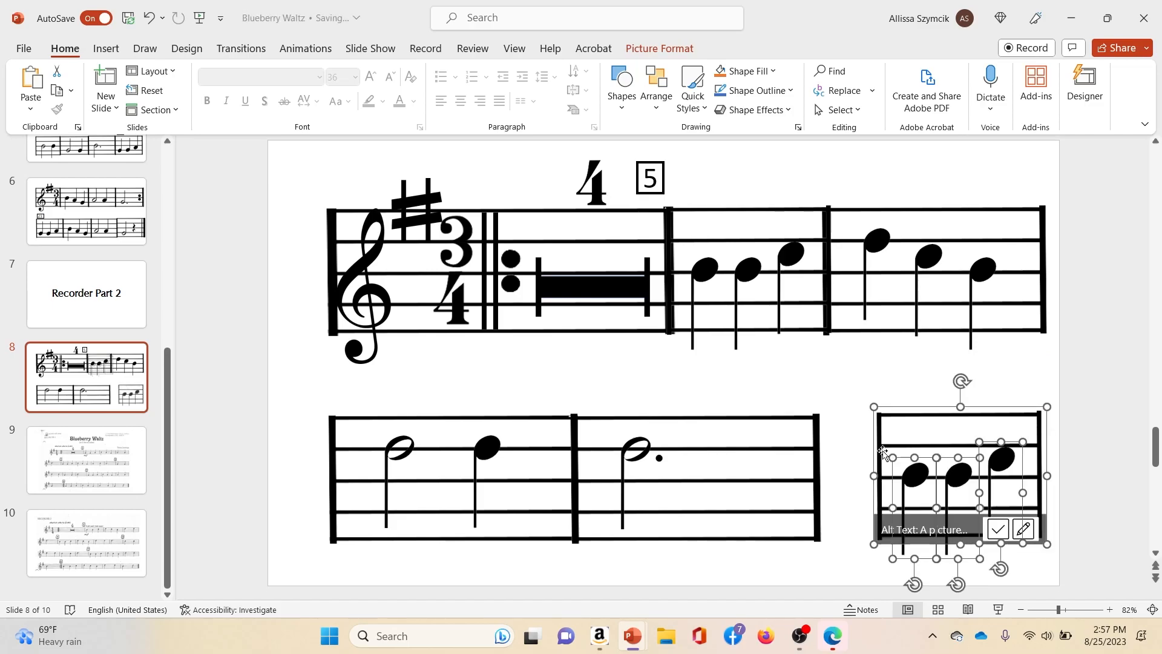
# Widen the pasted measure's stave picture until it meets the bar line of the lower stave's second measure
pyautogui.click(869, 449)
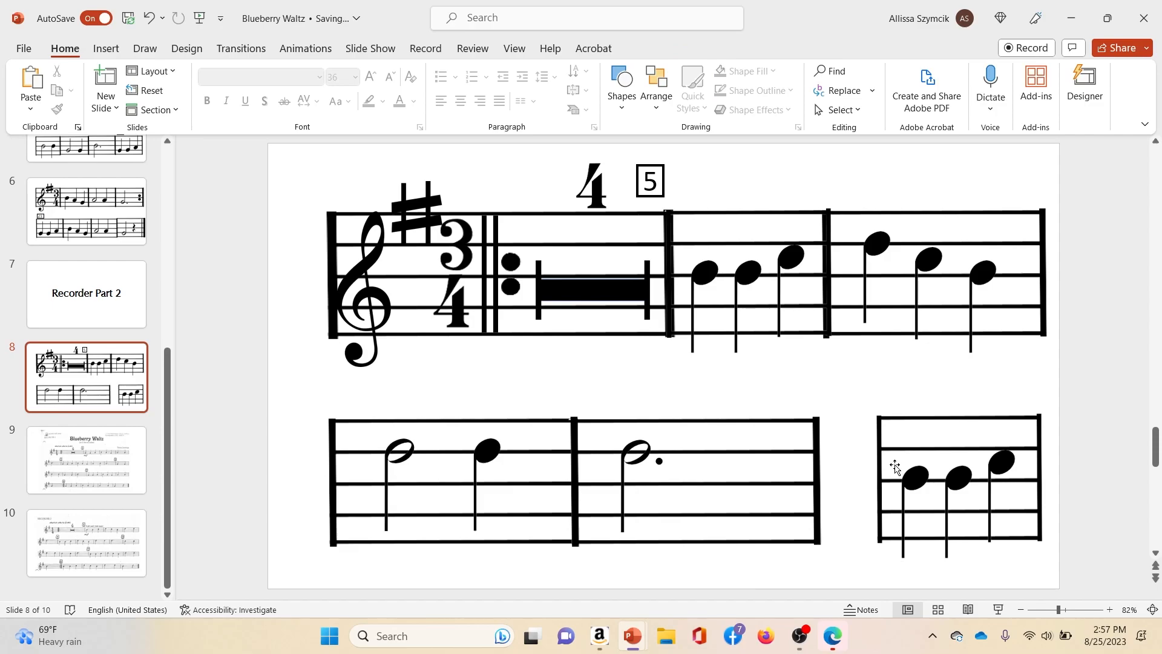
pyautogui.click(880, 458)
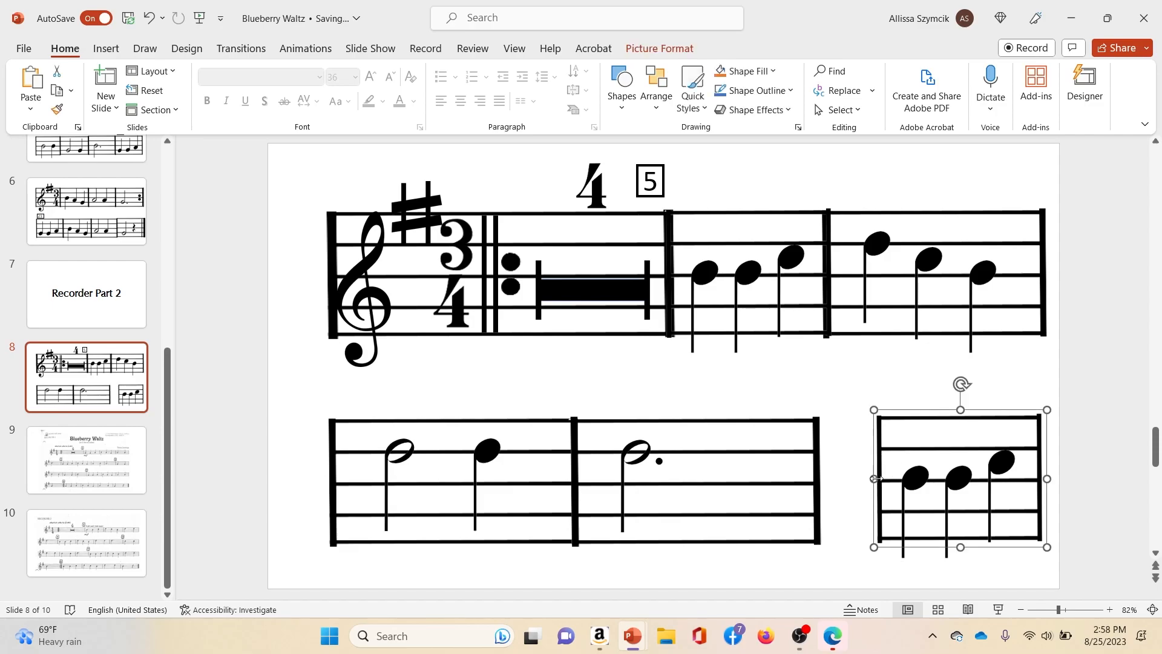
pyautogui.moveTo(873, 478); pyautogui.dragTo(812, 488)
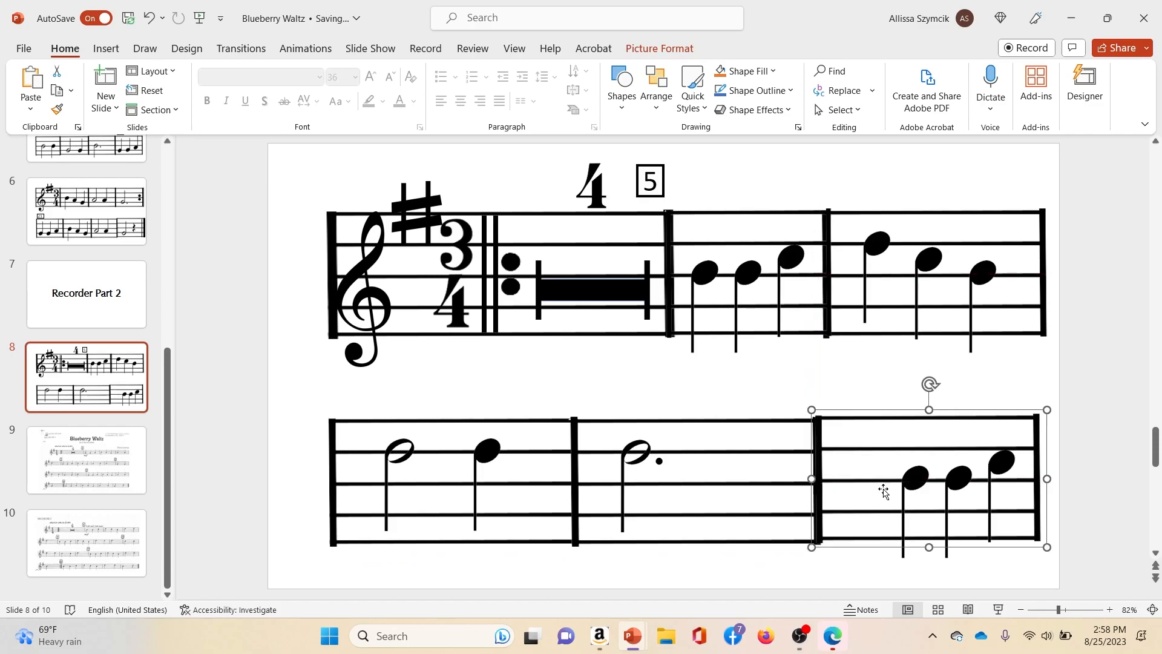
# Spread the three quarter notes evenly across the lower stave's third measure and nudge its stave picture to line up with the second measure
pyautogui.moveTo(904, 483); pyautogui.dragTo(896, 483)
pyautogui.moveTo(878, 482); pyautogui.dragTo(868, 486)
pyautogui.moveTo(958, 478); pyautogui.dragTo(927, 485)
pyautogui.moveTo(999, 469); pyautogui.dragTo(983, 470)
pyautogui.click(1012, 386)
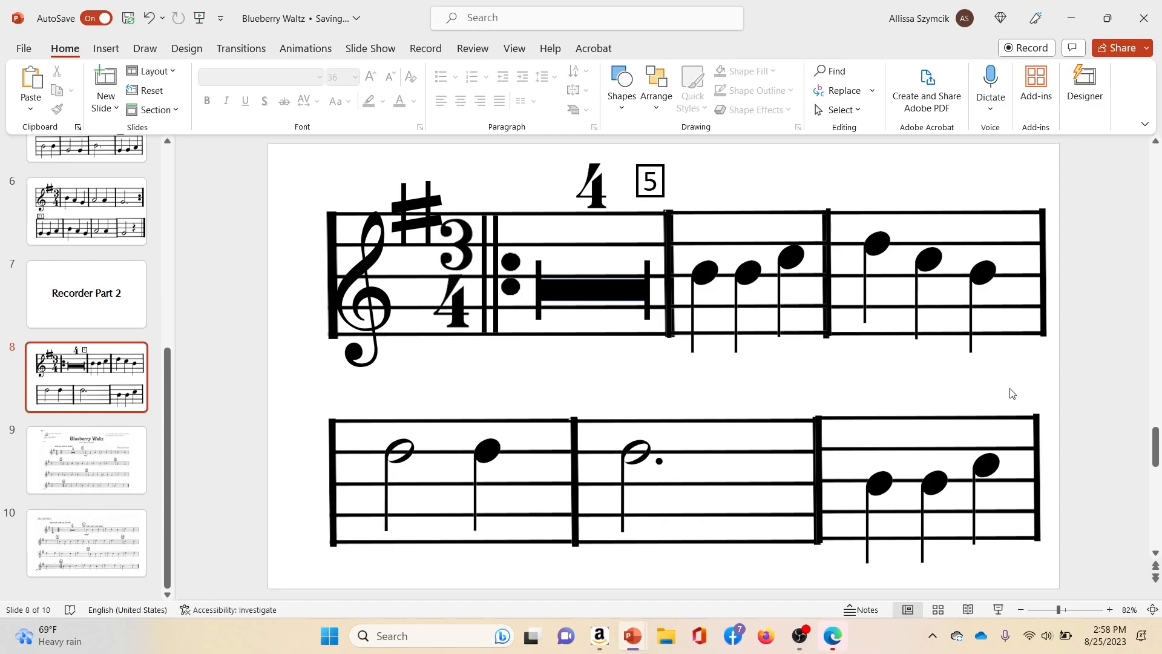
pyautogui.click(942, 424)
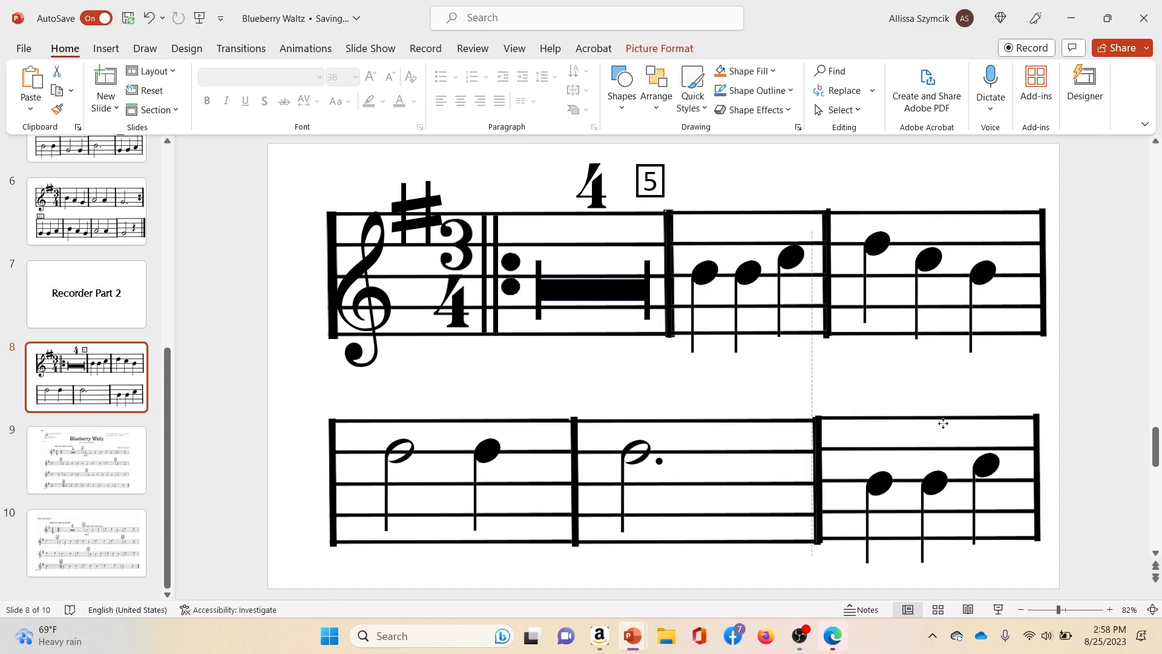
pyautogui.click(979, 389)
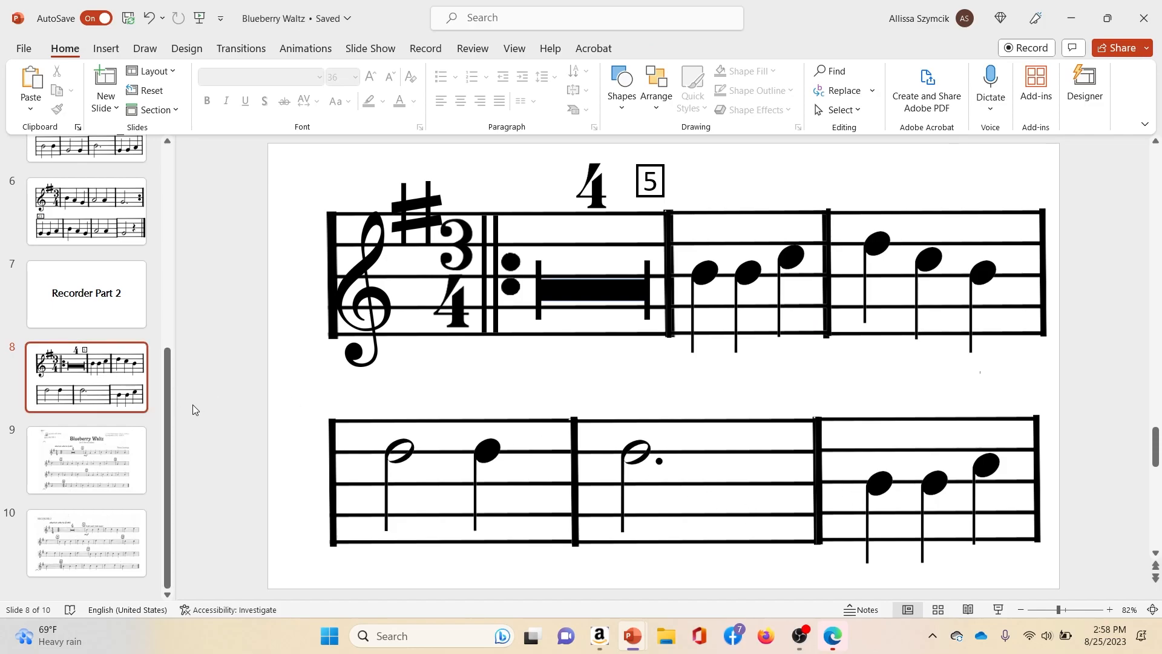
# Copy slide 8 and paste it as a new slide directly after it
pyautogui.click(127, 379)
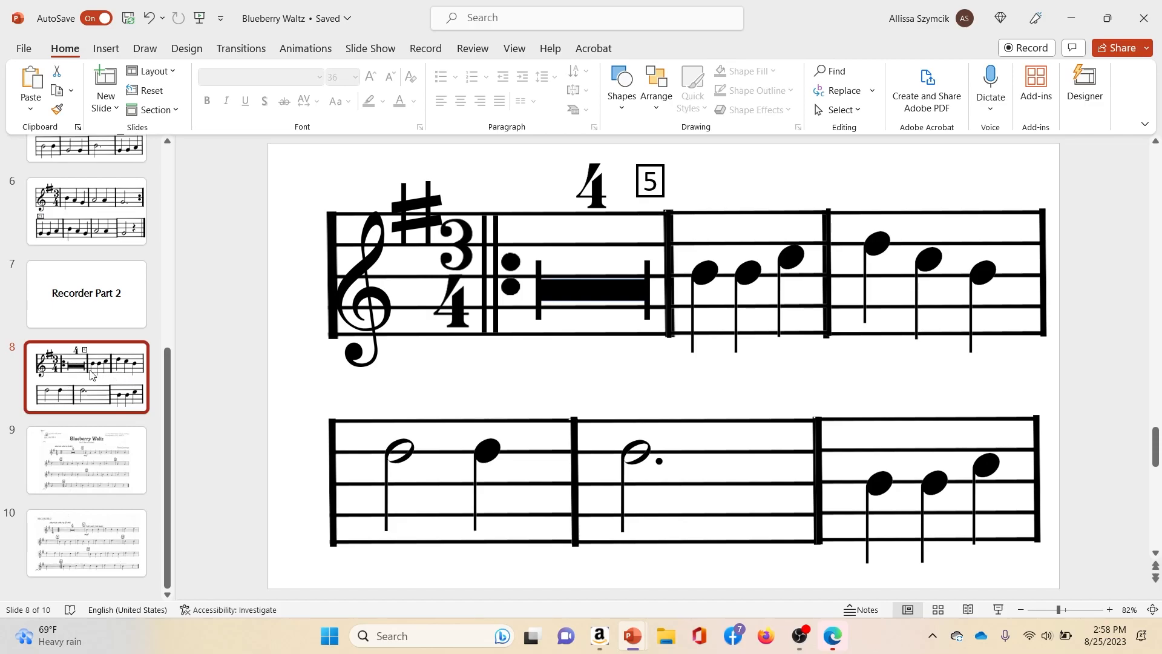
pyautogui.hotkey('ctrl', 'v')
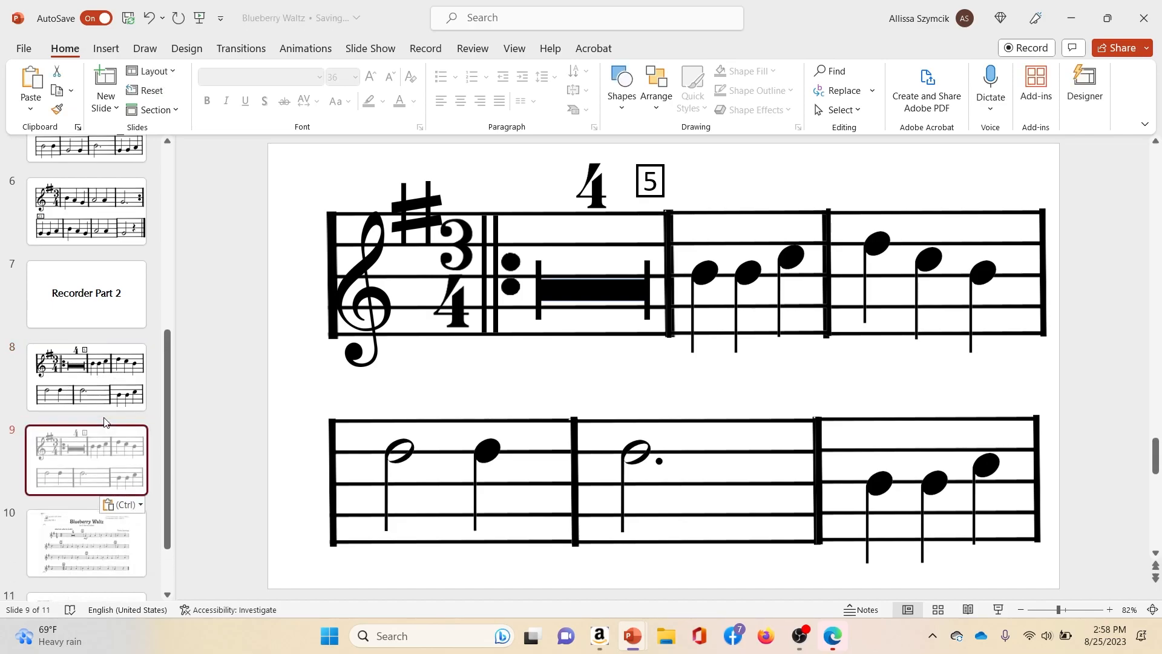
# Copy the boxed 5 on slide 9, place the copy above the lower stave's third measure, and change its number to 9
pyautogui.click(124, 393)
pyautogui.click(111, 447)
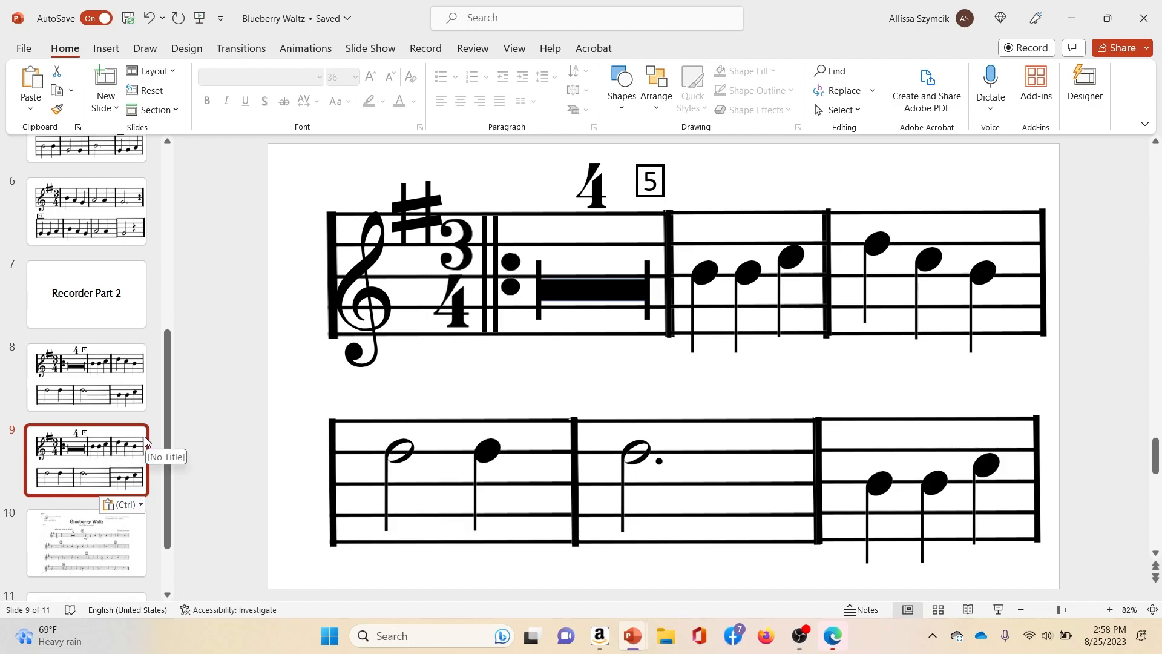
pyautogui.click(661, 169)
pyautogui.hotkey('ctrl', 'c')
pyautogui.hotkey('ctrl', 'v')
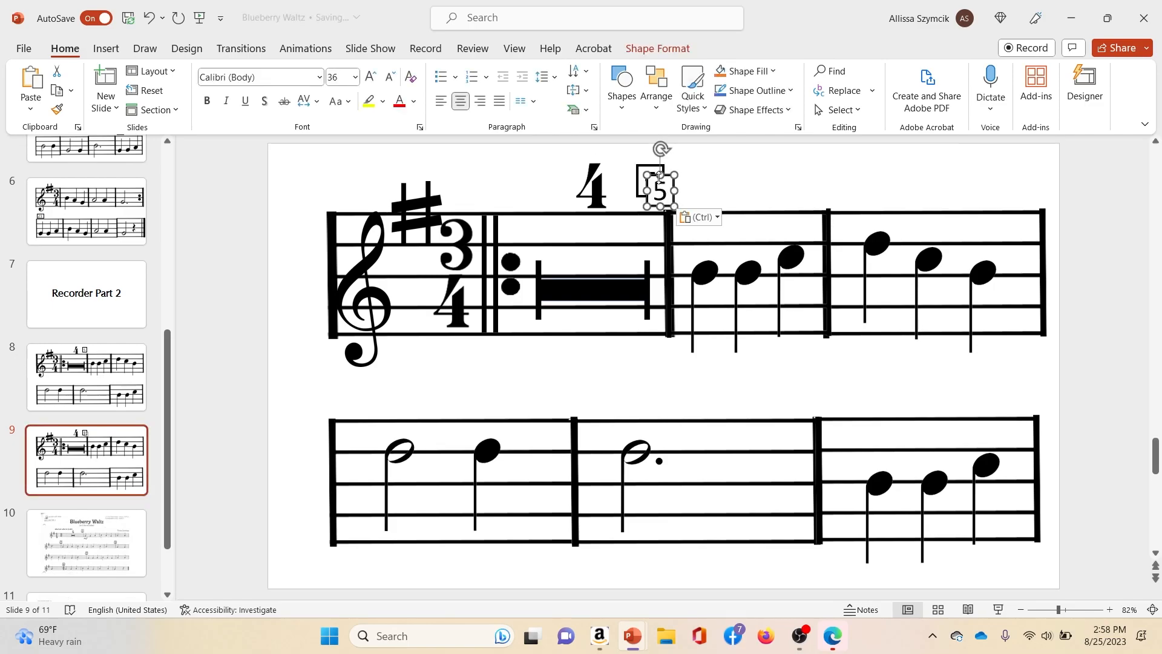
pyautogui.moveTo(665, 178); pyautogui.dragTo(844, 384)
pyautogui.write('9')
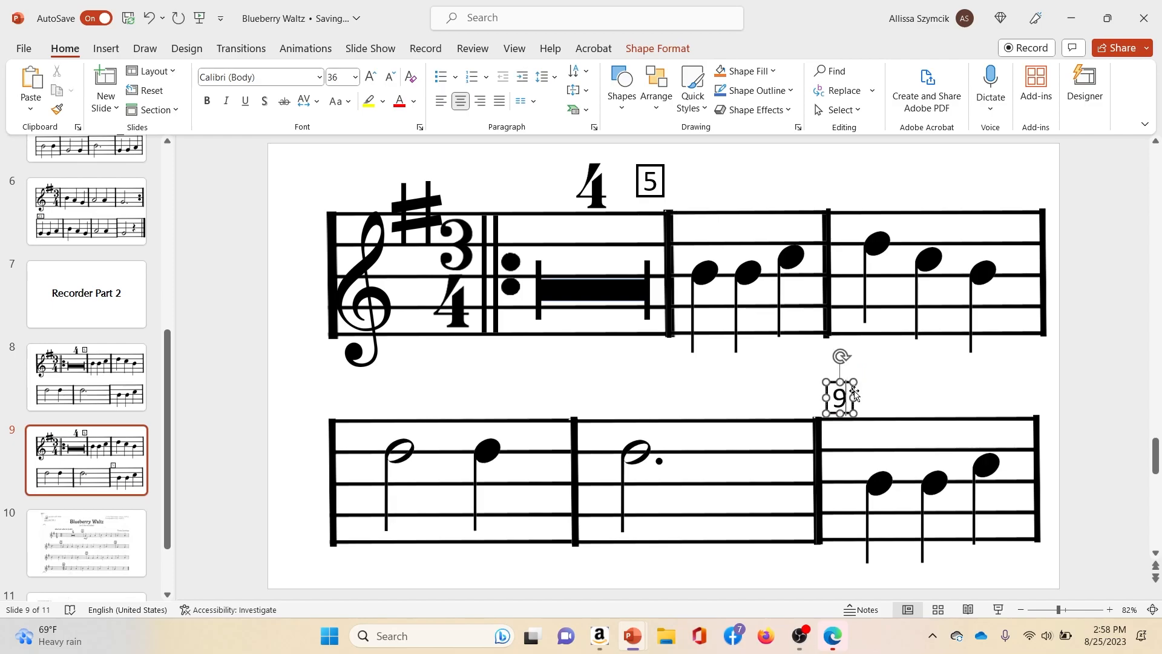
pyautogui.click(964, 400)
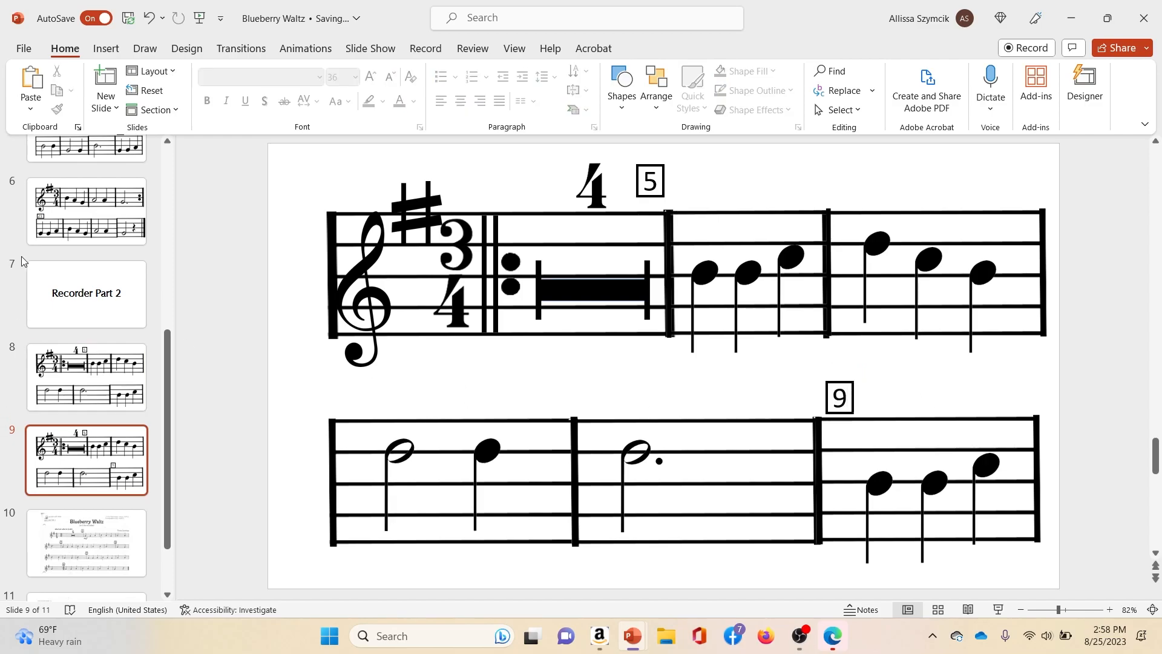
# Delete the first vertical line of the repeat sign beside the 3/4 time signature on slide 9
pyautogui.click(91, 477)
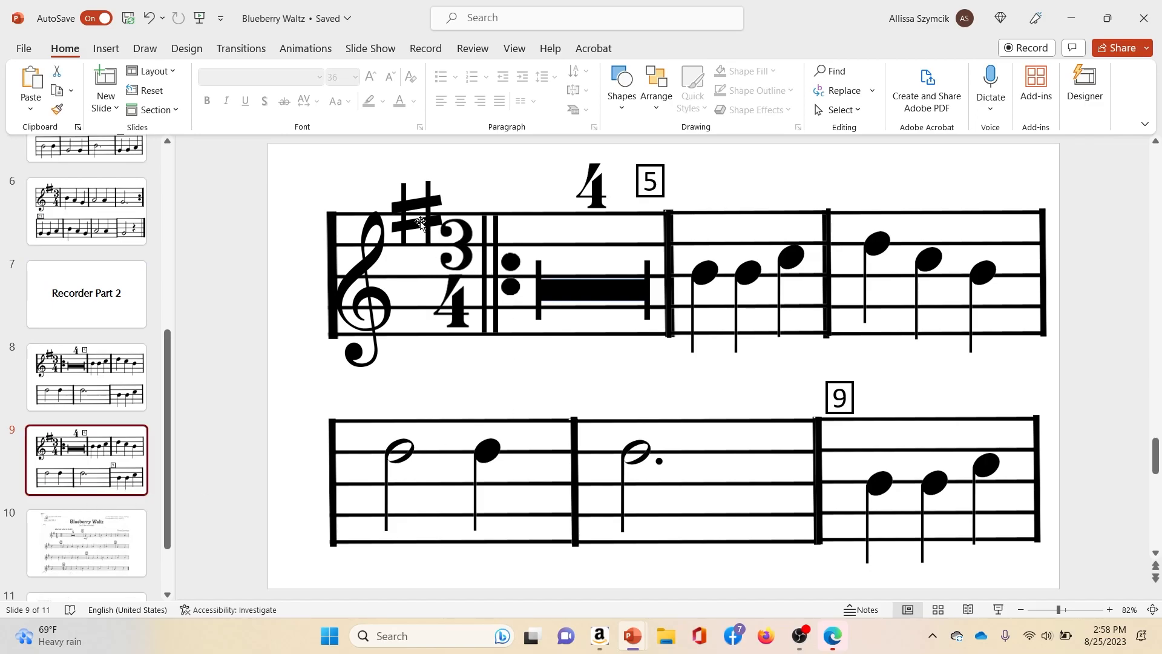
pyautogui.click(421, 217)
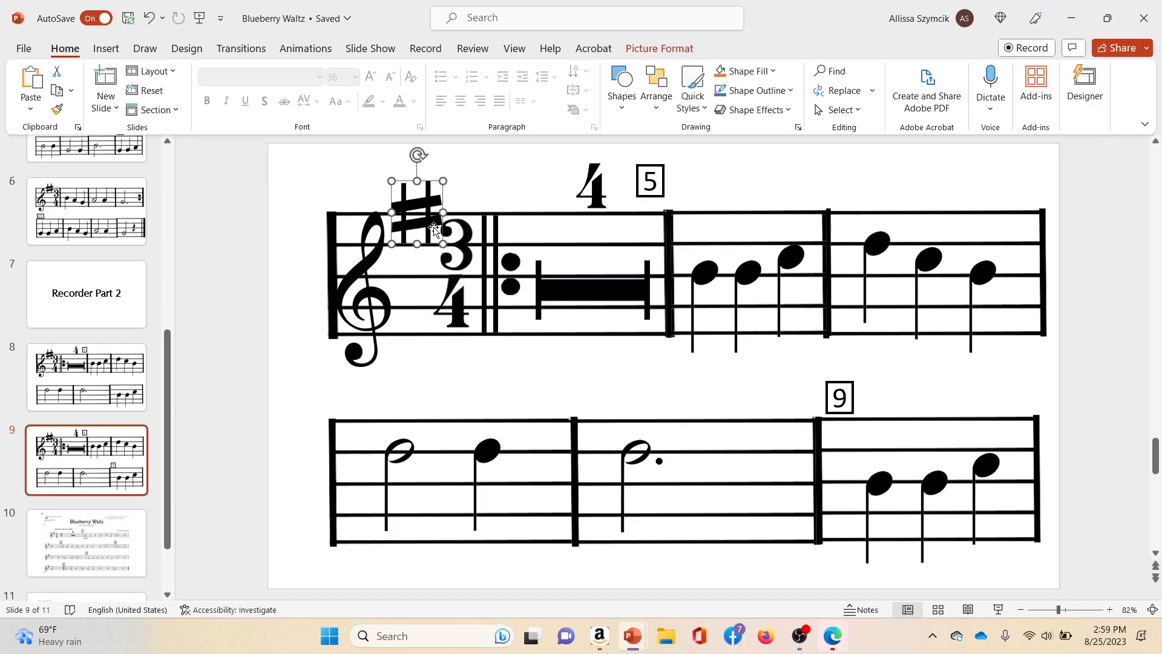
pyautogui.click(484, 245)
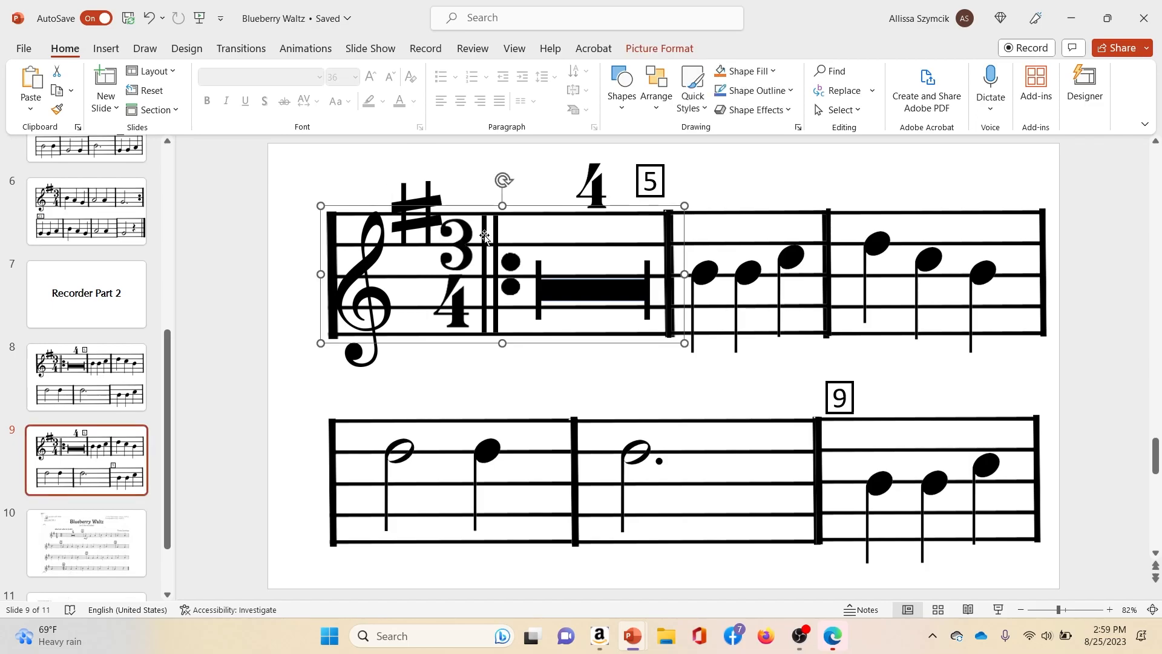
pyautogui.click(490, 241)
pyautogui.press('Delete')
pyautogui.click(504, 255)
pyautogui.press('Delete')
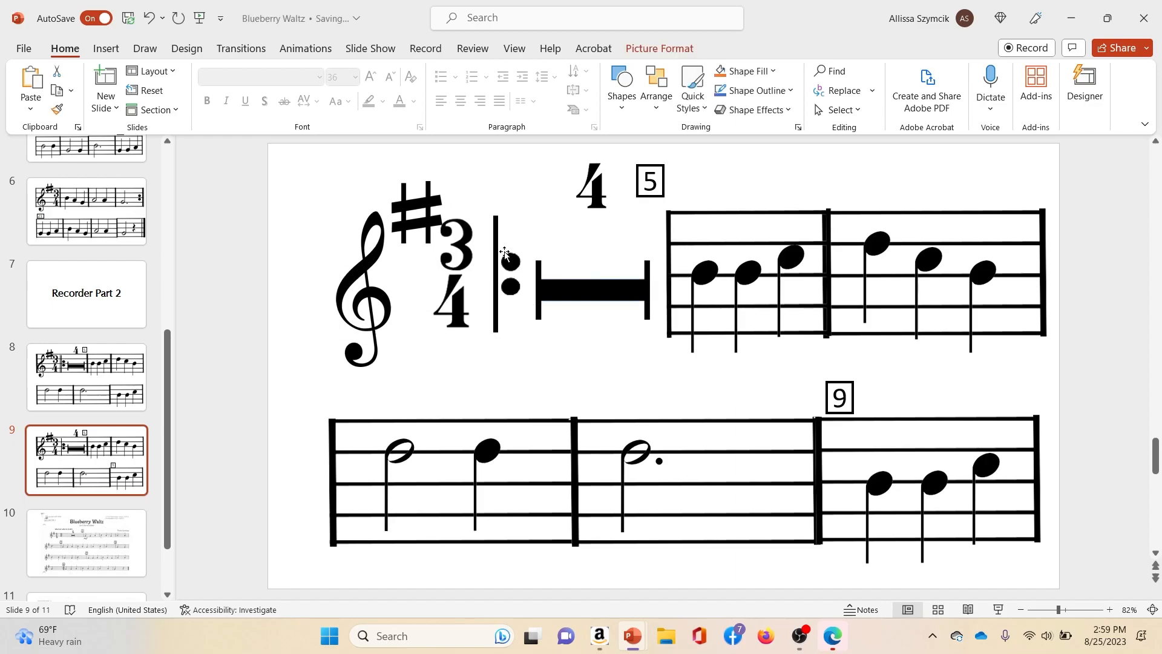
pyautogui.hotkey('ctrl', 'z')
# Delete the remaining repeat line, the repeat dots, the 4 and the multi-measure rest from the upper stave's first measure
pyautogui.click(496, 260)
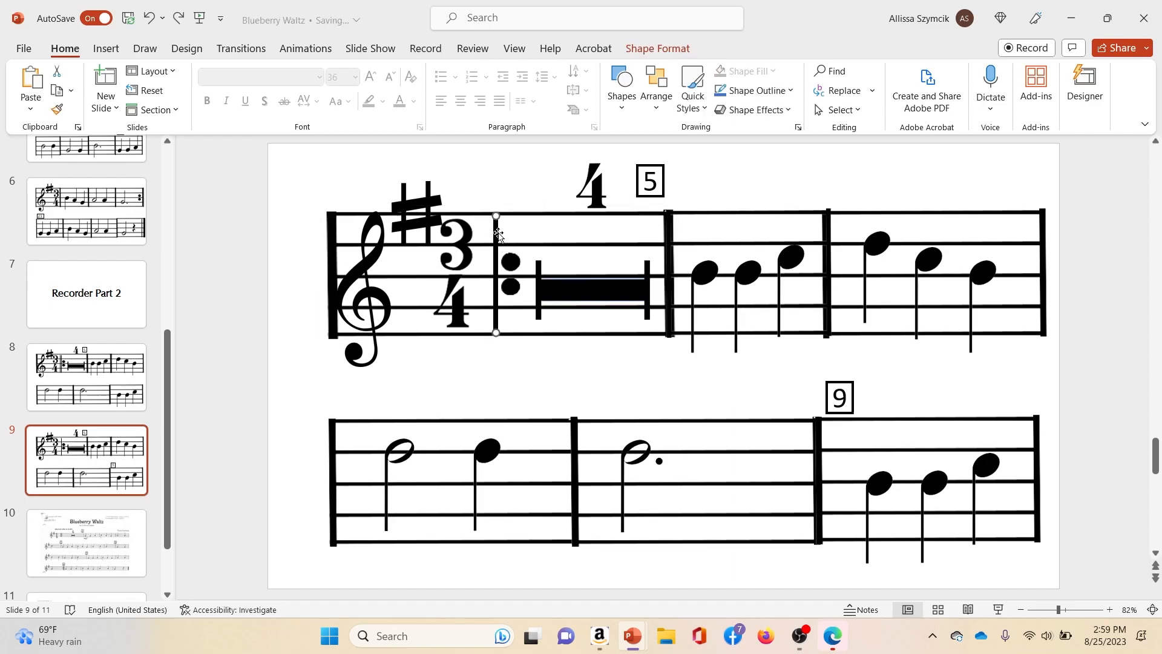
pyautogui.press('Delete')
pyautogui.click(506, 267)
pyautogui.press('Delete')
pyautogui.click(593, 182)
pyautogui.press('Delete')
pyautogui.click(575, 288)
pyautogui.press('Delete')
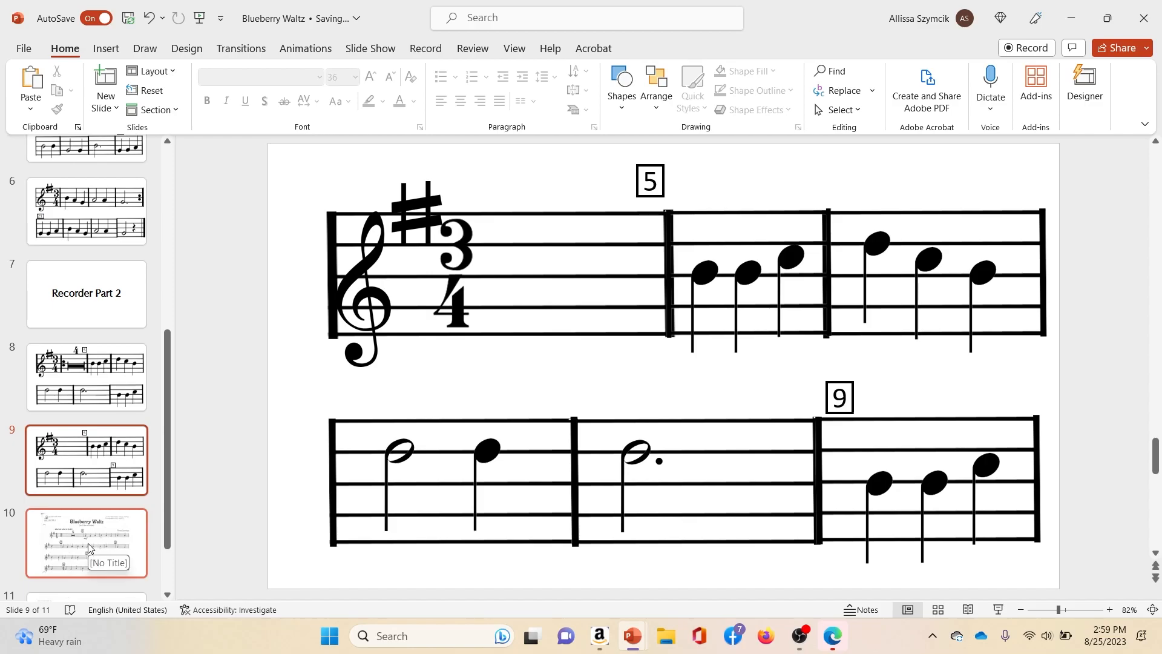
# Check the scanned Recorder 2 score and group the upper stave's last measure on slide 9 with its three quarter notes
pyautogui.scroll(-3, 88, 543)
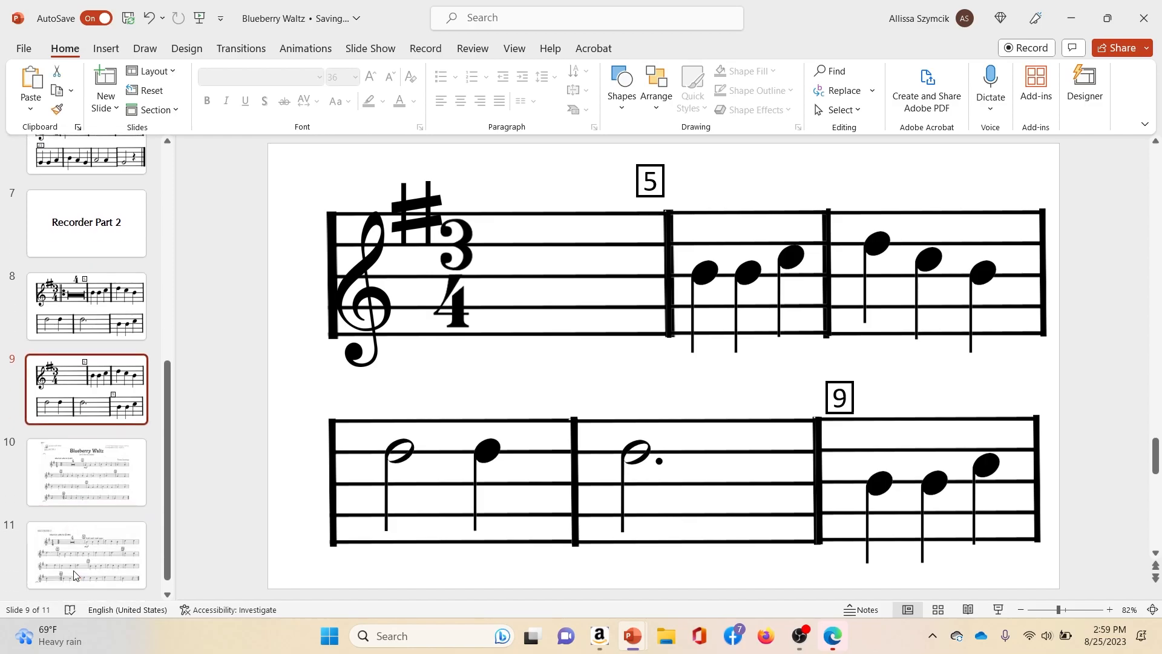
pyautogui.click(121, 540)
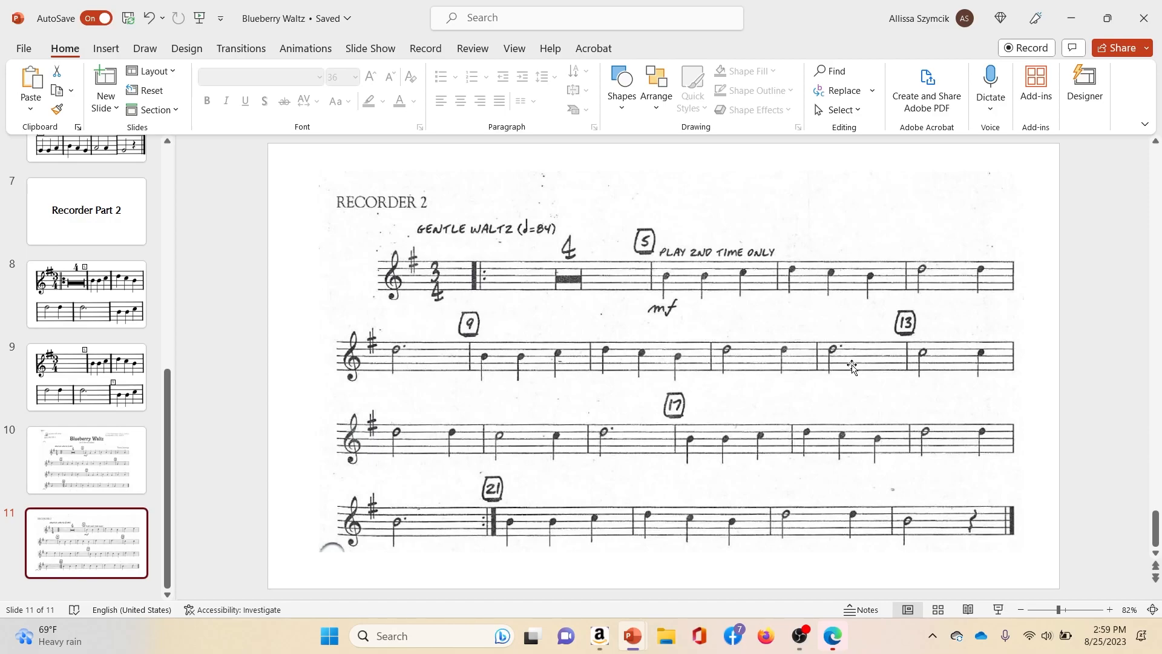
pyautogui.click(125, 376)
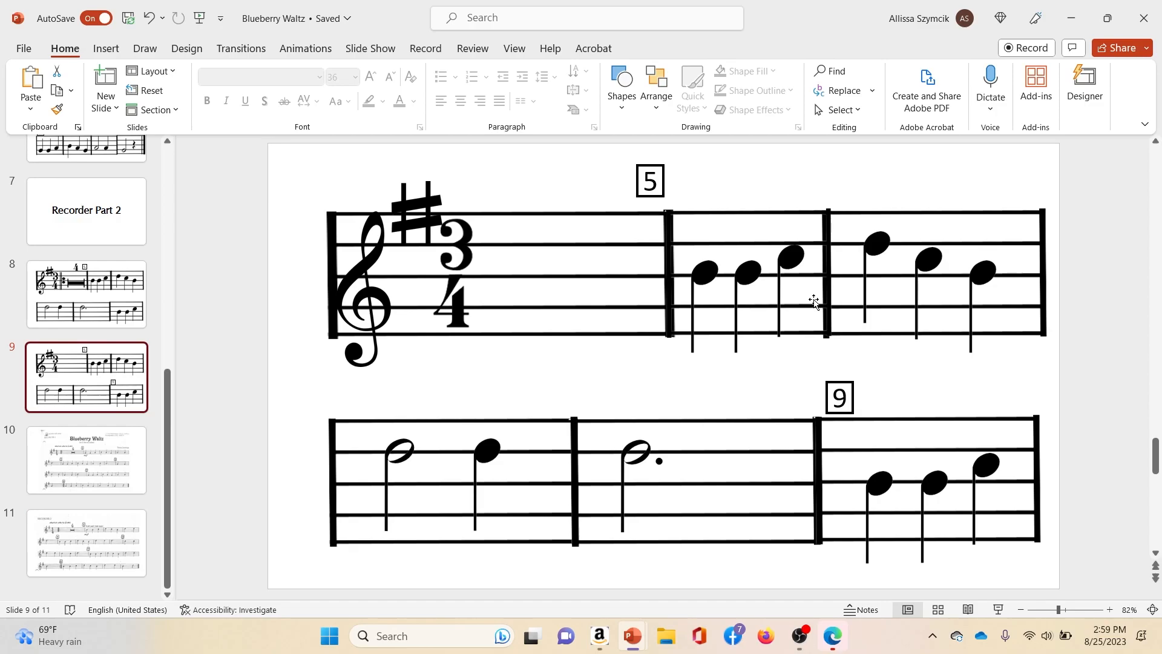
pyautogui.click(862, 223)
pyautogui.press('super+s')
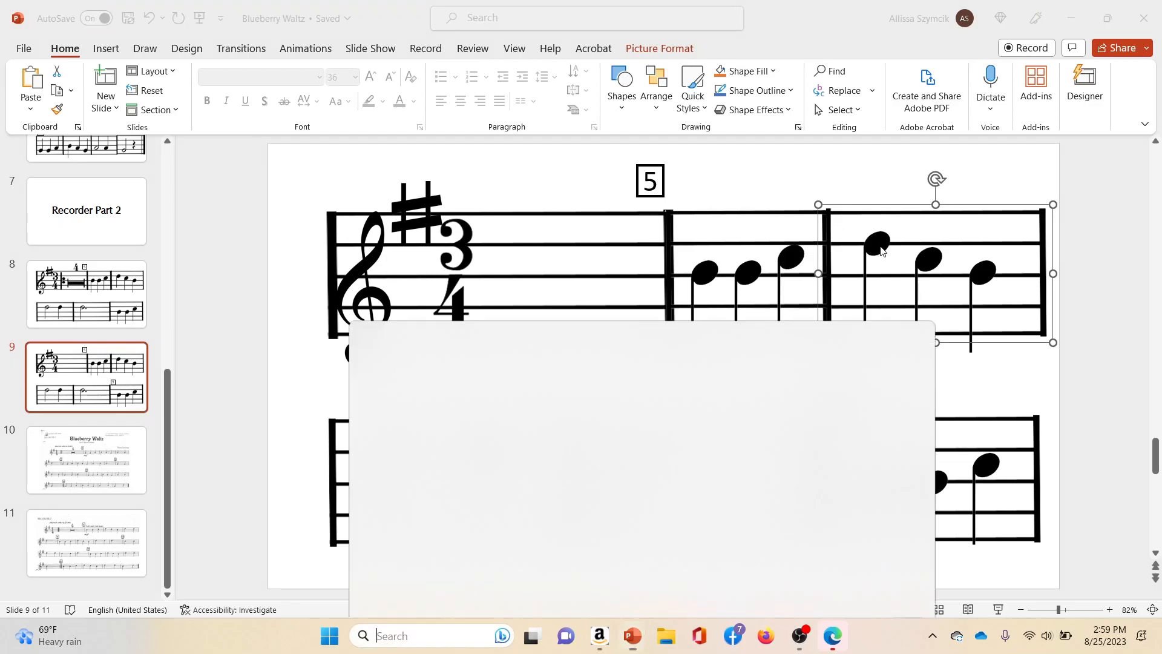
pyautogui.click(1106, 270)
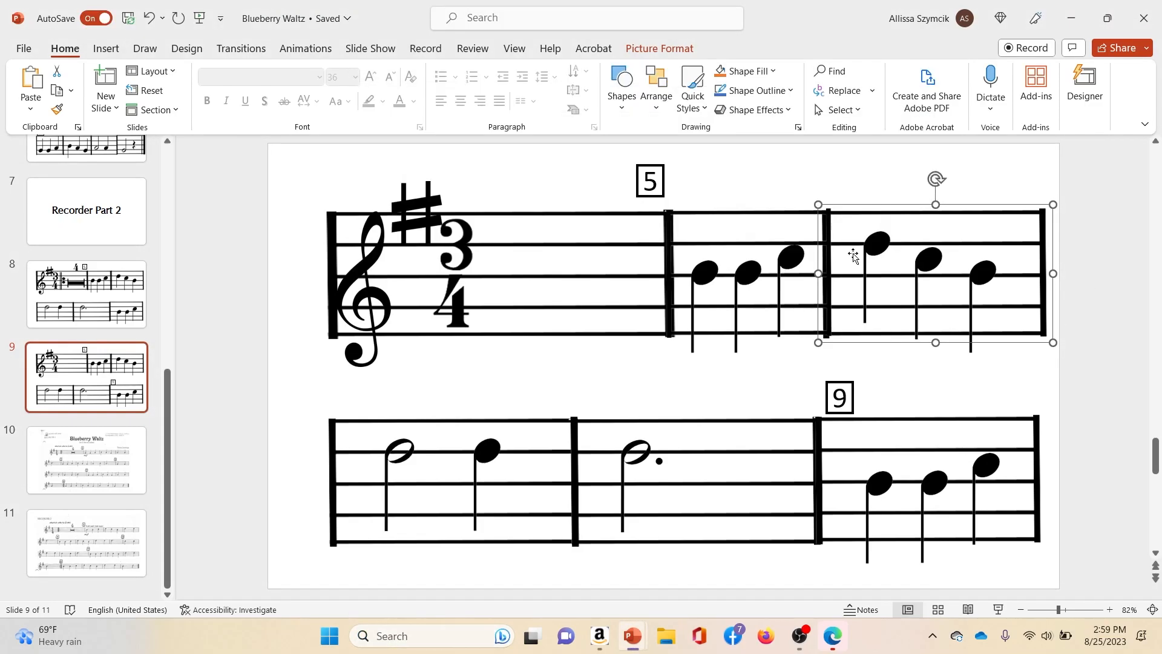
pyautogui.click(874, 247)
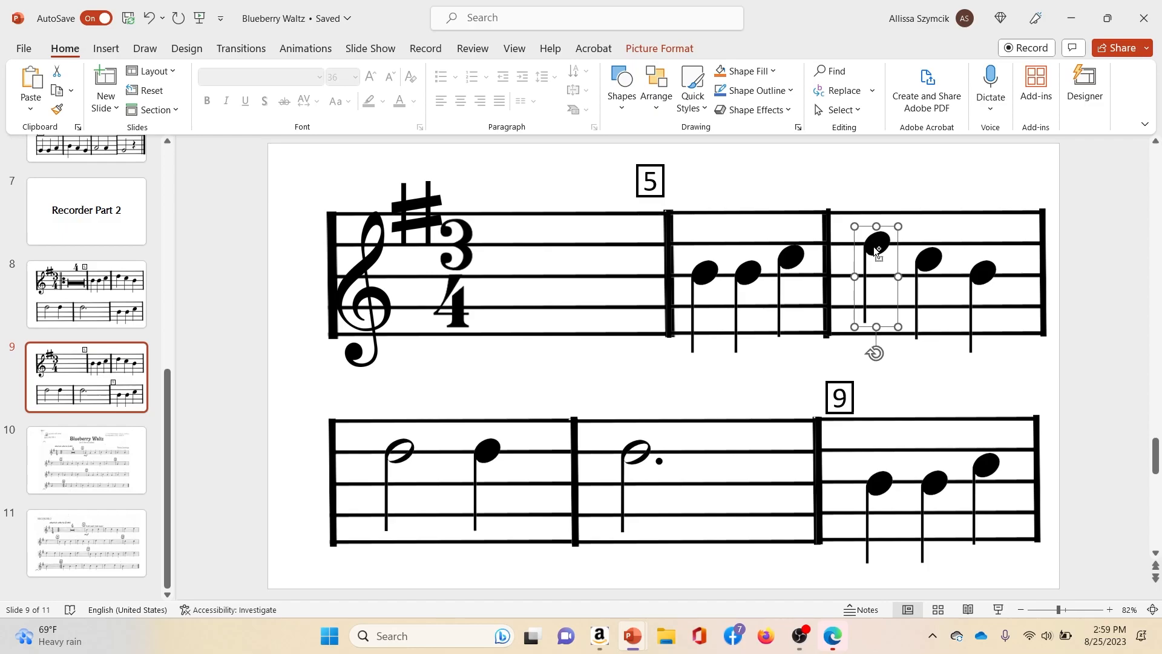
pyautogui.keyDown('shift'); pyautogui.click(930, 260); pyautogui.keyUp('shift')
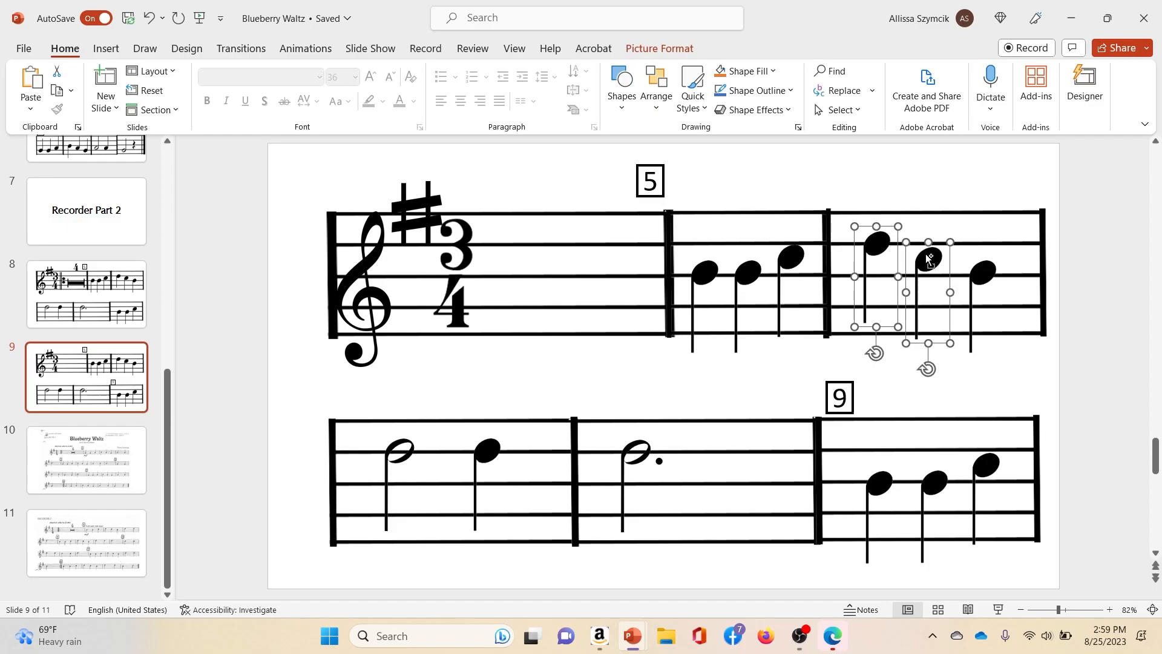
pyautogui.keyDown('shift'); pyautogui.click(988, 276); pyautogui.keyUp('shift')
pyautogui.keyDown('shift'); pyautogui.click(979, 222); pyautogui.keyUp('shift')
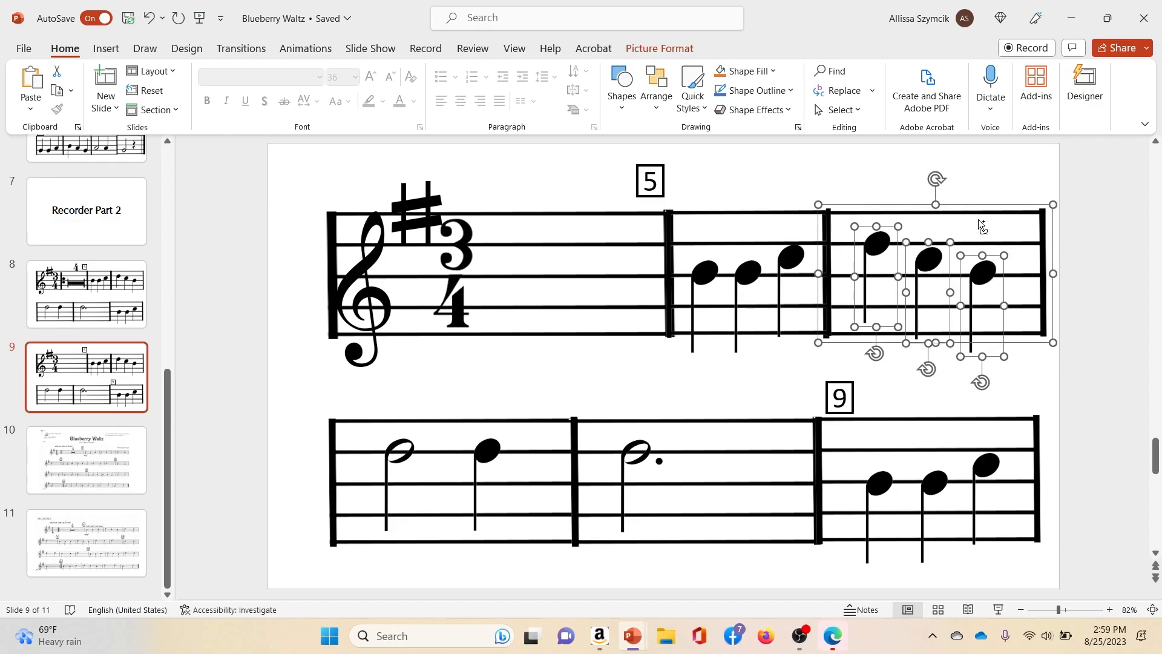
pyautogui.hotkey('ctrl', 'g')
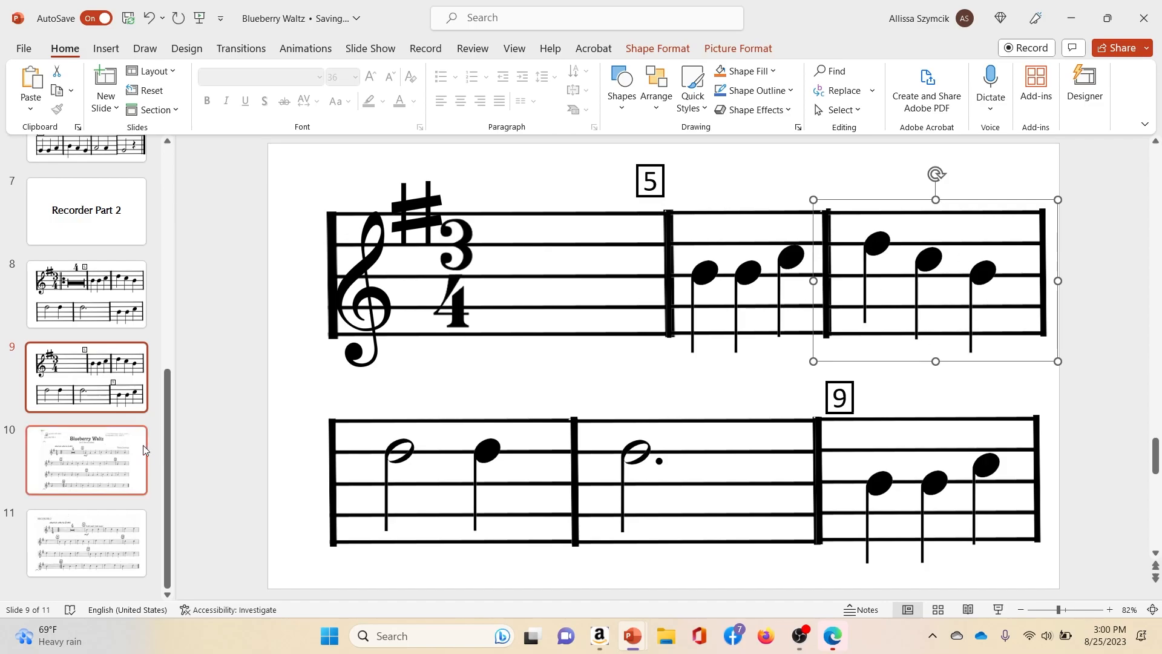
# Narrow the upper stave's first stave picture so that it ends just after the 3/4 time signature
pyautogui.click(111, 402)
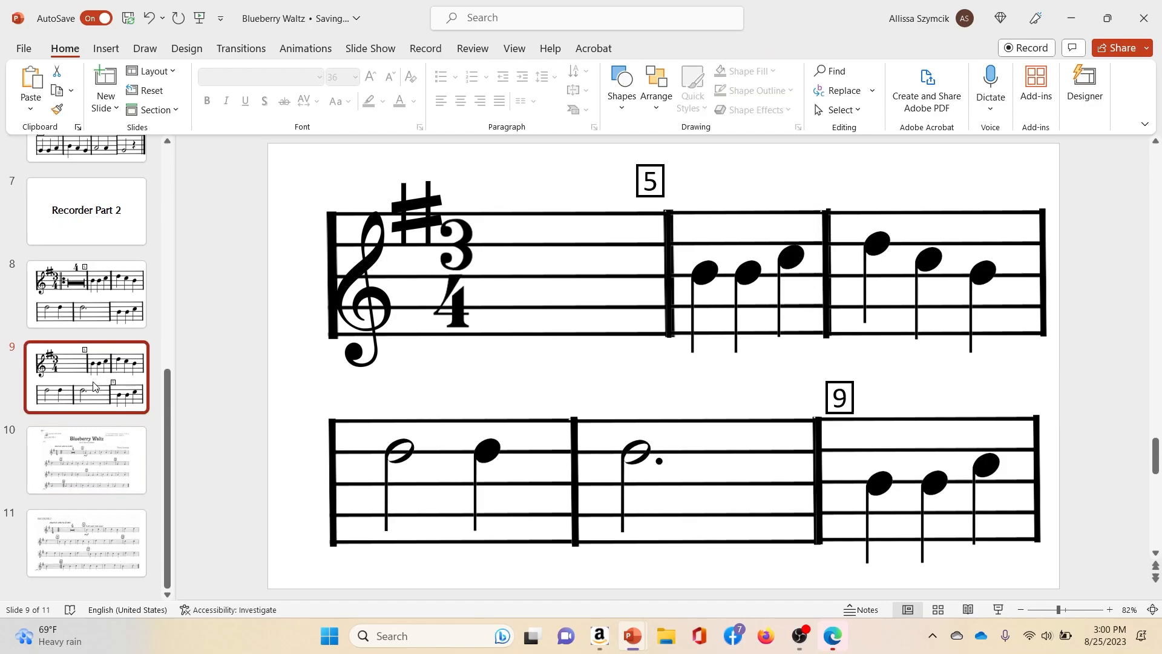
pyautogui.click(495, 287)
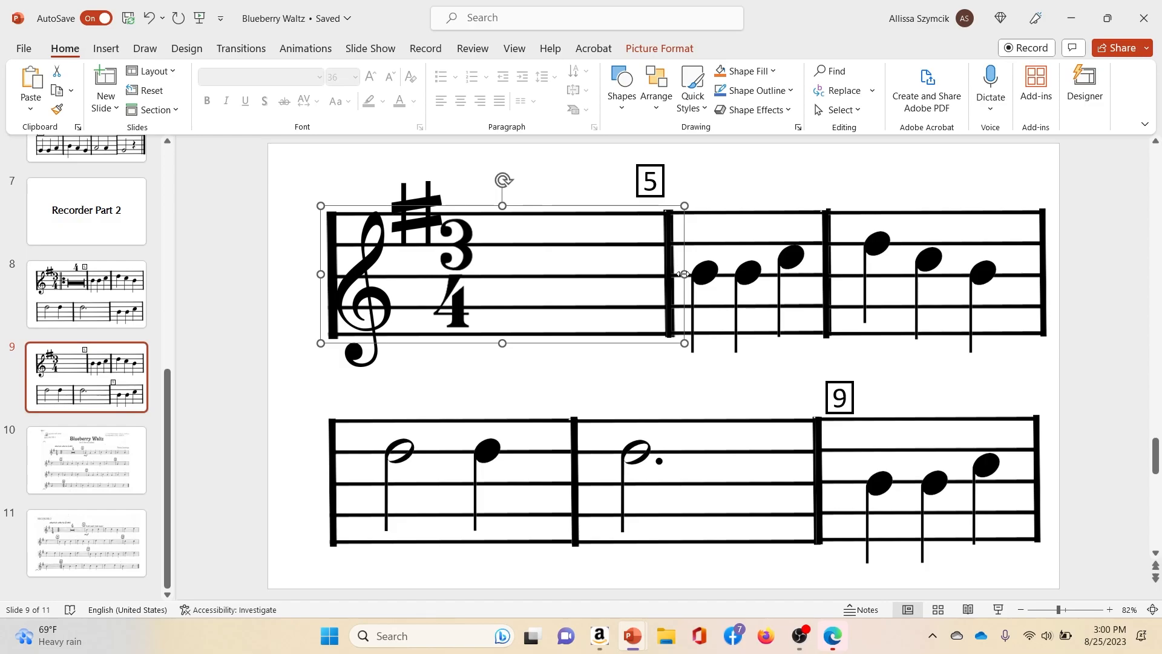
pyautogui.moveTo(684, 274); pyautogui.dragTo(481, 285)
pyautogui.click(554, 287)
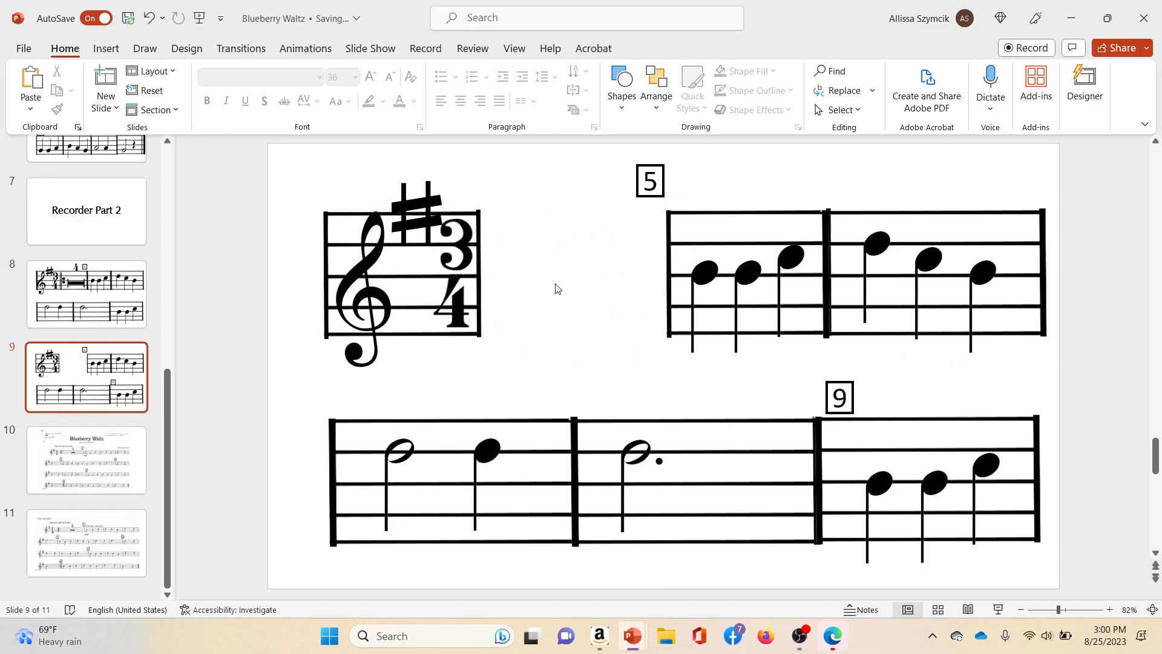
# Replace measure 5 and its notes with a copy of the grouped three-note measure, placed directly after the time signature
pyautogui.moveTo(930, 219); pyautogui.dragTo(562, 349)
pyautogui.click(745, 223)
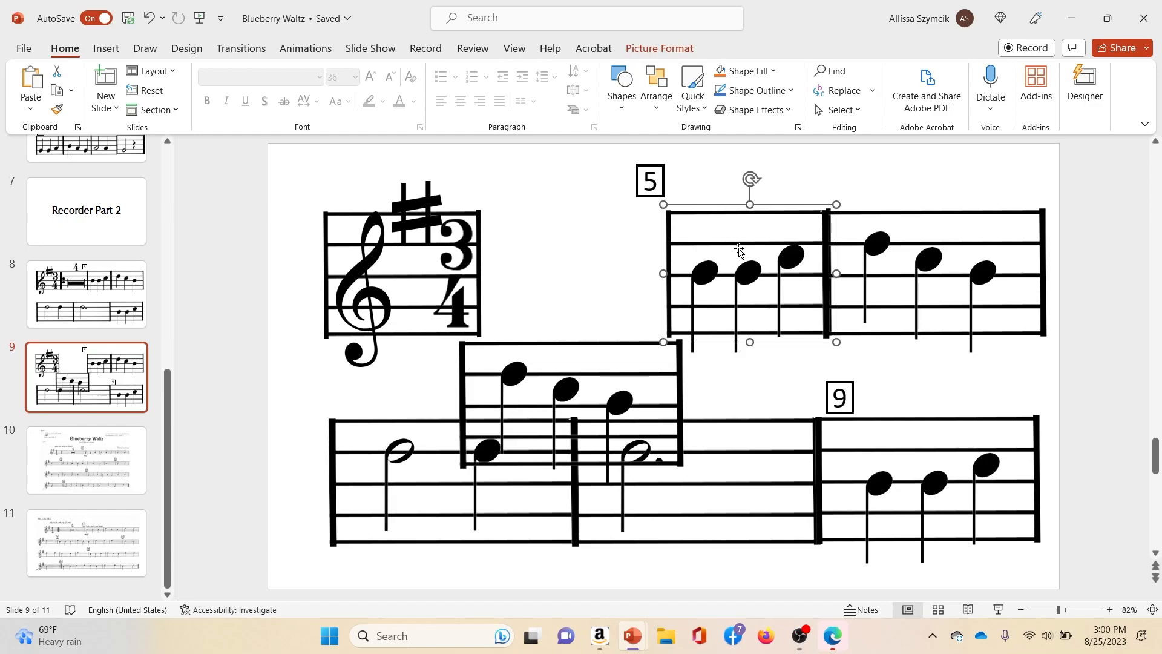
pyautogui.press('Delete')
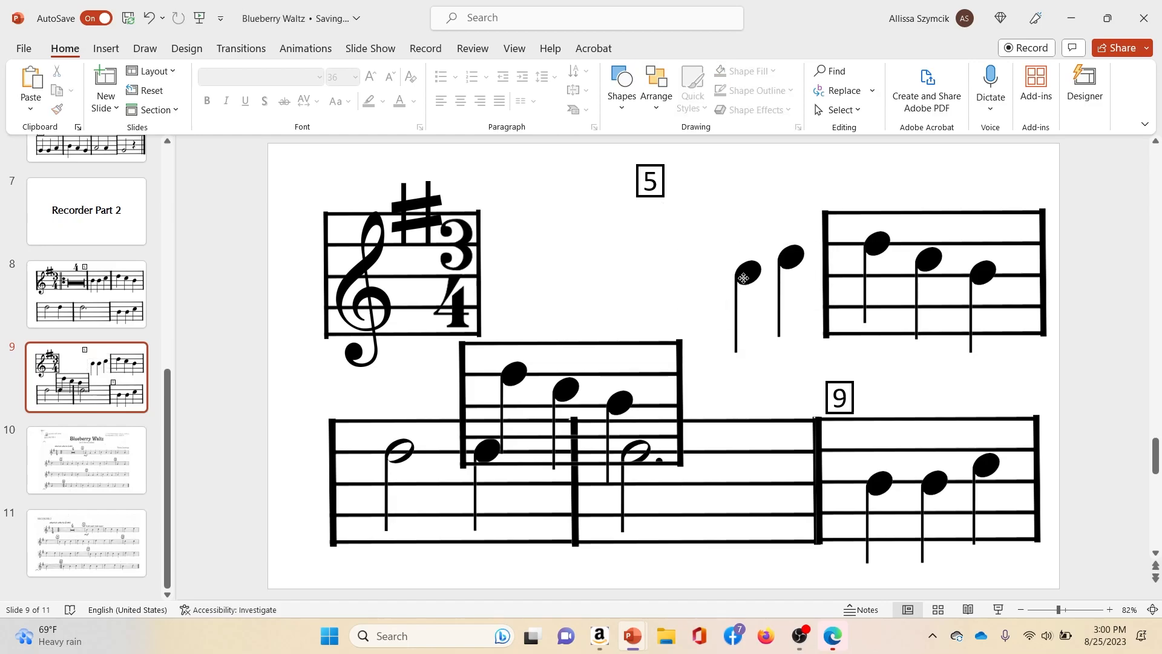
pyautogui.moveTo(627, 339); pyautogui.dragTo(645, 219)
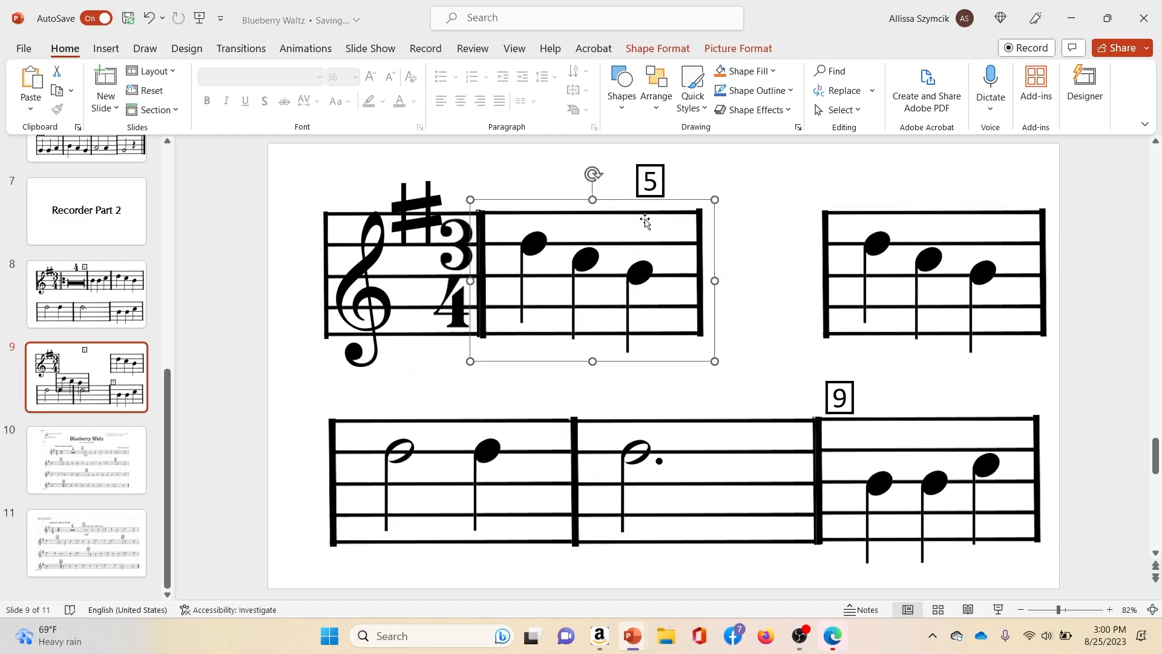
pyautogui.click(756, 313)
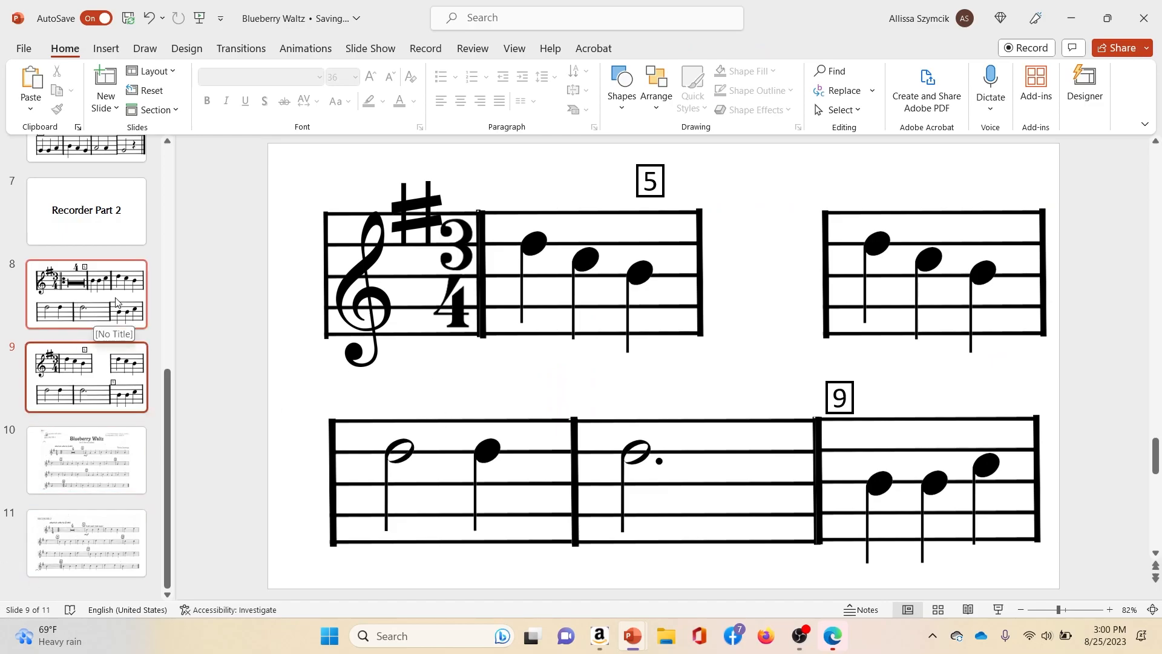
# Compare with slide 8 and delete the original grouped measure at the far end of slide 9's upper stave
pyautogui.click(80, 319)
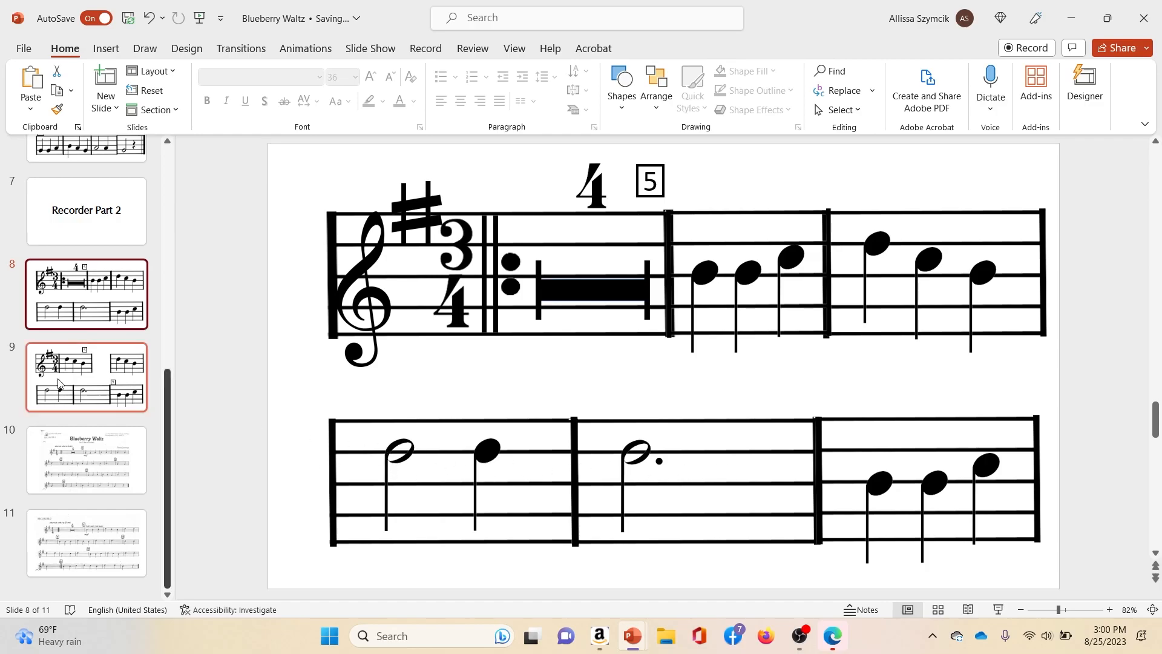
pyautogui.click(141, 358)
pyautogui.click(856, 291)
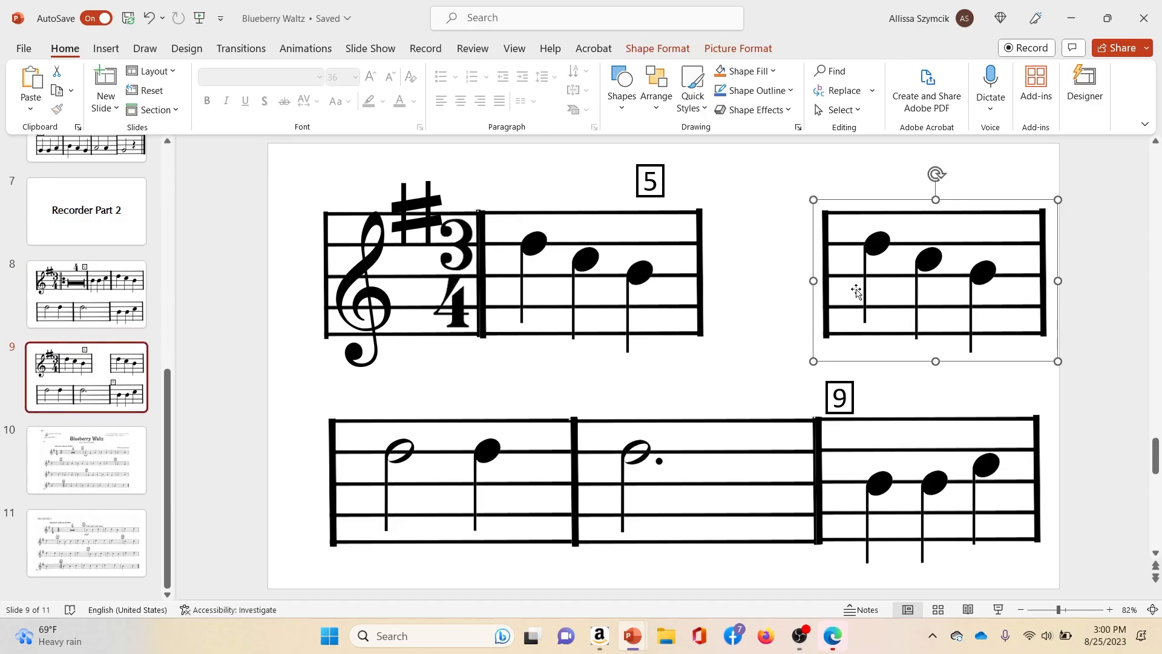
pyautogui.press('Delete')
pyautogui.click(79, 388)
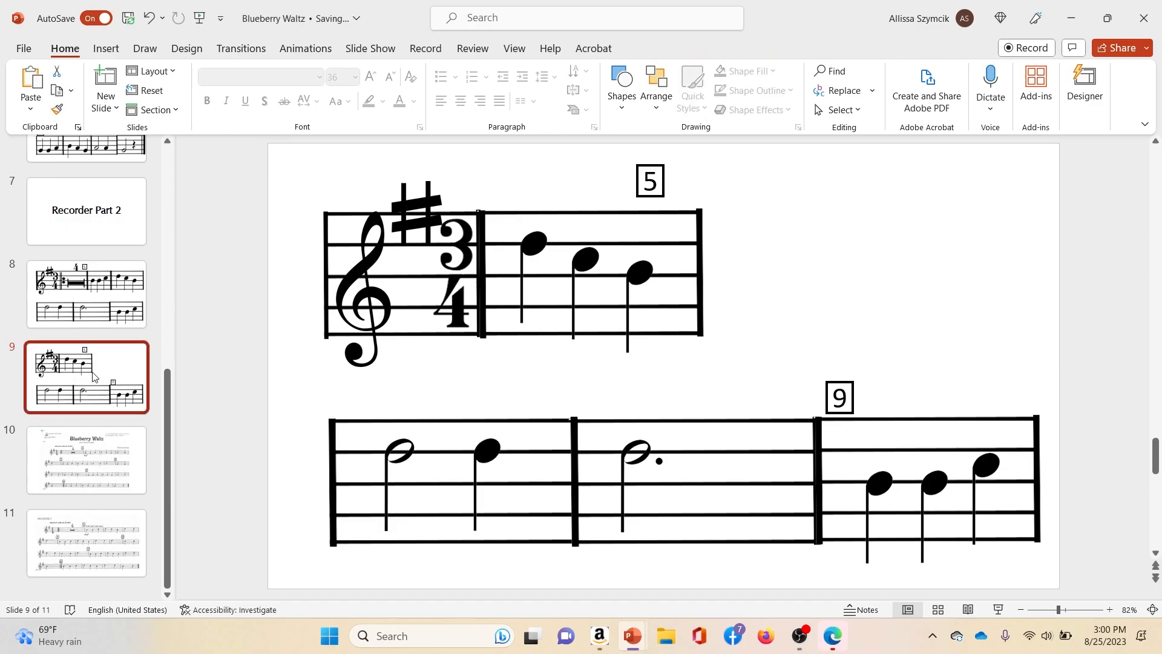
pyautogui.click(363, 469)
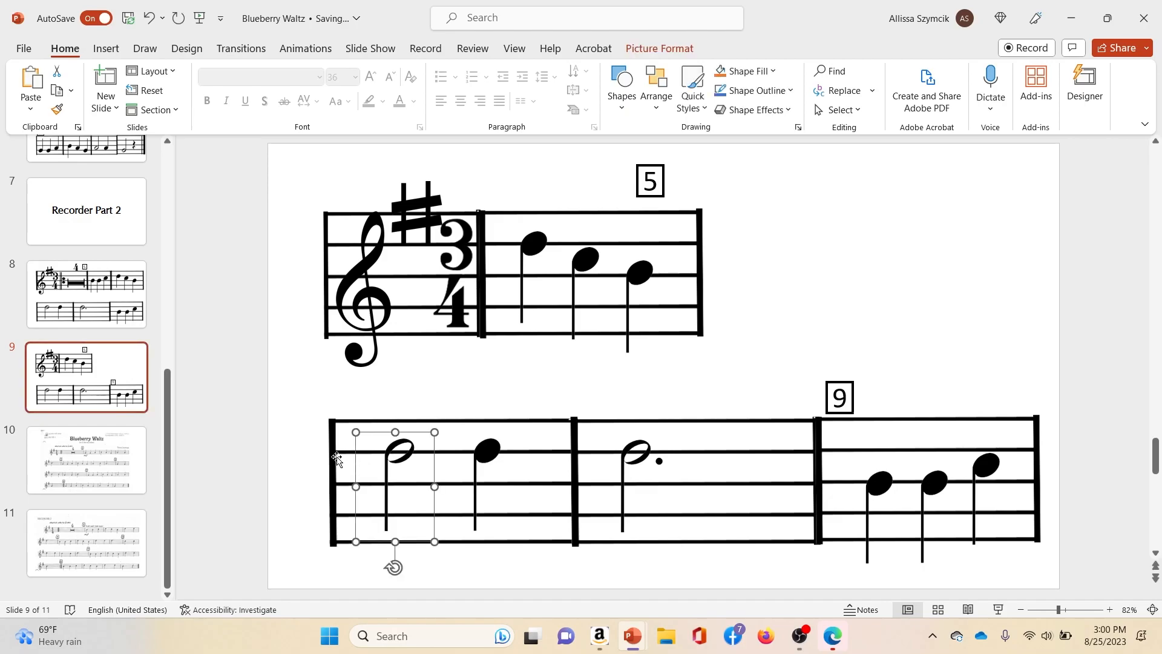
pyautogui.click(337, 456)
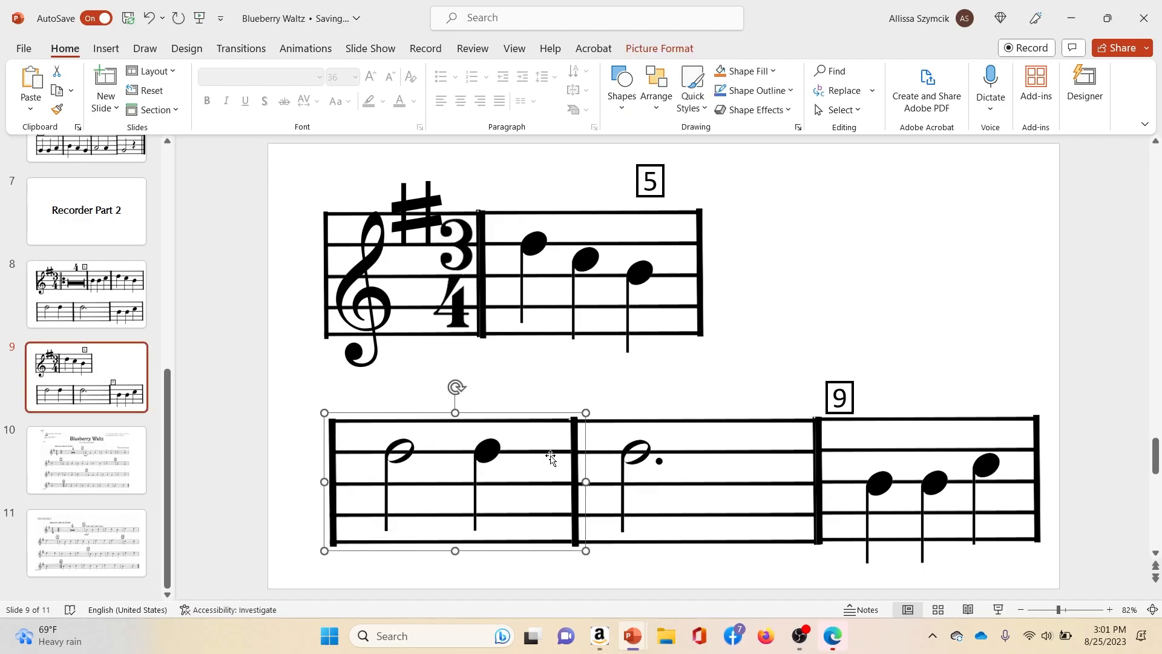
pyautogui.moveTo(357, 462); pyautogui.dragTo(323, 457)
pyautogui.click(423, 482)
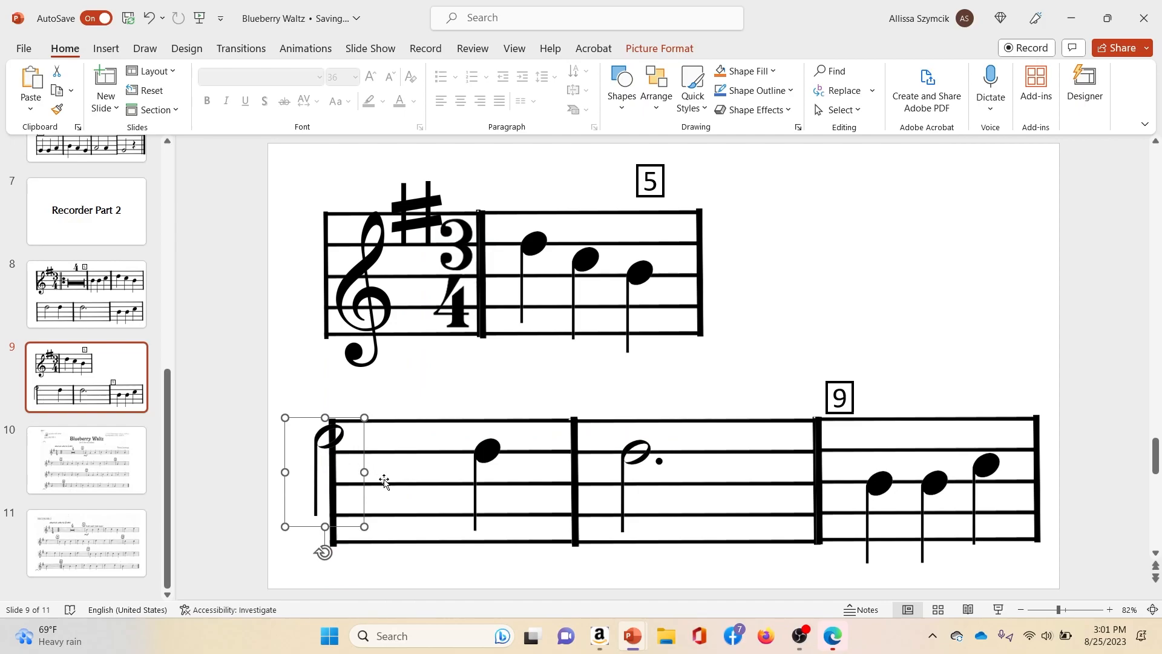
pyautogui.hotkey('ctrl', 'z')
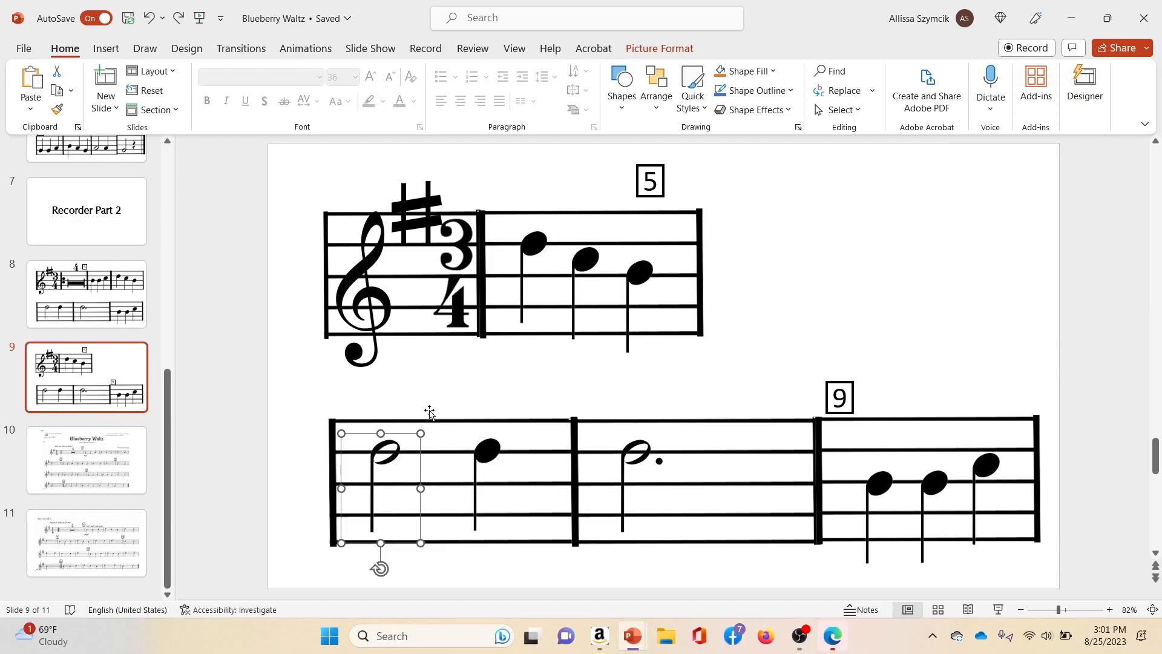
# Group the lower stave's first two measures on slide 9 with their half note, quarter note and dotted half note
pyautogui.doubleClick(384, 461)
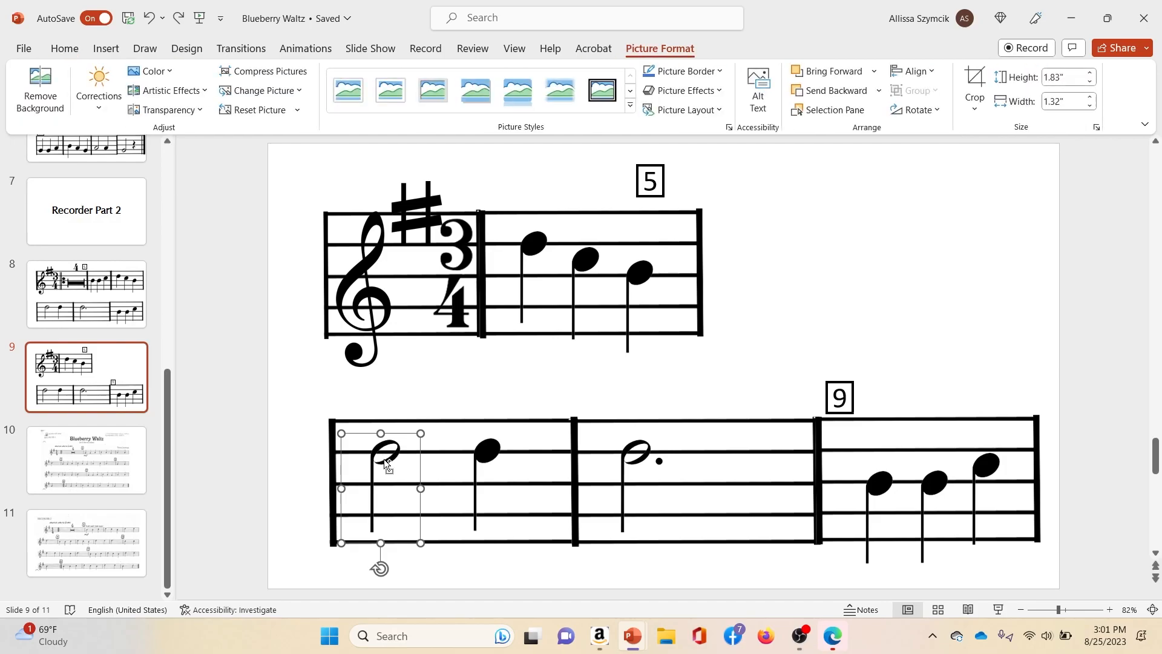
pyautogui.keyDown('ctrl'); pyautogui.click(392, 426); pyautogui.keyUp('ctrl')
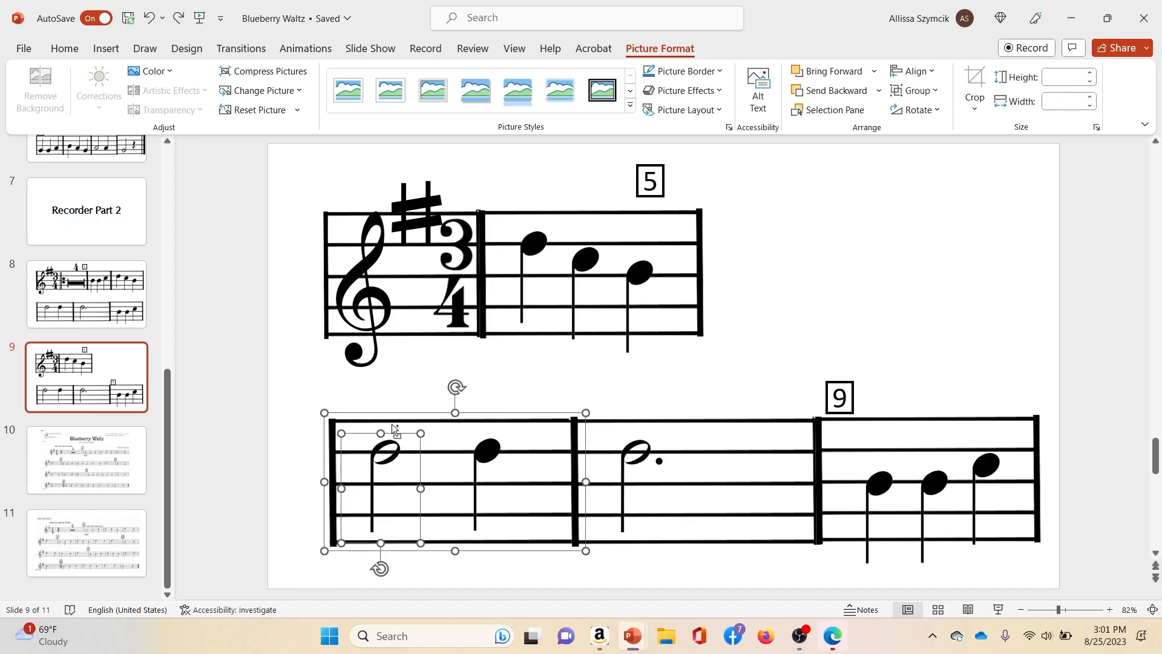
pyautogui.keyDown('ctrl'); pyautogui.click(492, 455); pyautogui.keyUp('ctrl')
pyautogui.keyDown('ctrl'); pyautogui.click(630, 458); pyautogui.keyUp('ctrl')
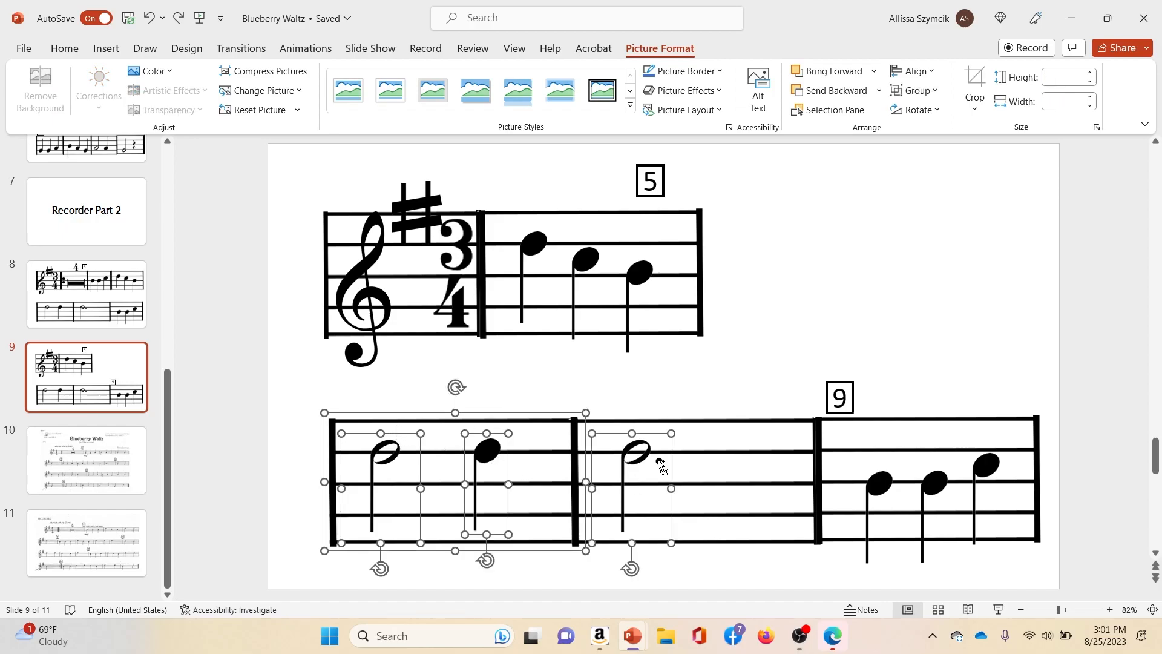
pyautogui.keyDown('ctrl'); pyautogui.click(659, 461); pyautogui.keyUp('ctrl')
pyautogui.keyDown('ctrl'); pyautogui.click(731, 438); pyautogui.keyUp('ctrl')
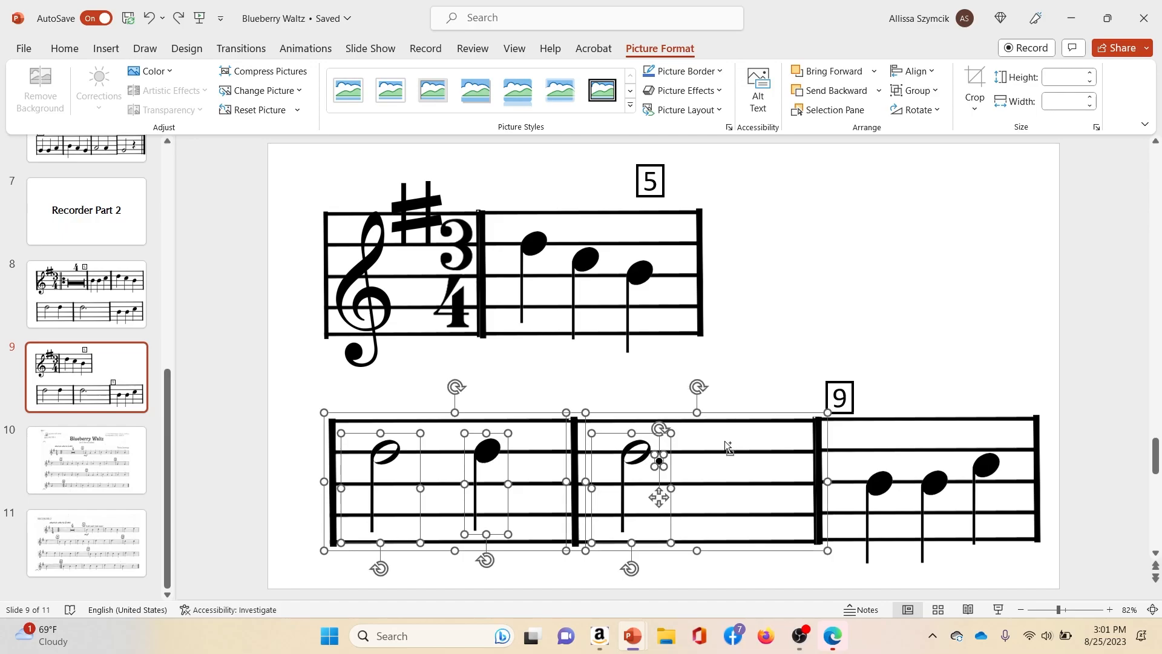
pyautogui.hotkey('ctrl', 'g')
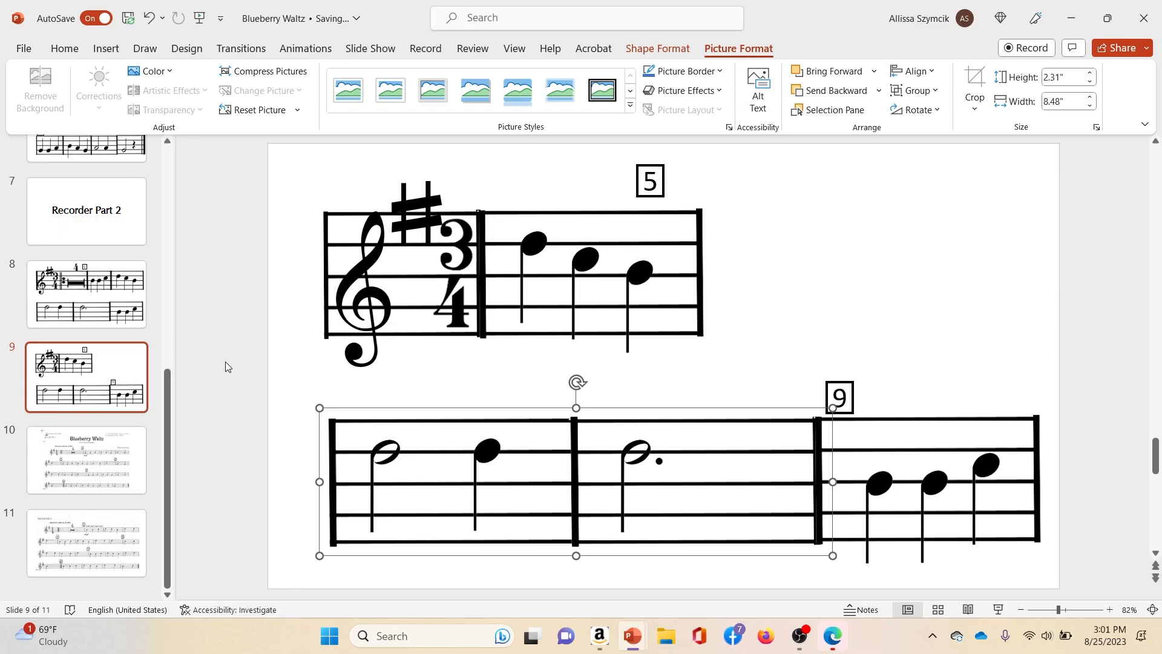
pyautogui.click(112, 367)
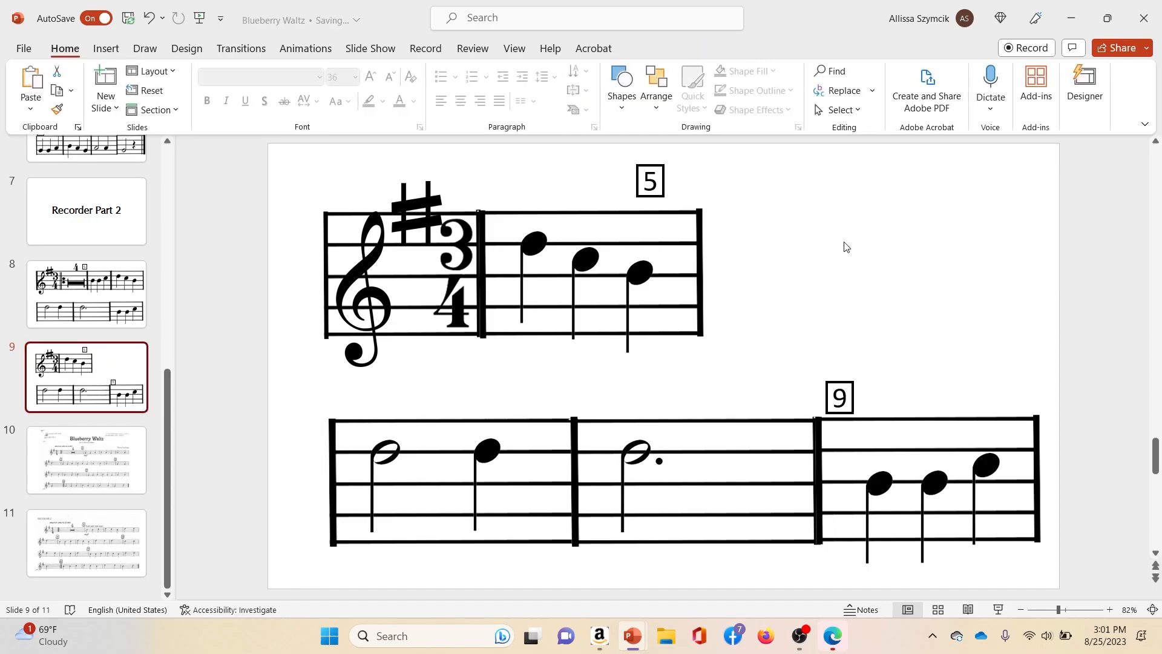
pyautogui.hotkey('ctrl', 'v')
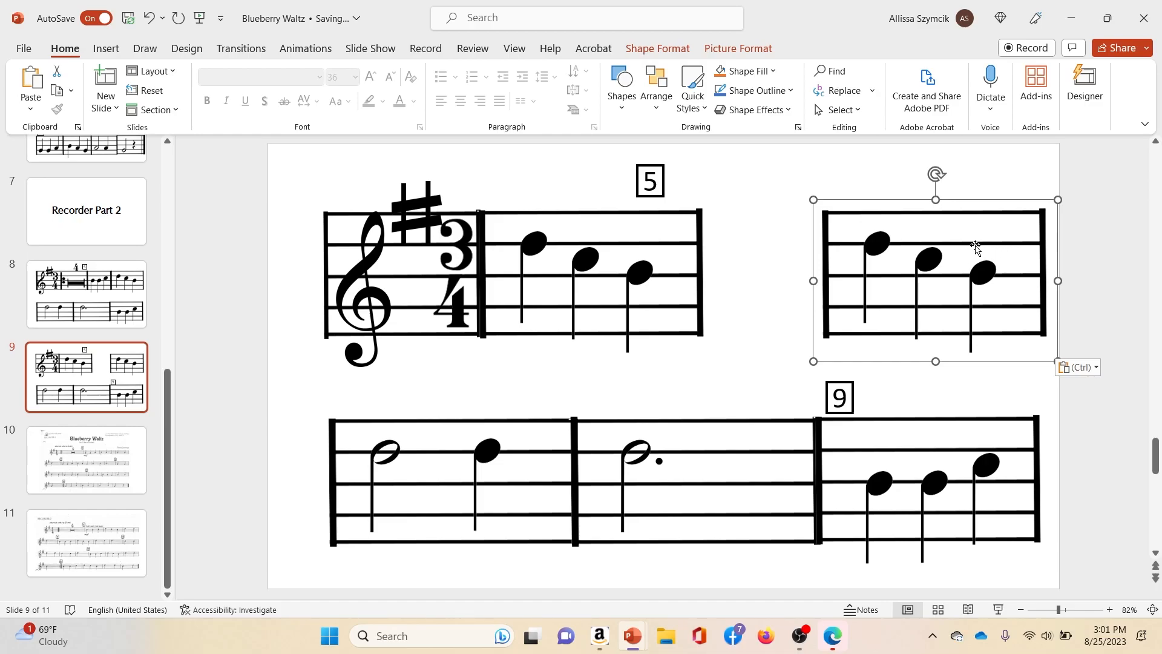
pyautogui.press('Delete')
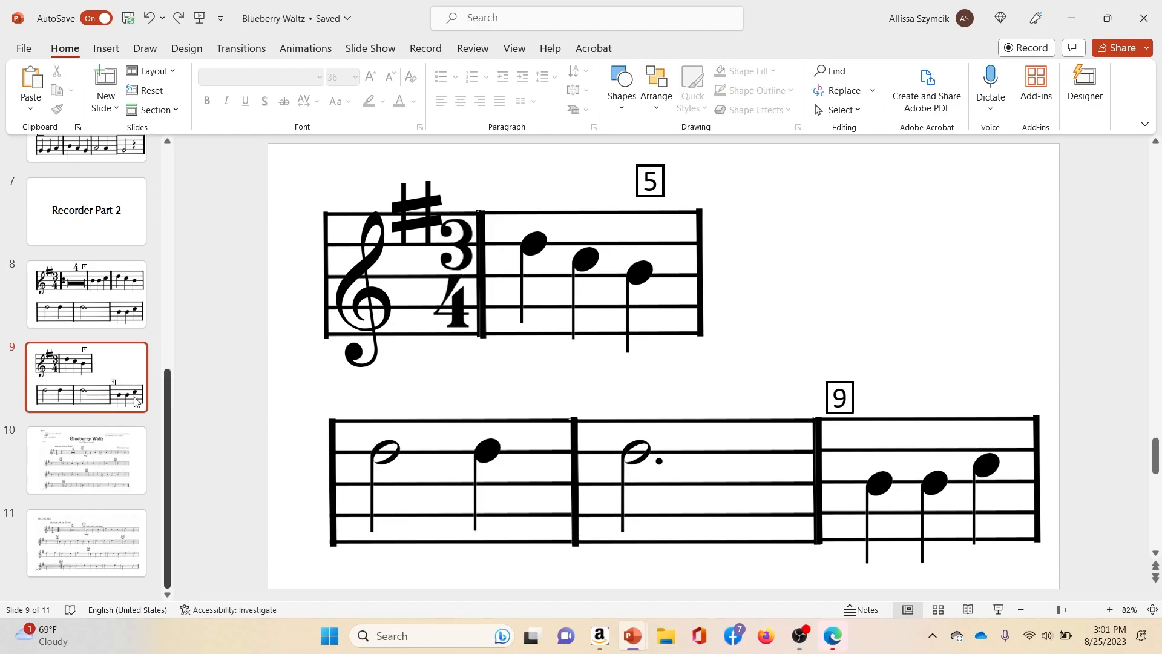
# Copy the grouped two measures from the lower stave and place the copy after the upper stave's three-note measure
pyautogui.click(572, 429)
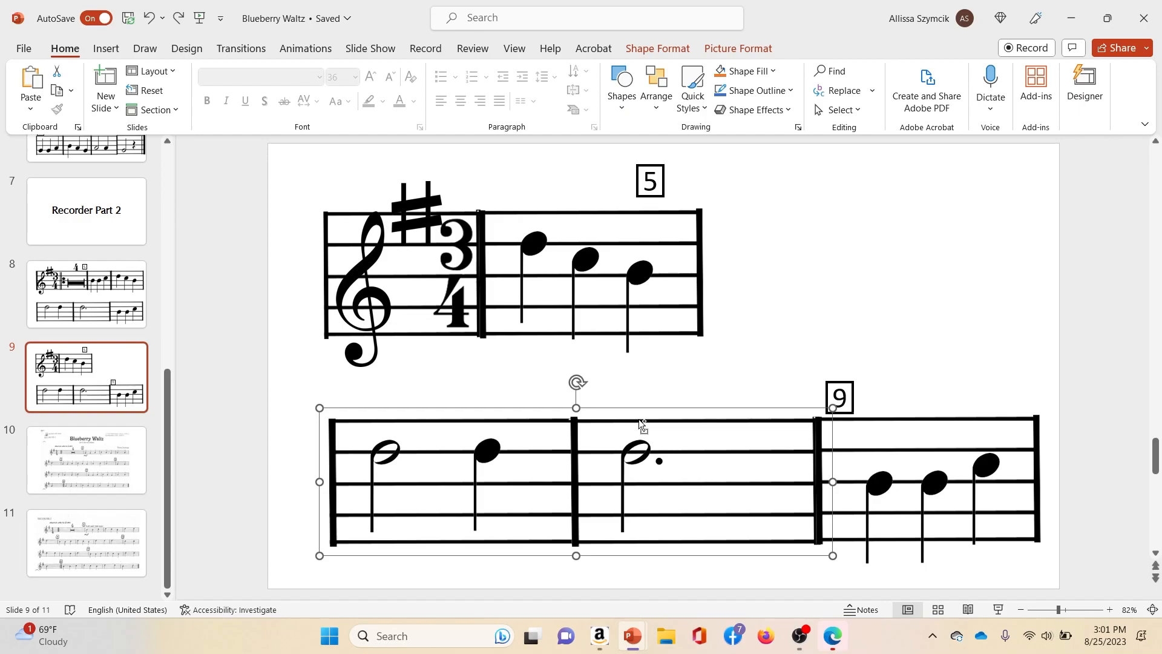
pyautogui.click(122, 363)
pyautogui.hotkey('ctrl', 'v')
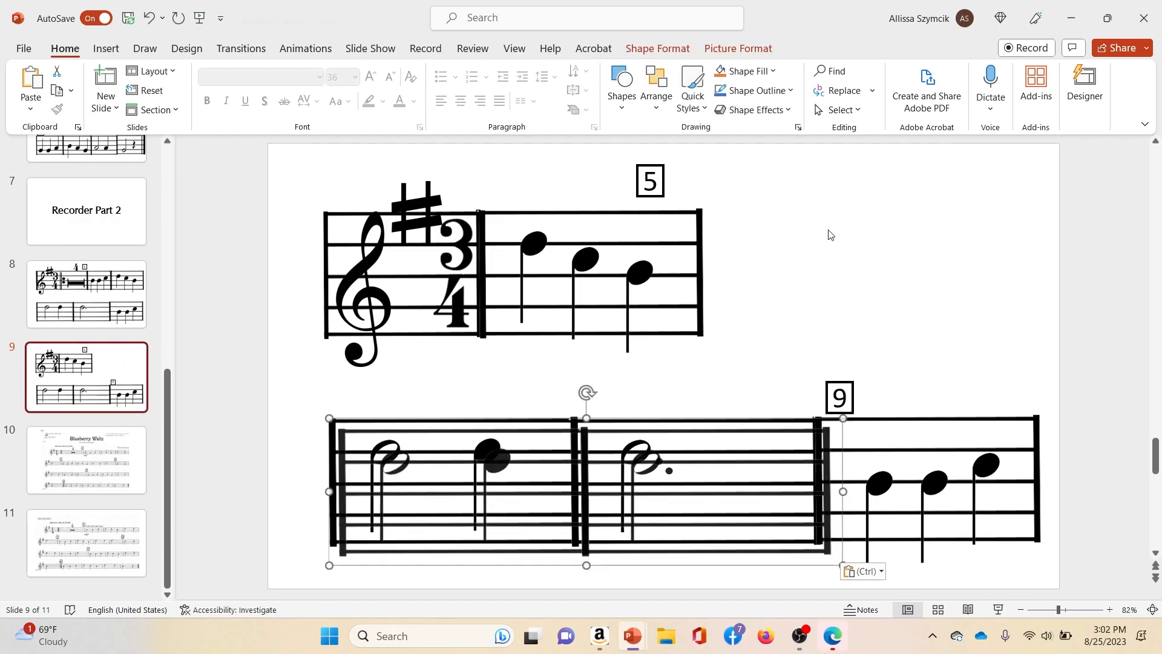
pyautogui.moveTo(631, 408); pyautogui.dragTo(1002, 207)
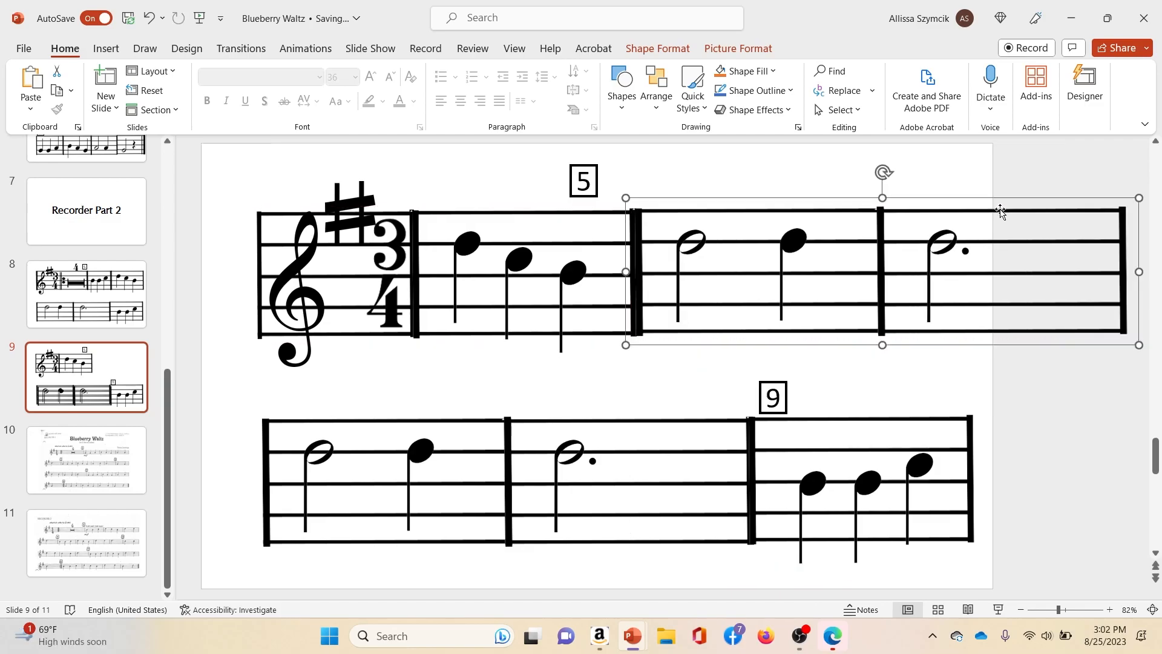
# Narrow the upper stave's three-note measure so it ends just after its last note, and join the copied two-measure group to it
pyautogui.click(604, 257)
pyautogui.moveTo(657, 278)
pyautogui.mouseDown()
pyautogui.moveTo(627, 272)
pyautogui.moveTo(658, 265)
pyautogui.moveTo(475, 270)
pyautogui.moveTo(637, 271)
pyautogui.mouseUp()
pyautogui.click(608, 274)
pyautogui.click(569, 272)
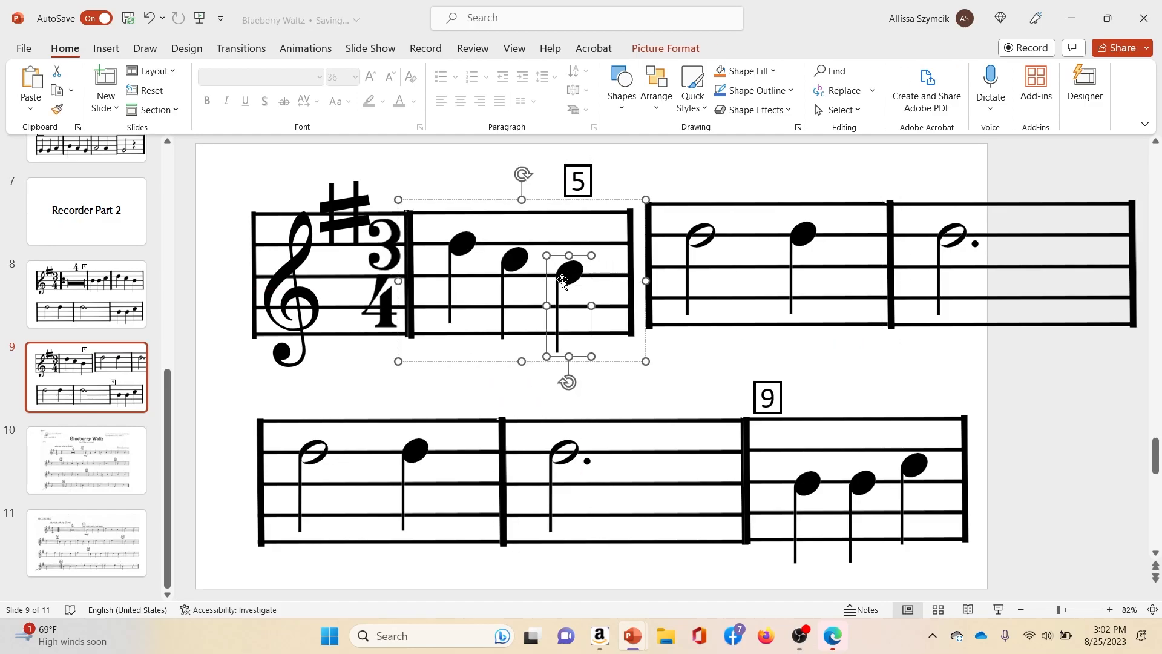
pyautogui.click(514, 259)
pyautogui.click(458, 247)
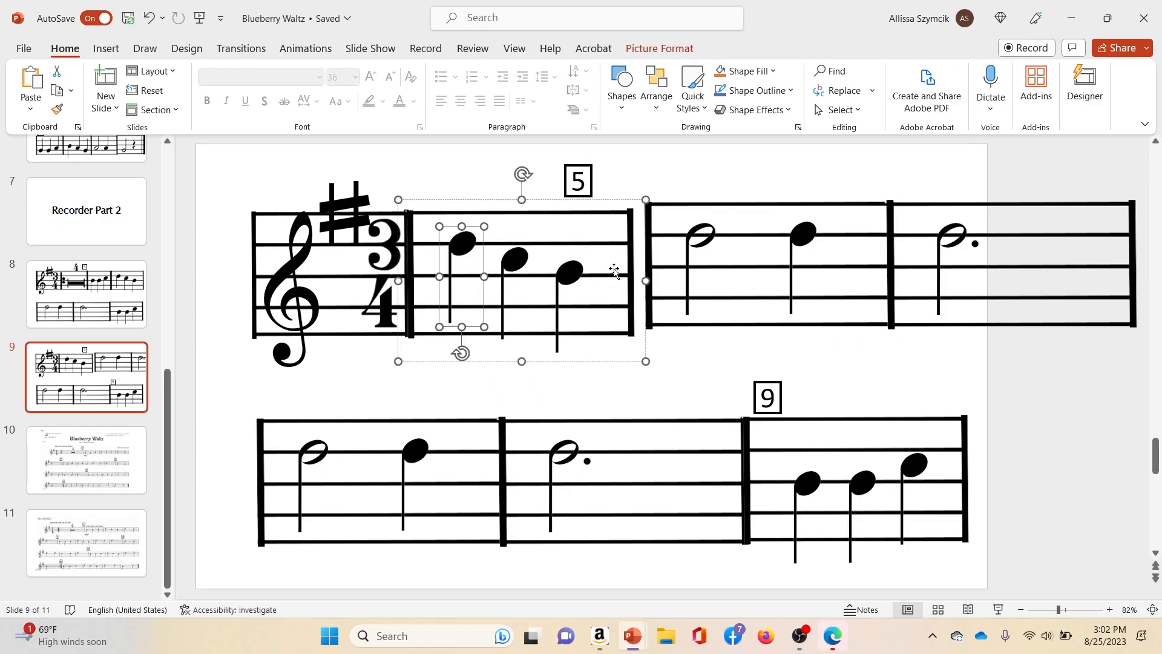
pyautogui.moveTo(643, 275); pyautogui.dragTo(609, 273)
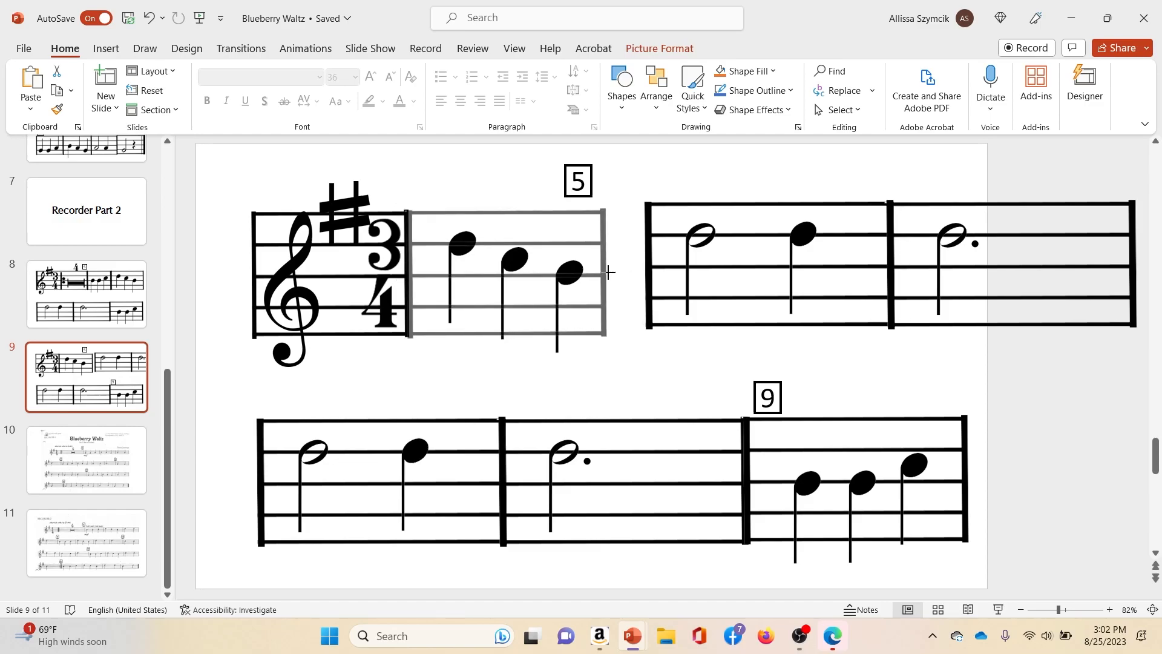
pyautogui.moveTo(609, 273); pyautogui.dragTo(607, 274)
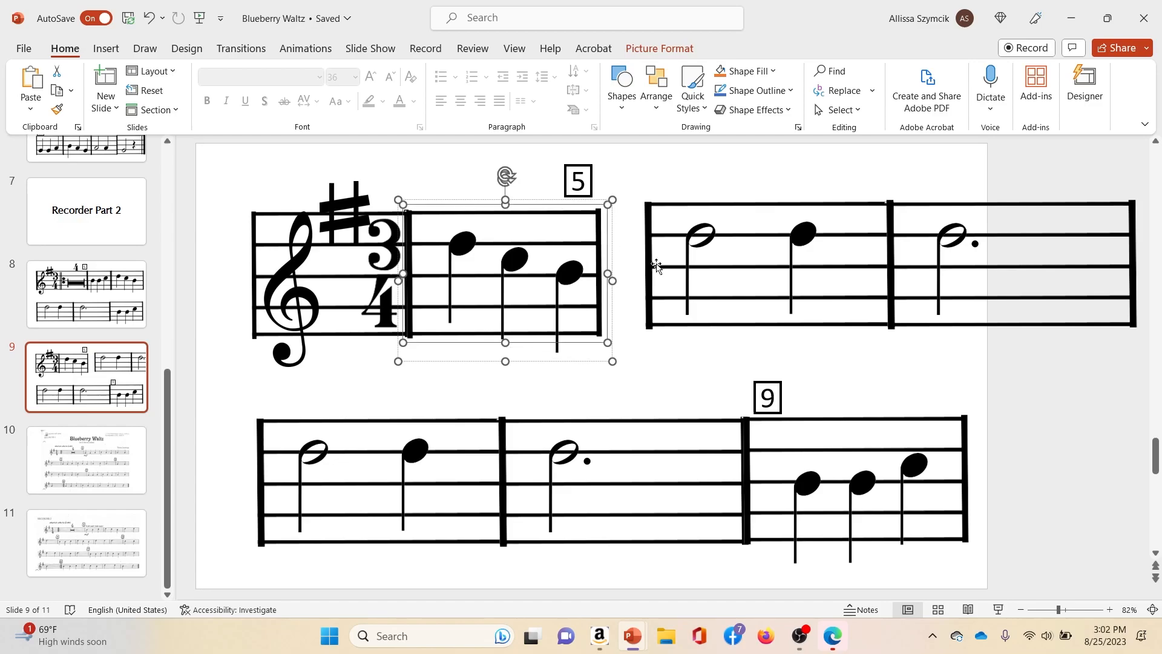
pyautogui.moveTo(654, 264); pyautogui.dragTo(616, 268)
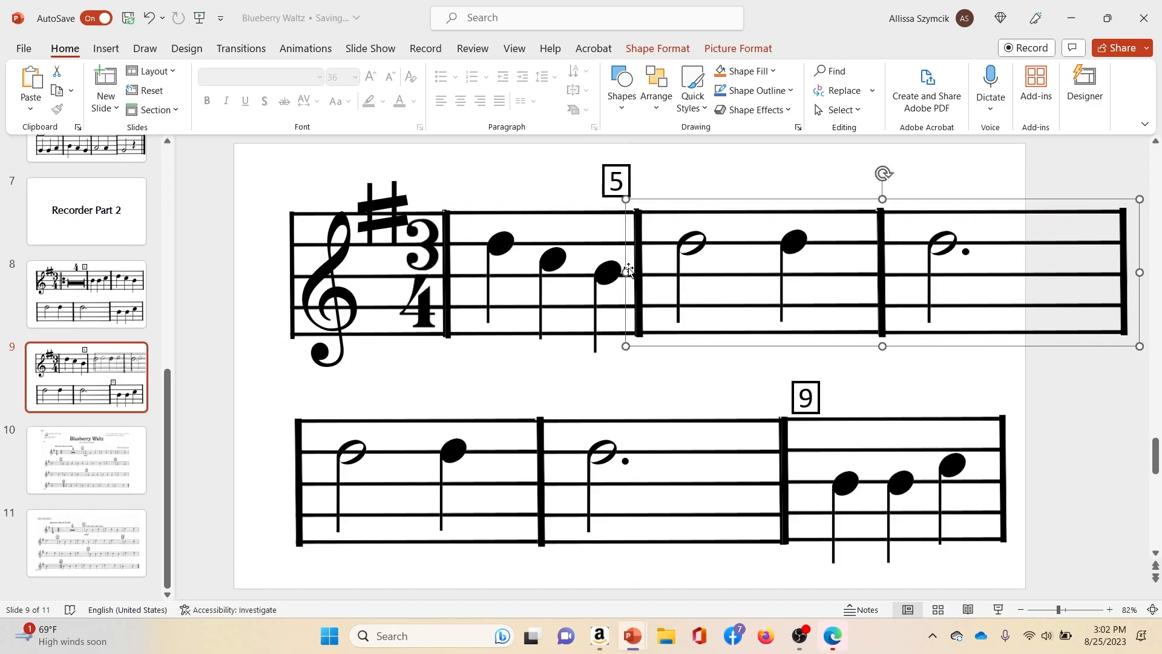
# Narrow the upper stave's half-and-quarter-note measure and move its two notes closer together inside it
pyautogui.click(689, 245)
pyautogui.click(784, 243)
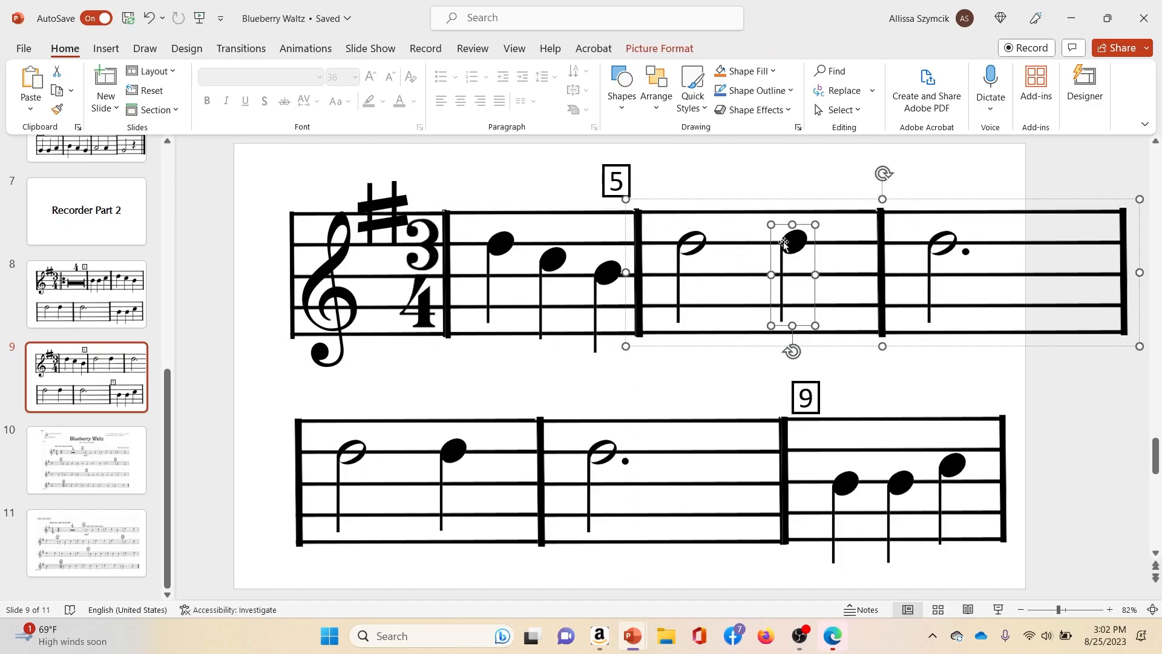
pyautogui.click(855, 278)
pyautogui.moveTo(890, 274); pyautogui.dragTo(841, 274)
pyautogui.moveTo(683, 265); pyautogui.dragTo(666, 265)
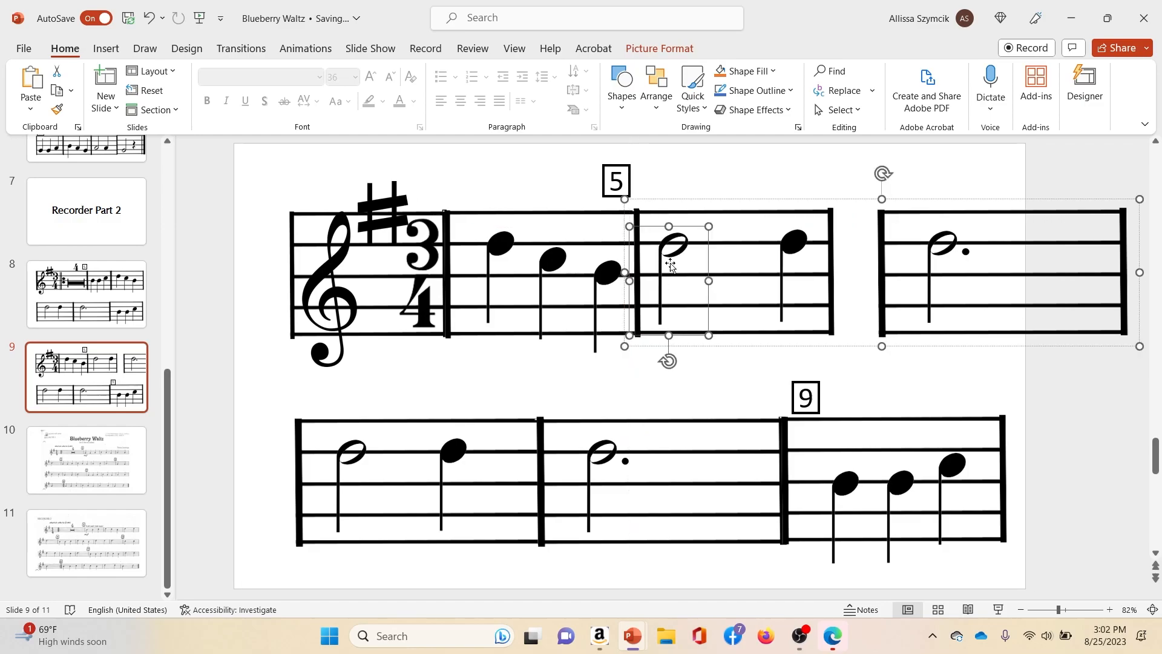
pyautogui.moveTo(790, 264); pyautogui.dragTo(732, 268)
pyautogui.click(831, 277)
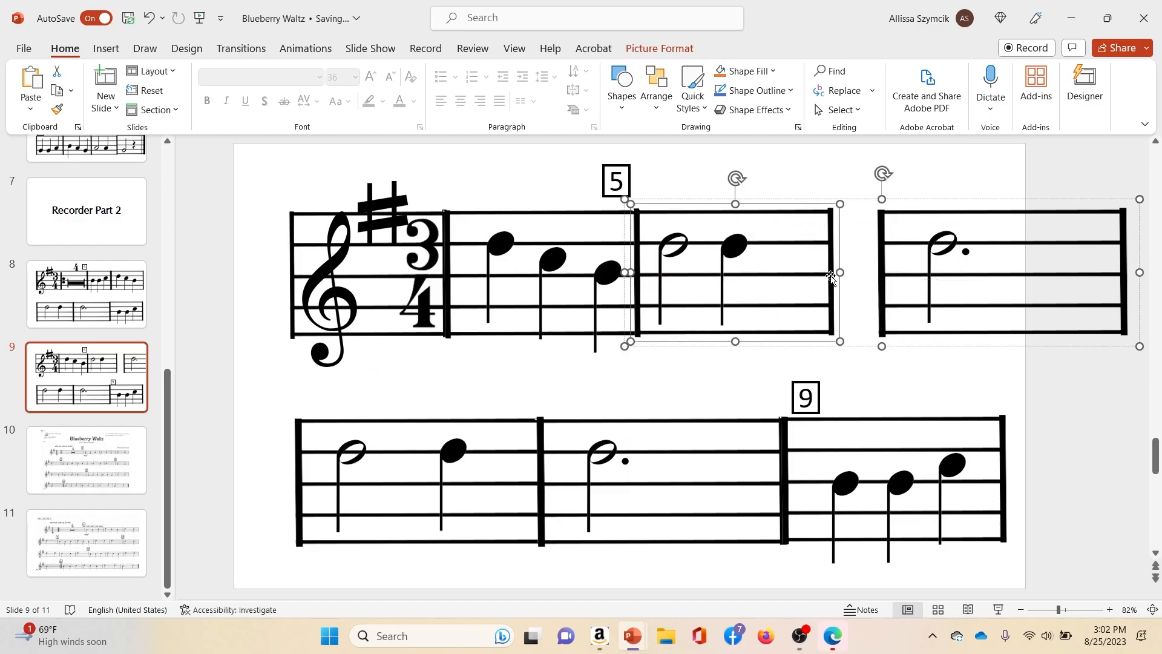
pyautogui.moveTo(840, 273); pyautogui.dragTo(806, 274)
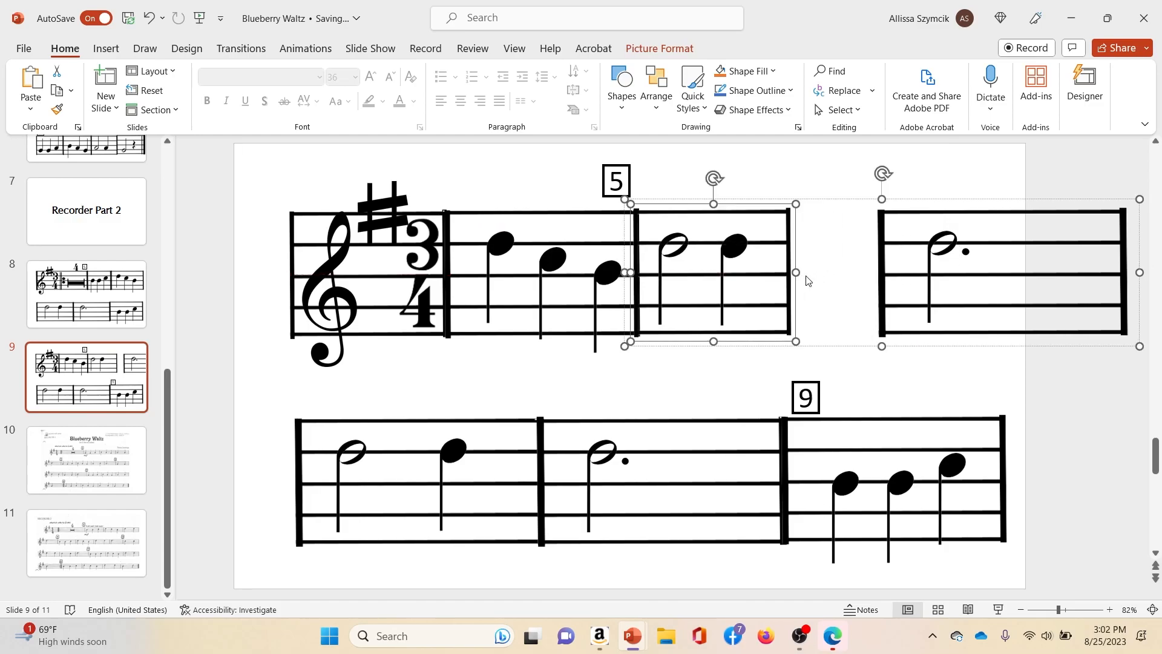
# Join the dotted-half-note measure to the preceding barline, narrow it to fit the slide, and move its note and dot toward its start
pyautogui.moveTo(883, 273); pyautogui.dragTo(801, 269)
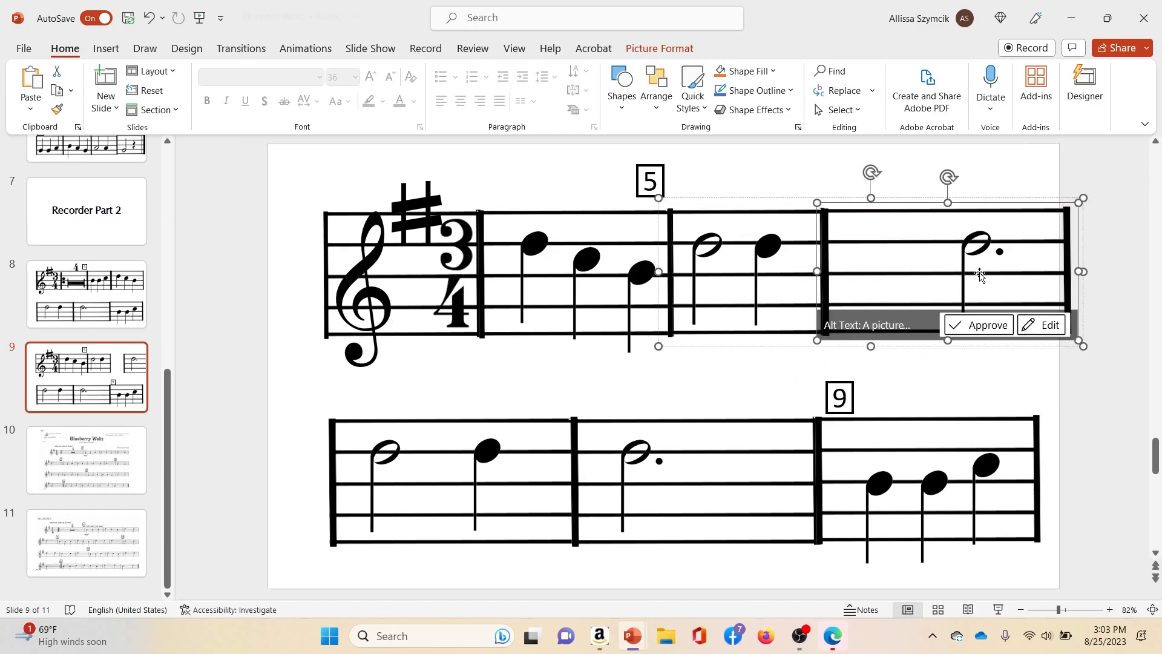
pyautogui.moveTo(1074, 272); pyautogui.dragTo(1050, 269)
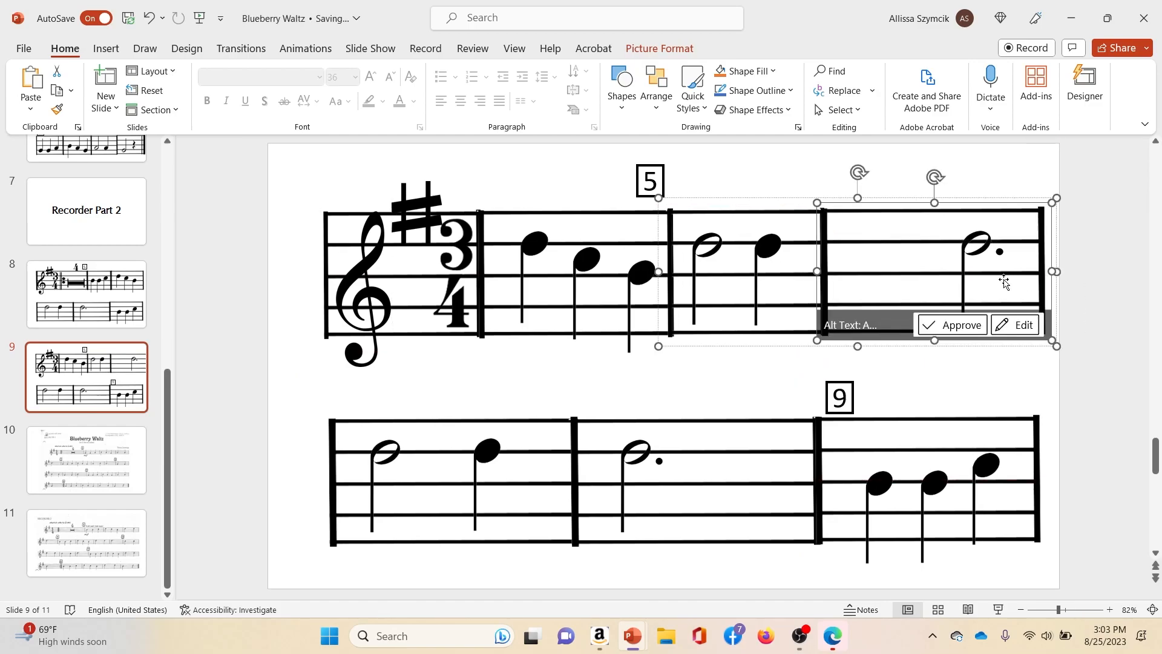
pyautogui.moveTo(965, 251); pyautogui.dragTo(895, 265)
pyautogui.click(999, 253)
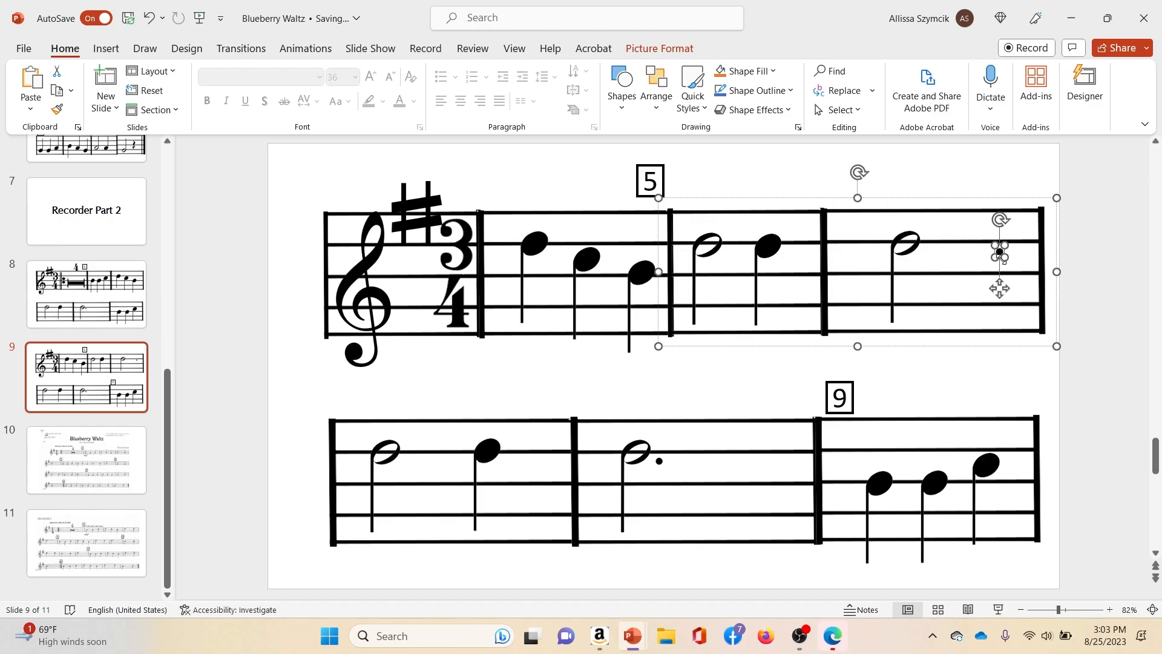
pyautogui.moveTo(1000, 289); pyautogui.dragTo(913, 288)
pyautogui.click(930, 252)
pyautogui.click(930, 253)
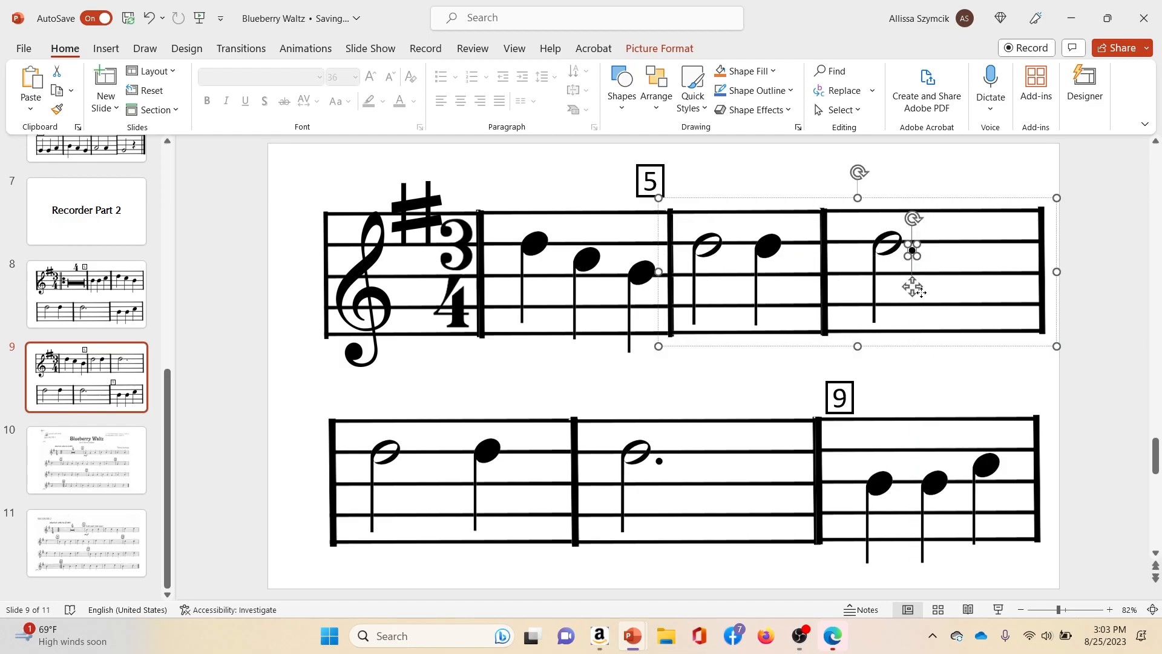
pyautogui.click(957, 391)
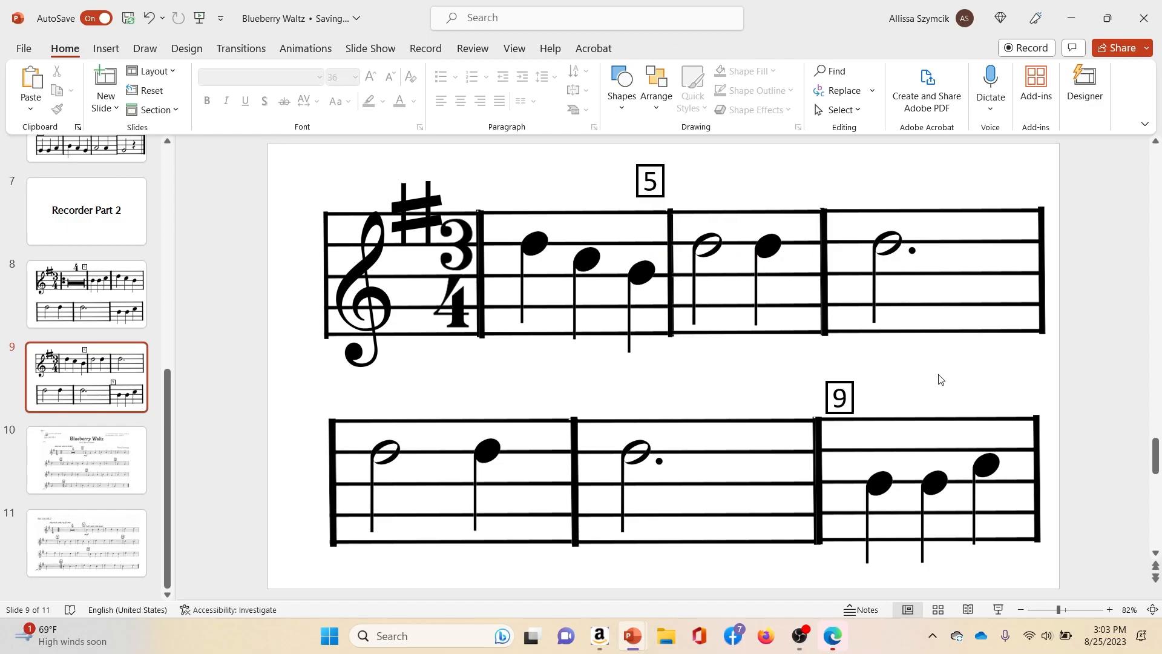
# Lower the boxed 5 marker toward the barline after the three-note measure and nudge the copied two-measure group beside that barline
pyautogui.moveTo(938, 375); pyautogui.dragTo(626, 158)
pyautogui.moveTo(660, 184); pyautogui.dragTo(664, 199)
pyautogui.moveTo(667, 278)
pyautogui.mouseDown()
pyautogui.moveTo(684, 378)
pyautogui.moveTo(691, 321)
pyautogui.moveTo(673, 268)
pyautogui.mouseUp()
pyautogui.click(673, 268)
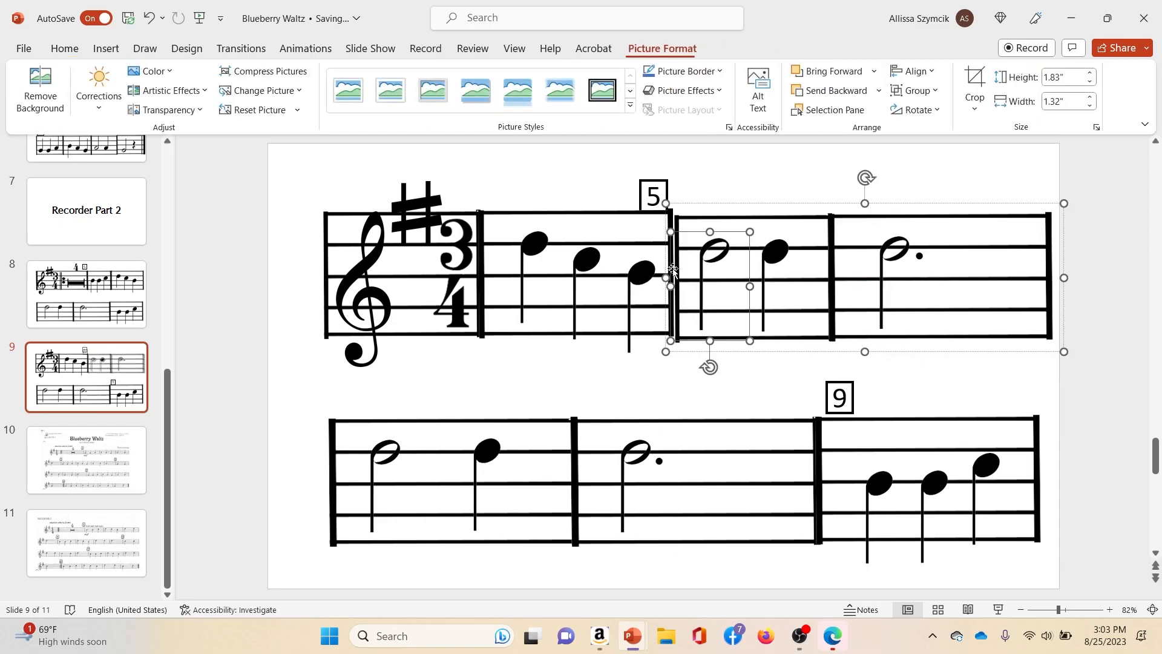
# Realign the stave pictures of the upper stave's last two measures with the first, and move the dotted half note nearer its opening barline
pyautogui.moveTo(801, 293); pyautogui.dragTo(796, 285)
pyautogui.click(921, 308)
pyautogui.moveTo(921, 308); pyautogui.dragTo(918, 308)
pyautogui.click(973, 259)
pyautogui.moveTo(974, 259); pyautogui.dragTo(971, 258)
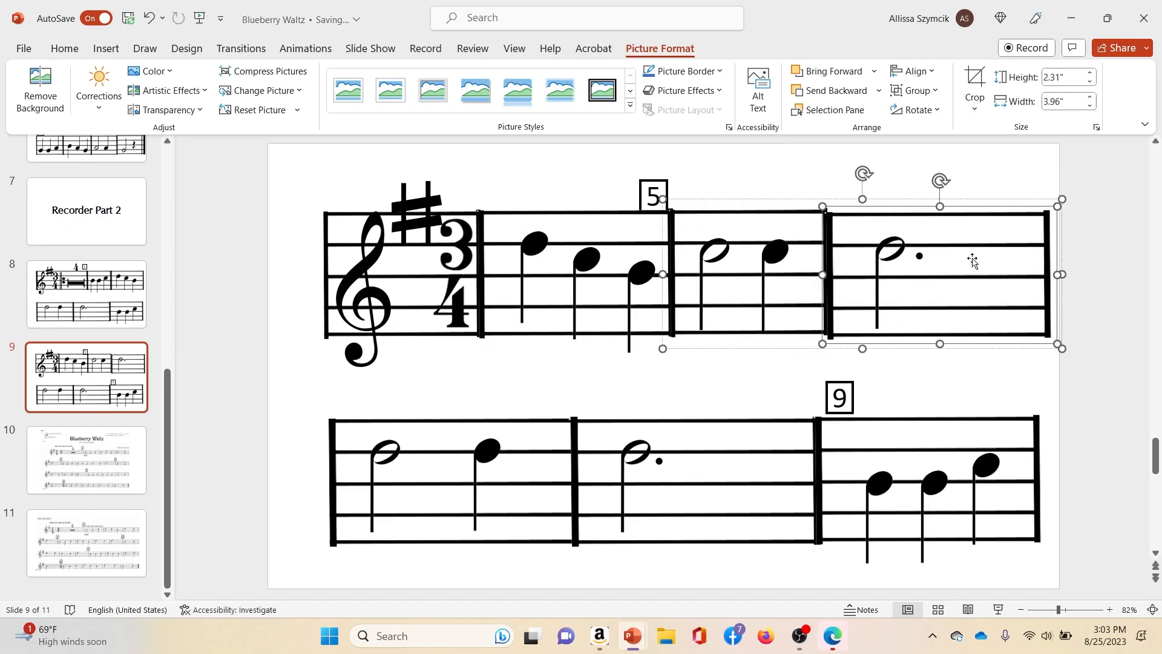
pyautogui.moveTo(866, 212); pyautogui.dragTo(862, 208)
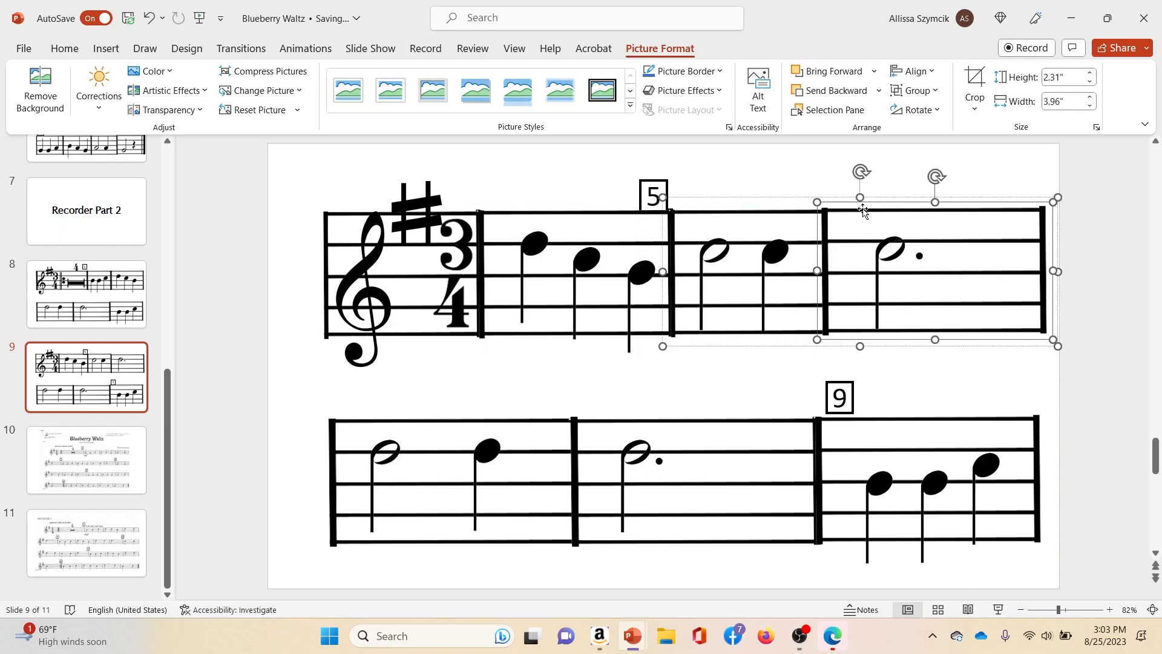
pyautogui.click(866, 292)
pyautogui.moveTo(867, 292); pyautogui.dragTo(846, 286)
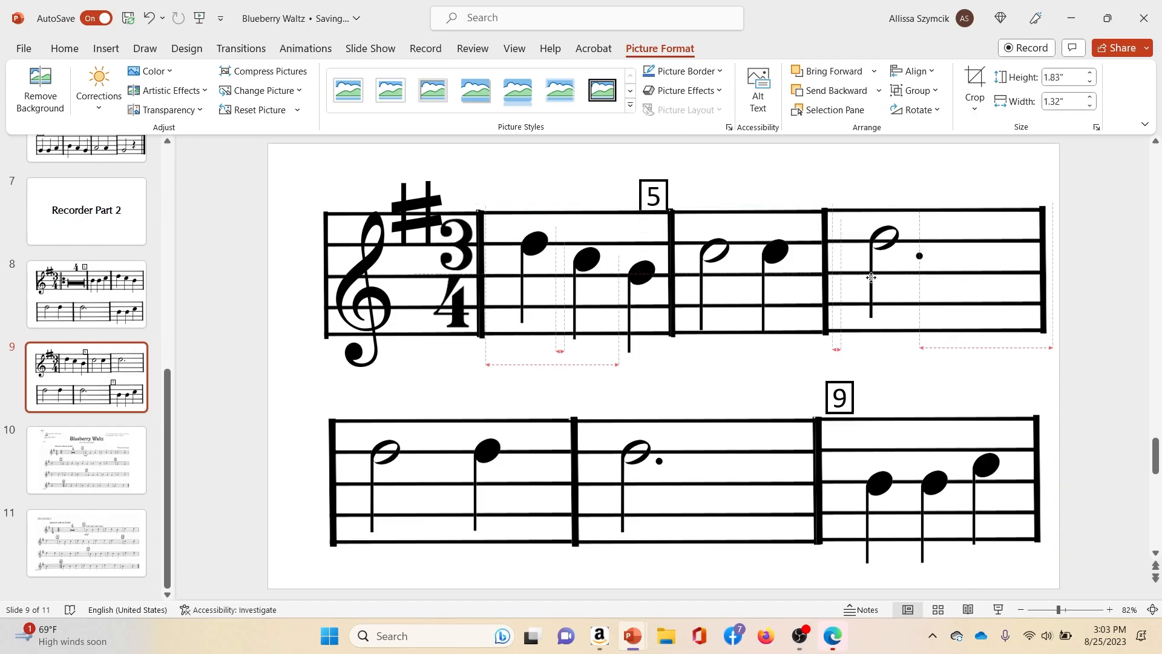
pyautogui.click(731, 381)
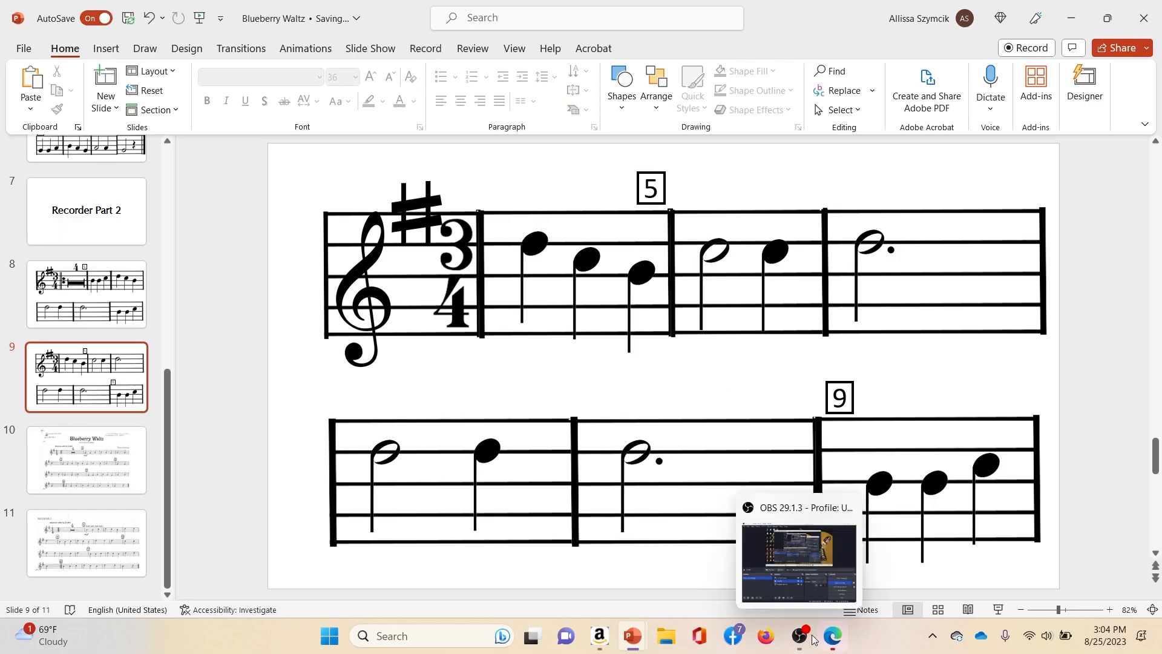